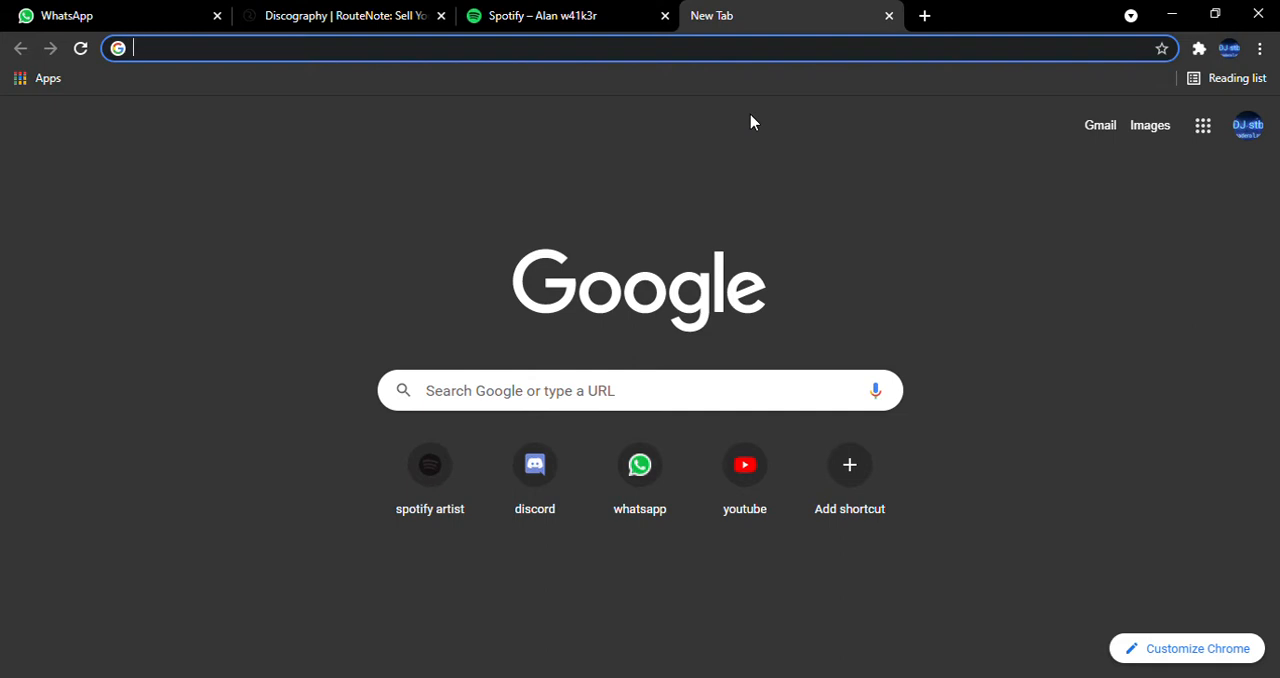
Go to routenote.com and open its sign-up page.
left_click(504, 58)
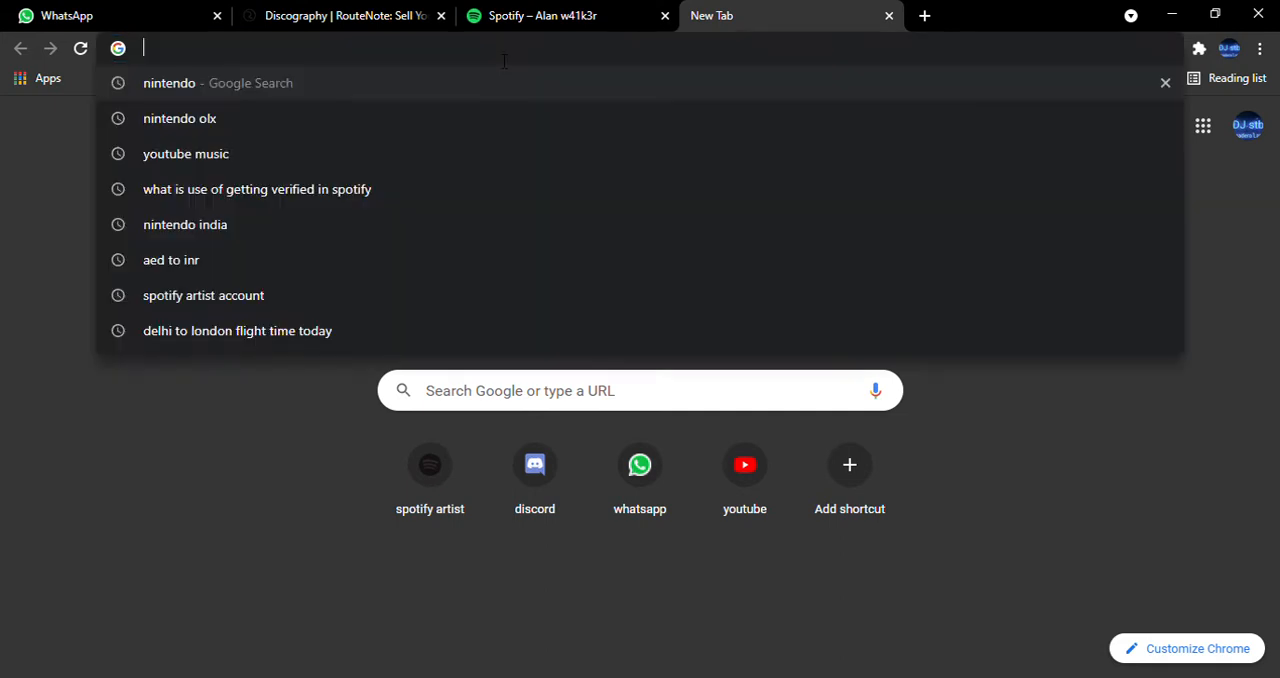
type("route")
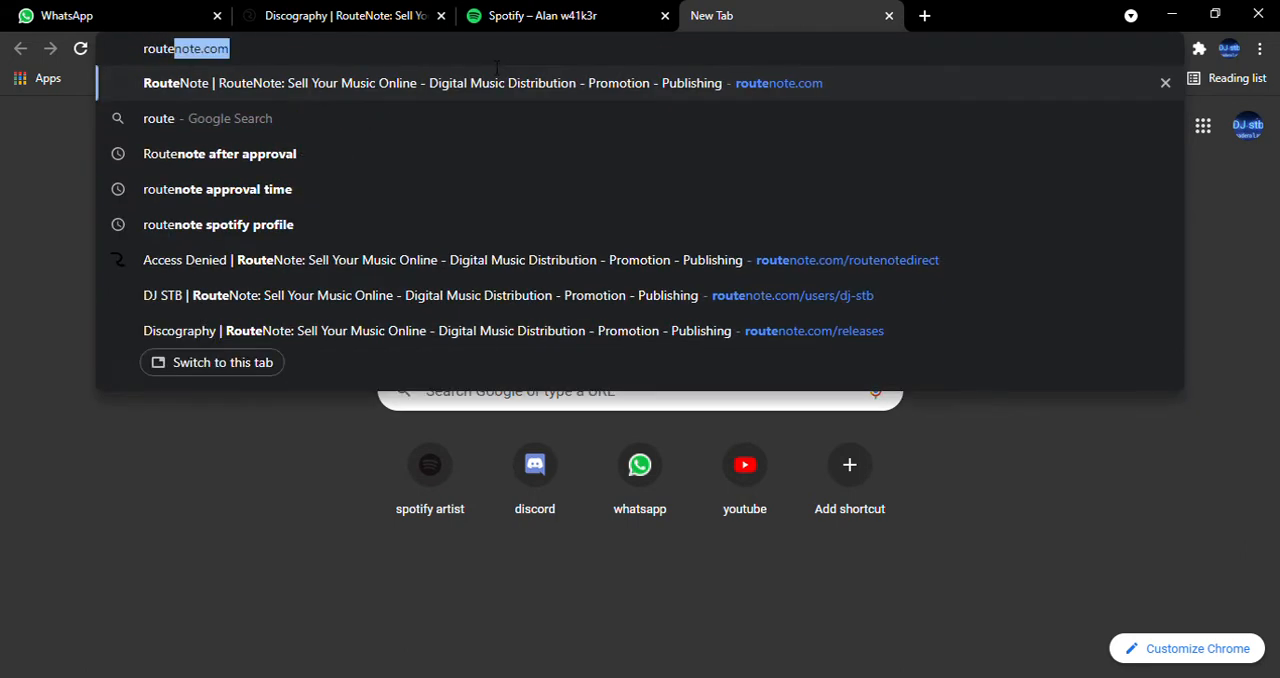
key("Return")
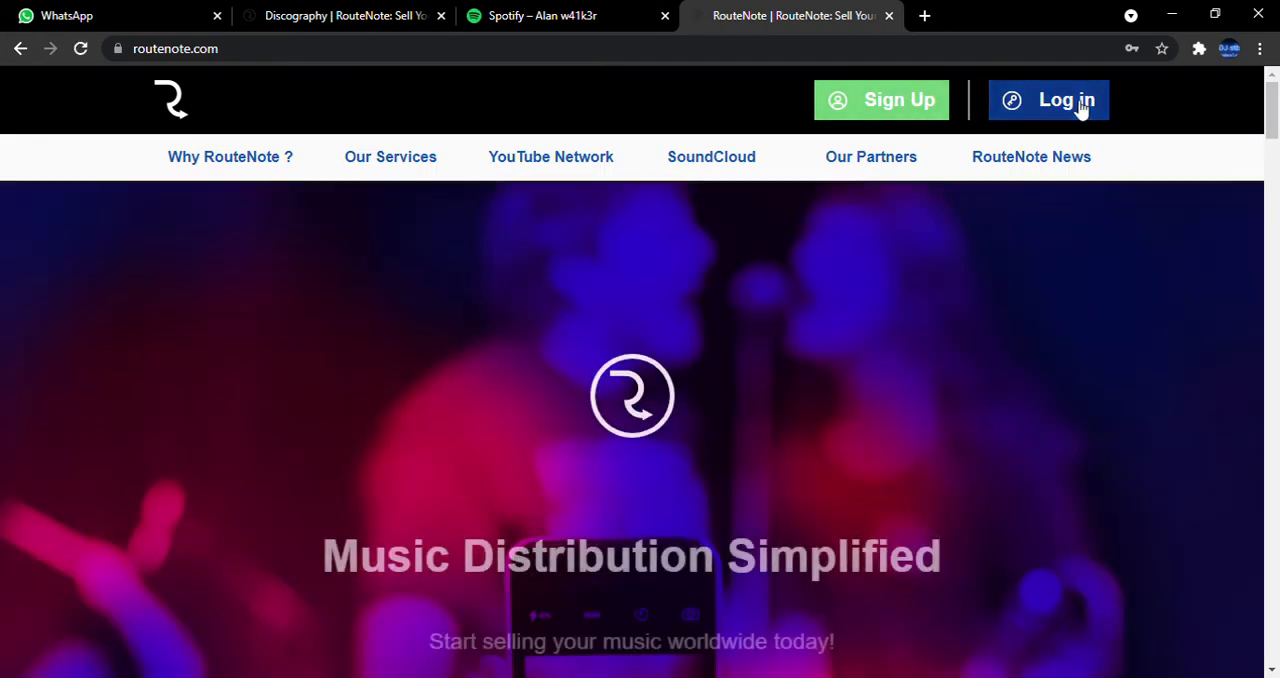
left_click(848, 104)
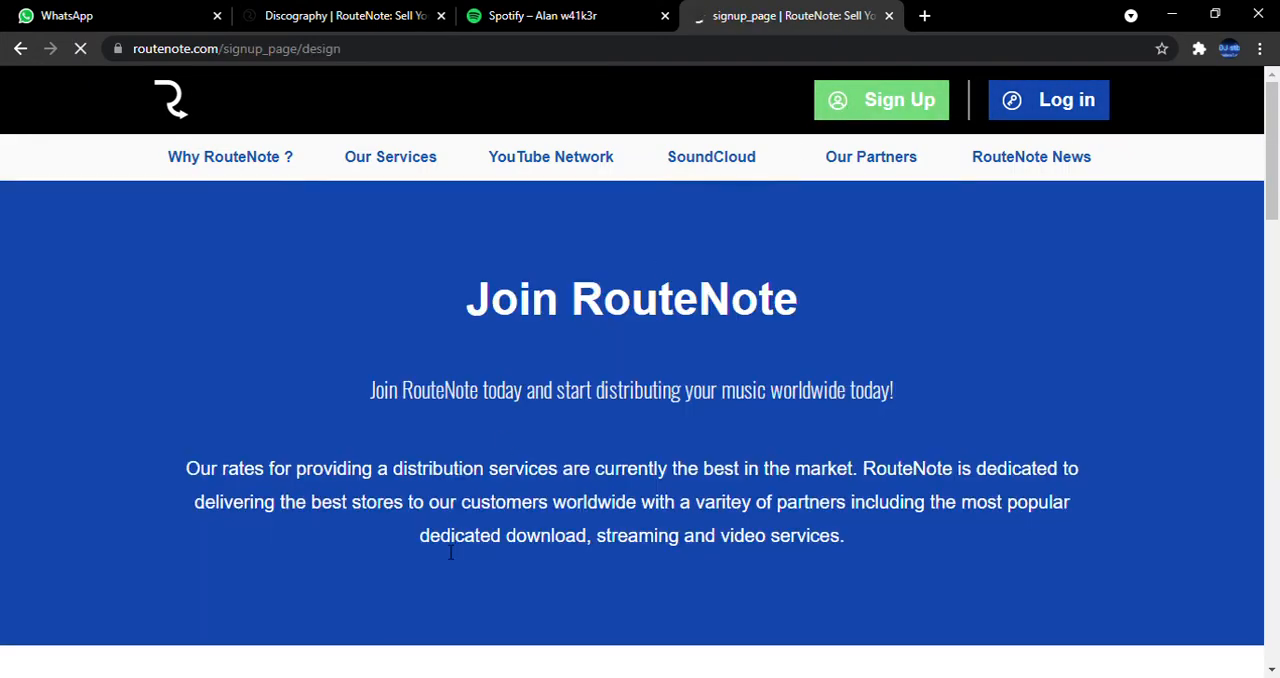
Examine the RouteNote sign-up options, from the social network choices to the email registration form with its referral code field.
scroll(546, 434, "down", 5)
scroll(465, 412, "down", 15)
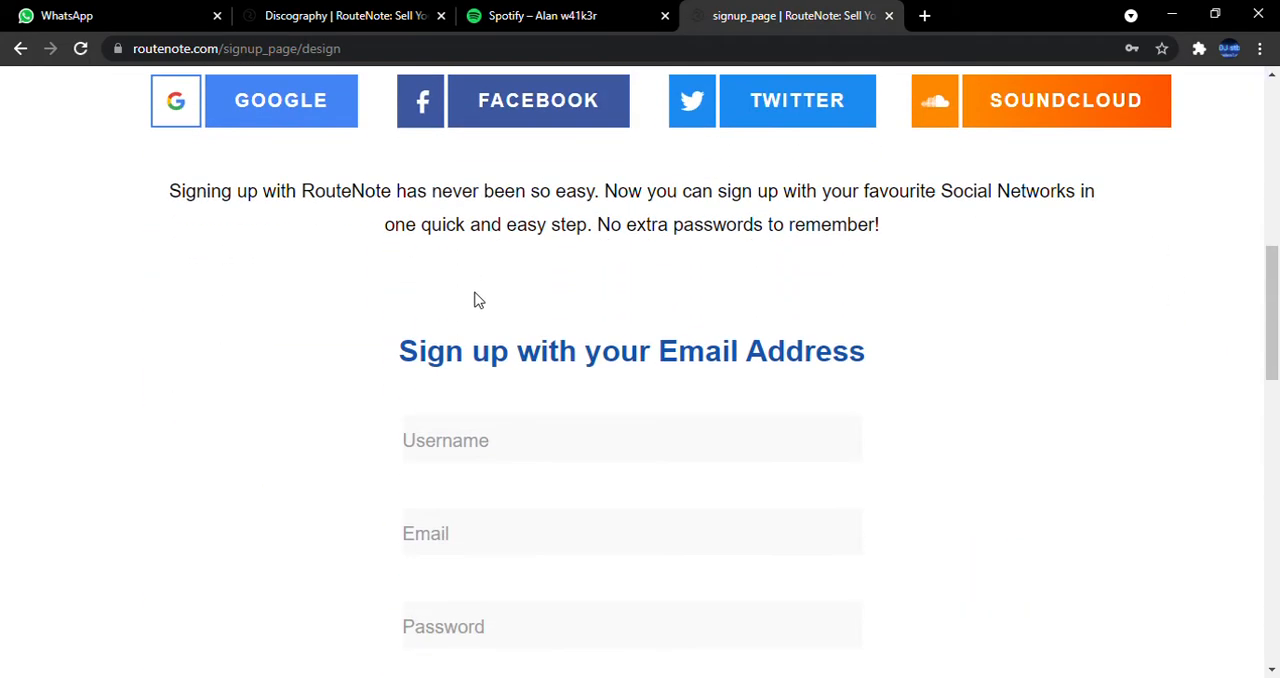
scroll(489, 451, "up", 12)
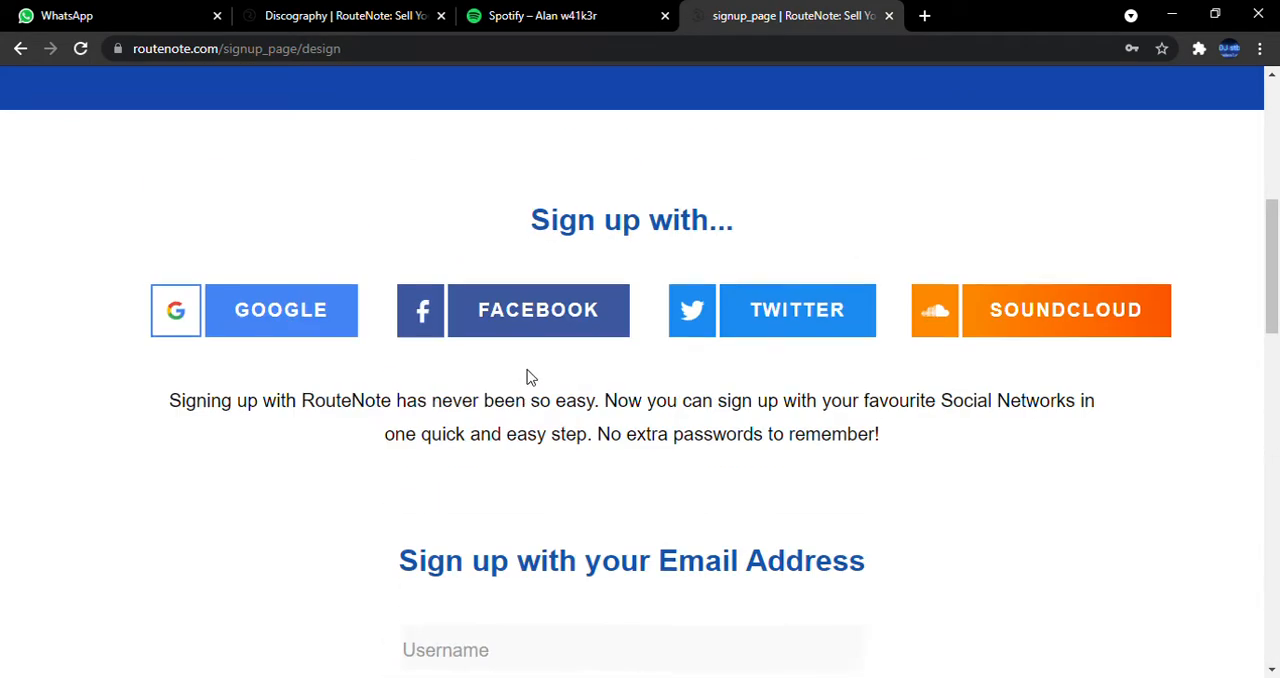
scroll(303, 474, "down", 2)
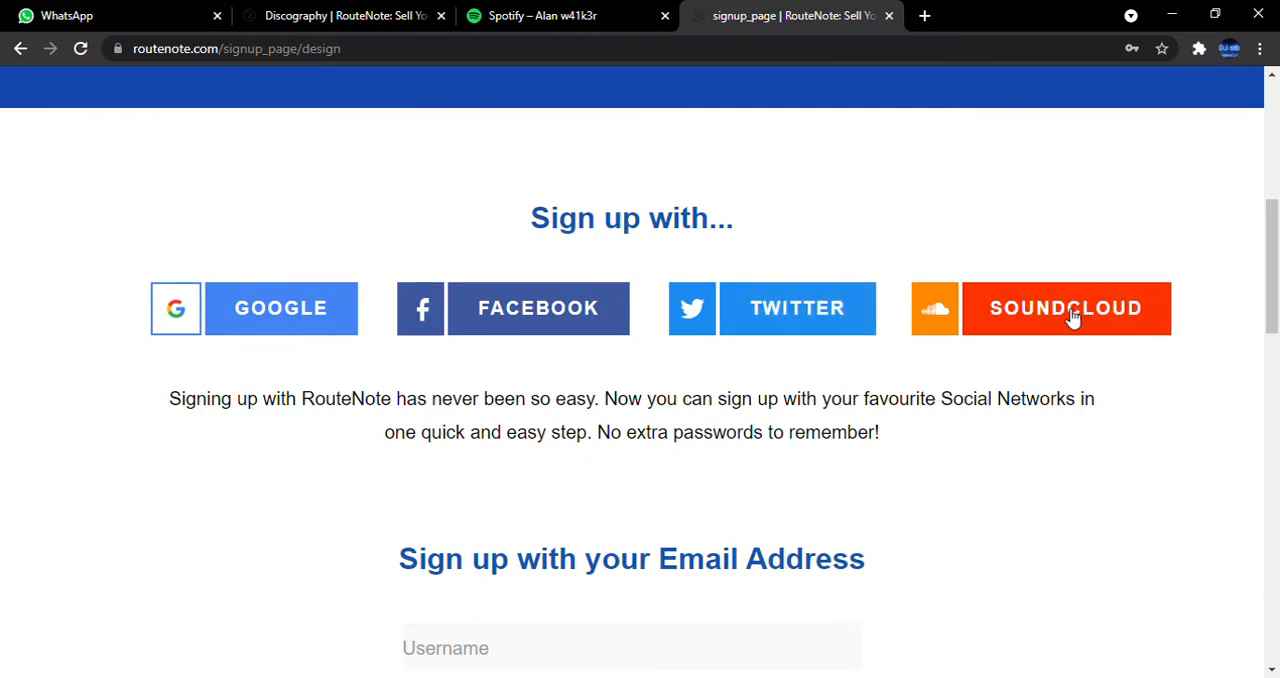
scroll(1061, 330, "down", 2)
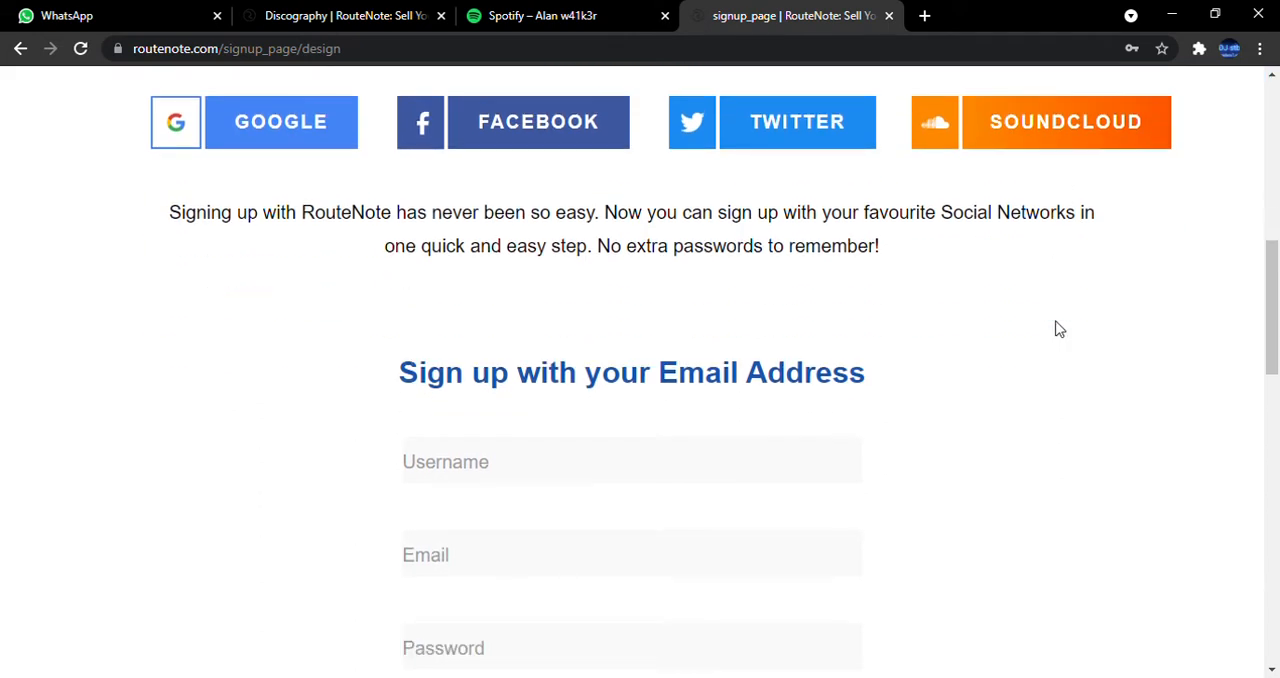
scroll(1060, 329, "down", 1)
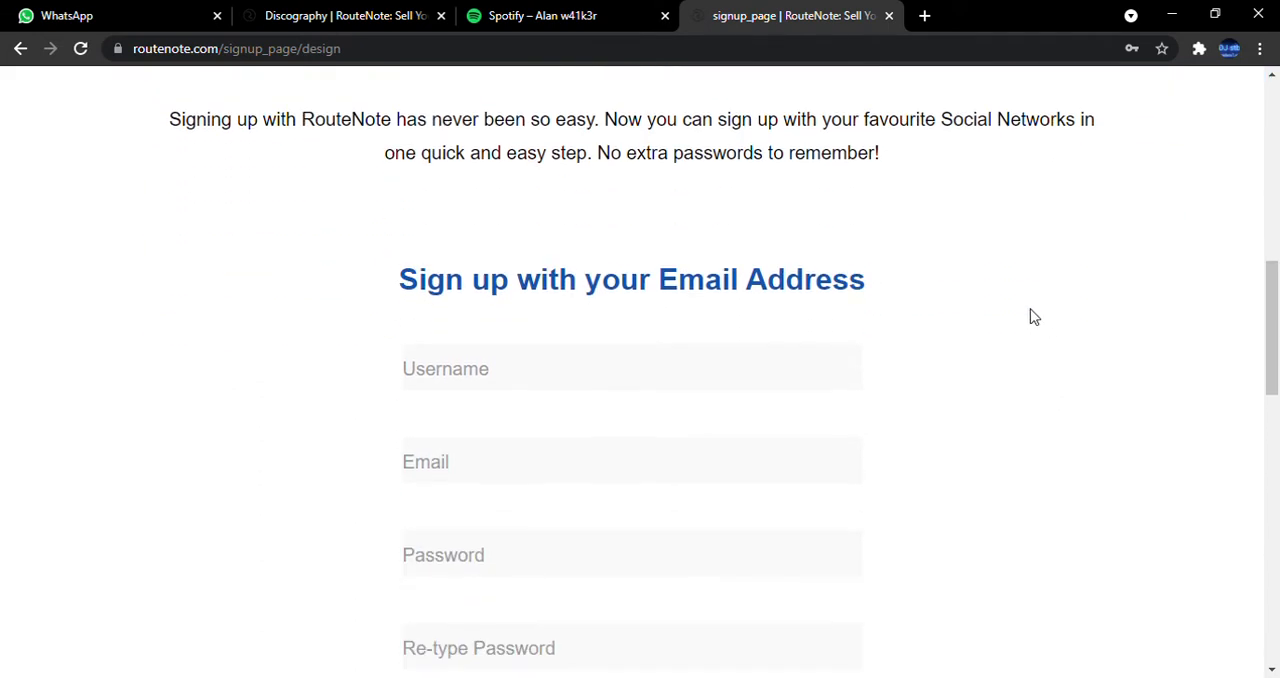
scroll(1014, 323, "up", 2)
scroll(1003, 274, "down", 7)
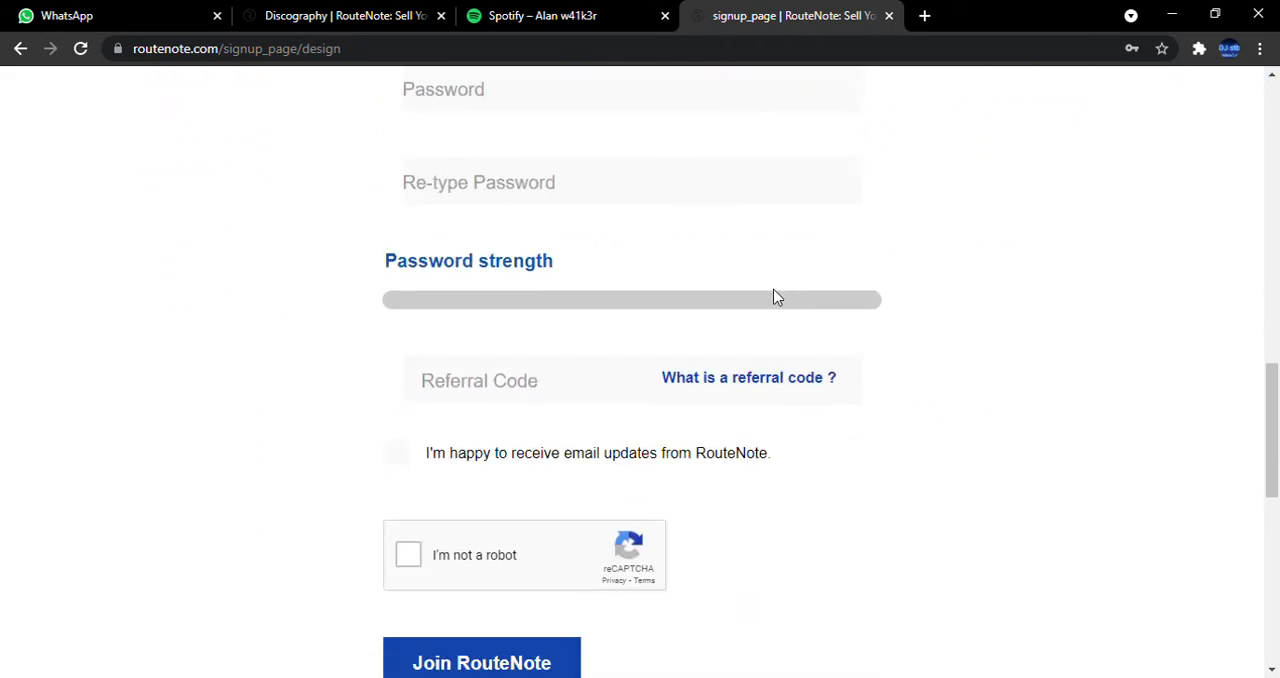
scroll(468, 174, "up", 3)
scroll(468, 174, "down", 4)
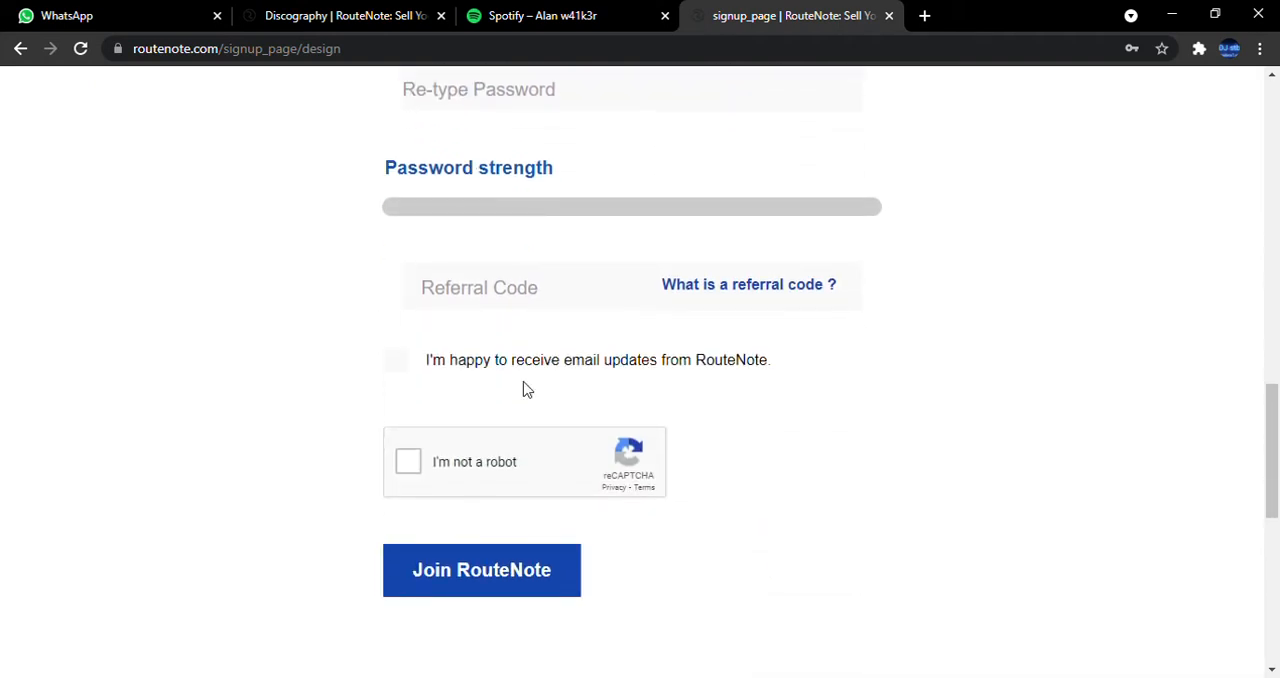
left_click(493, 308)
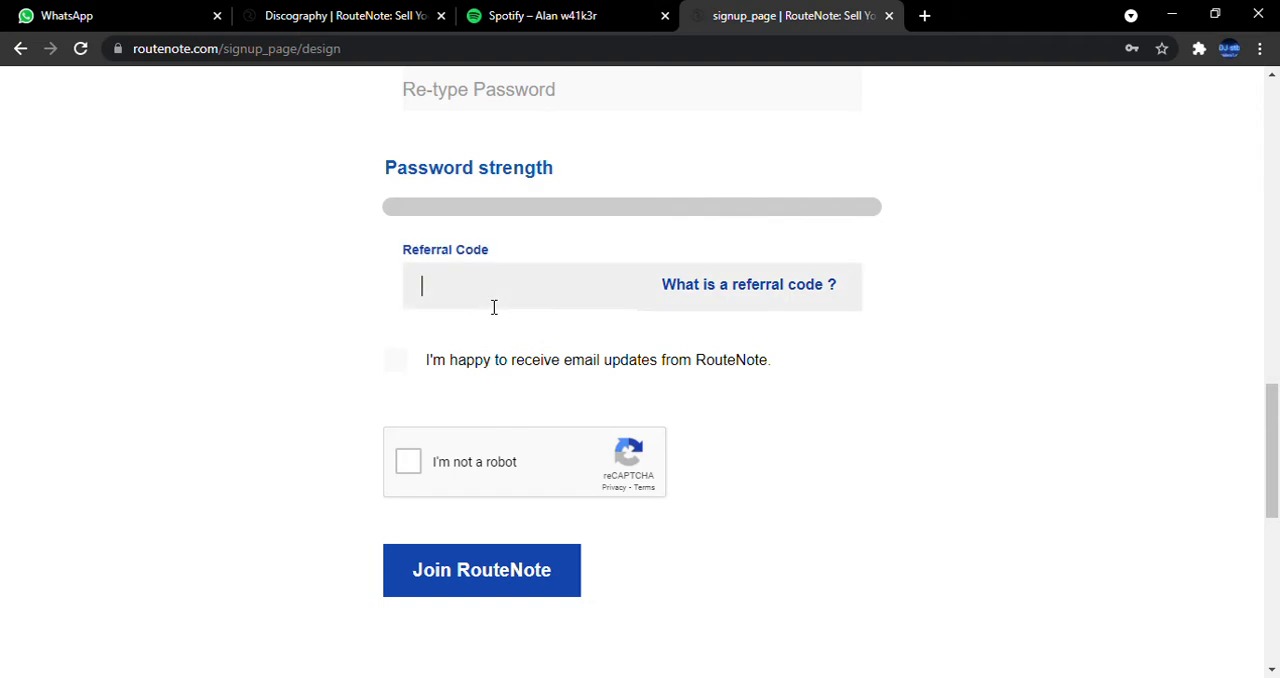
left_click(340, 485)
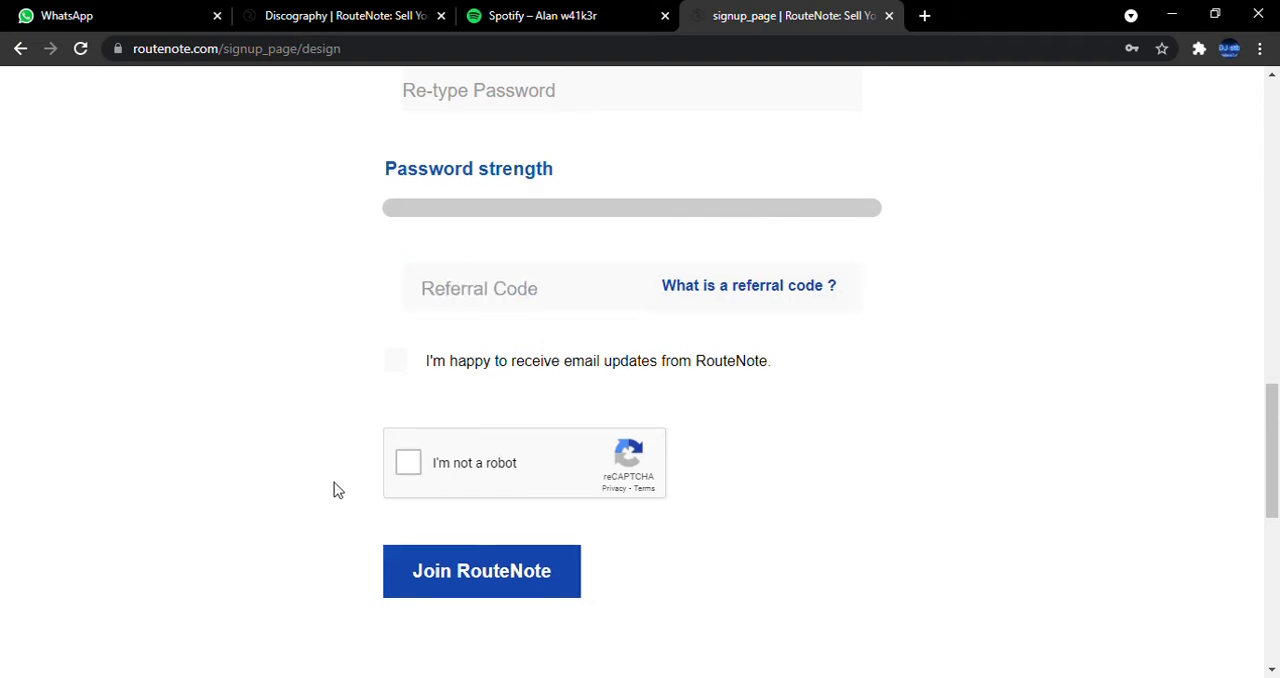
scroll(380, 360, "up", 12)
scroll(445, 347, "down", 3)
scroll(445, 347, "up", 3)
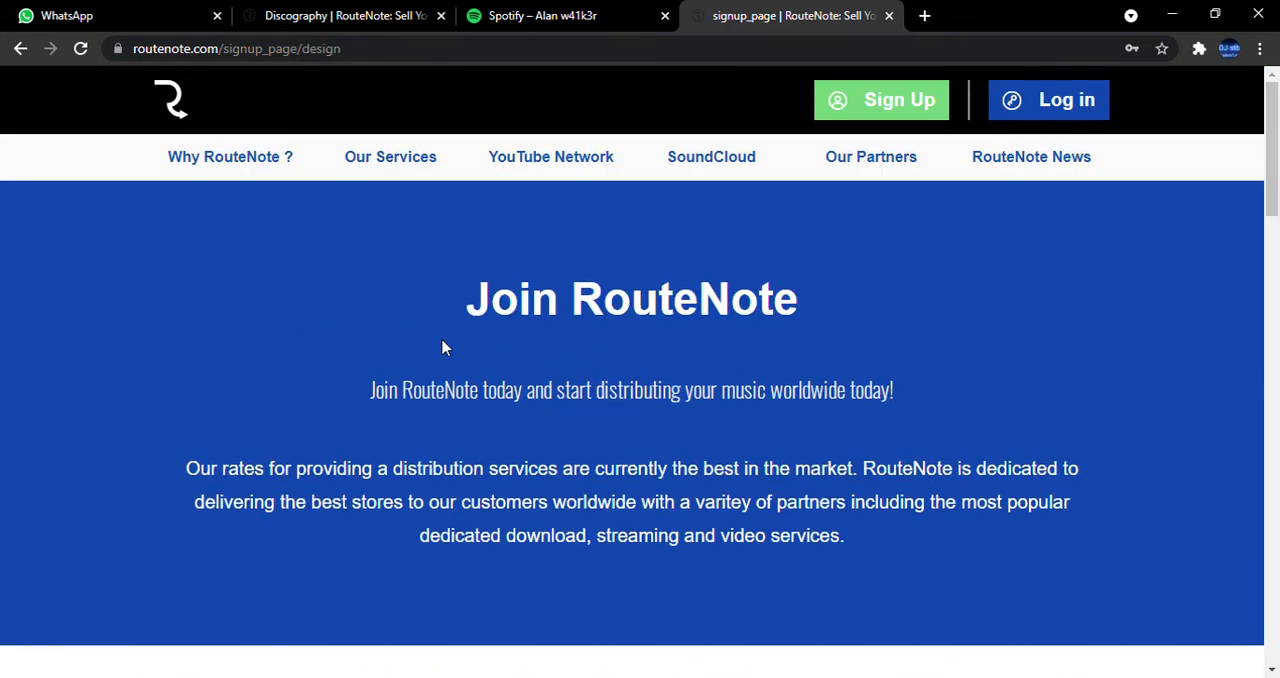
Open the Gmail inbox in a new tab, and return to the RouteNote sign-up page.
left_click(924, 18)
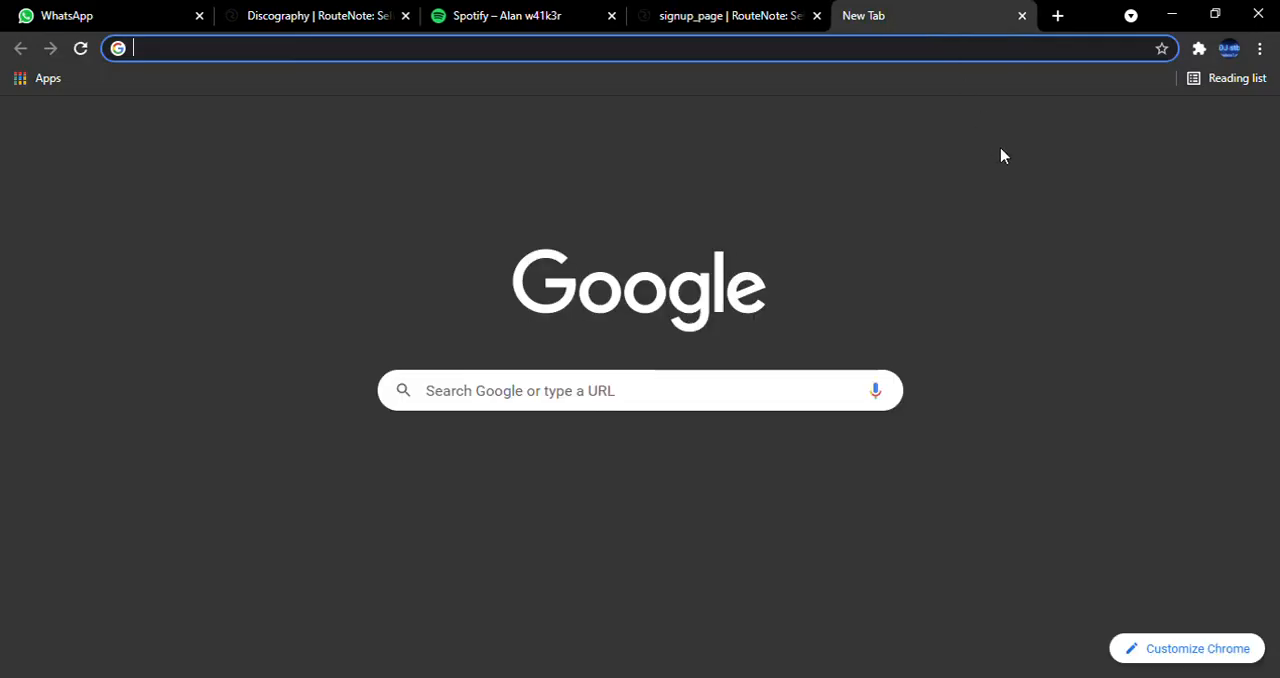
left_click(1100, 127)
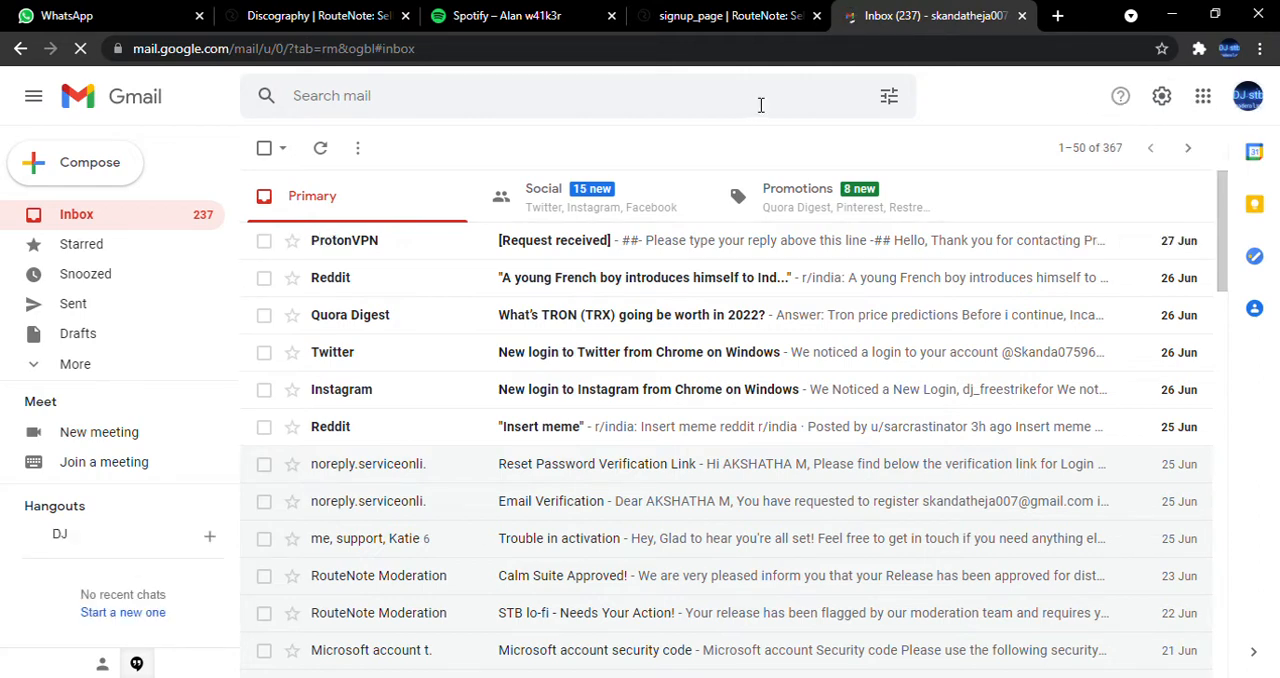
left_click(706, 8)
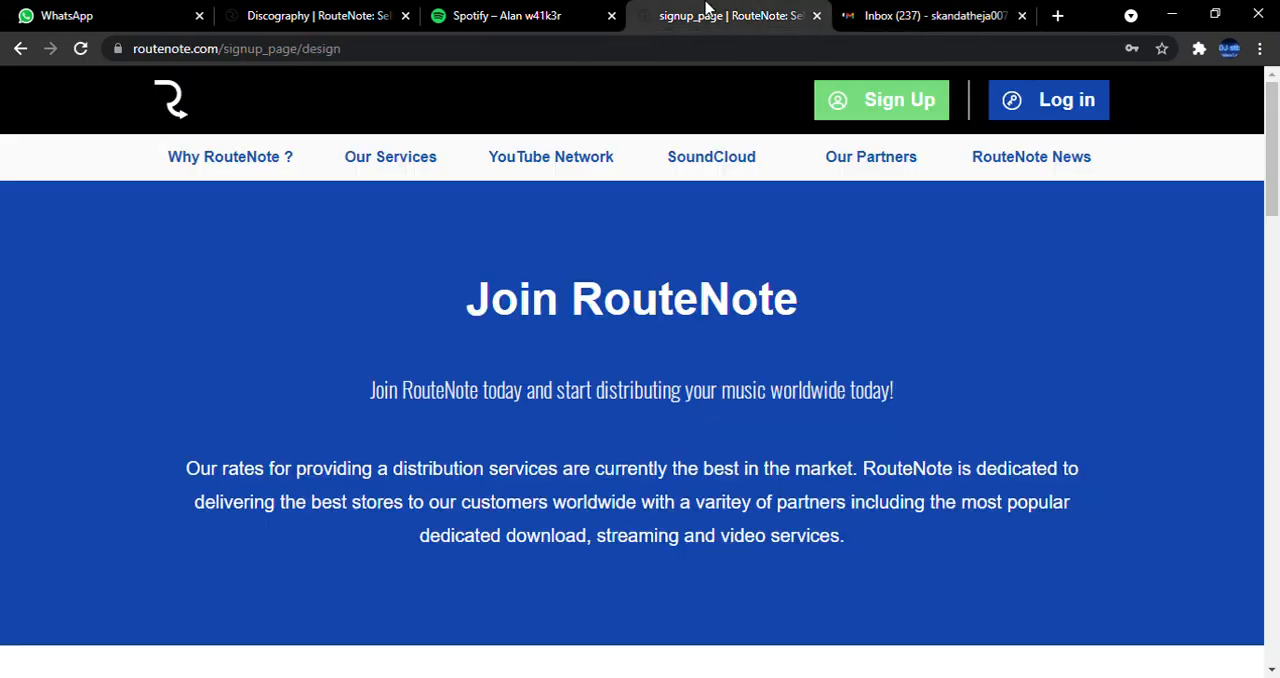
Log in to RouteNote with the prefilled credentials, completing the robot check.
left_click(1083, 114)
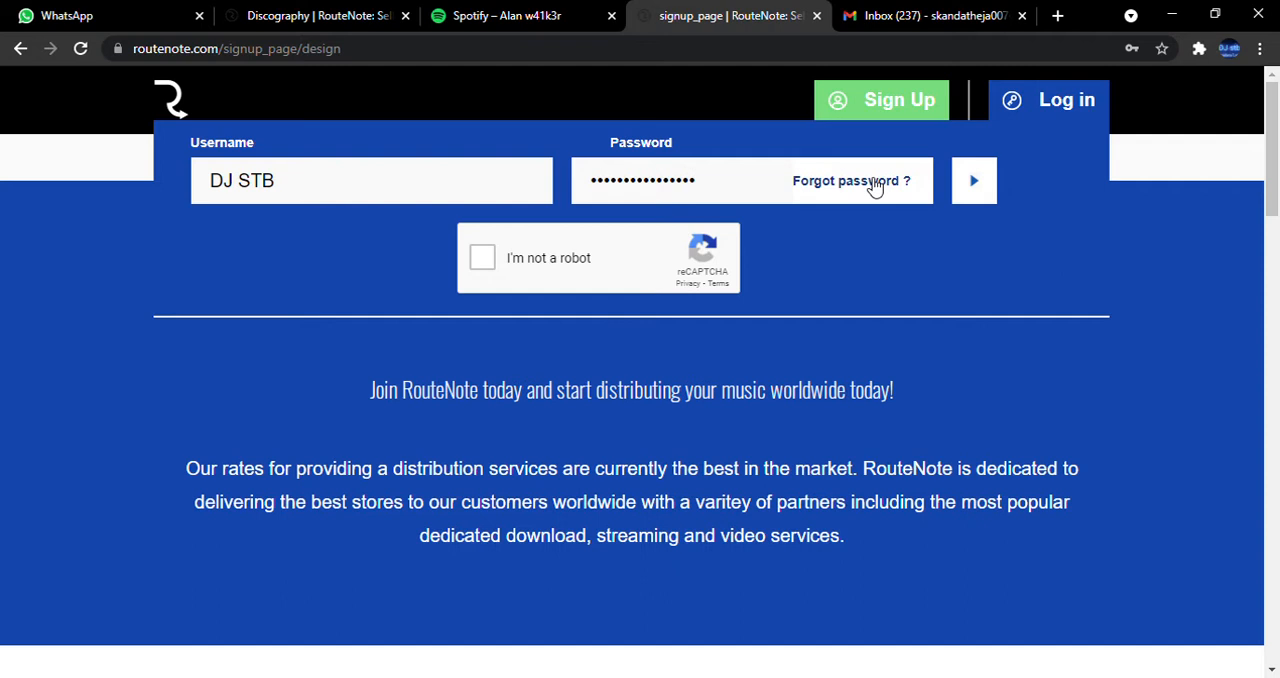
left_click(480, 258)
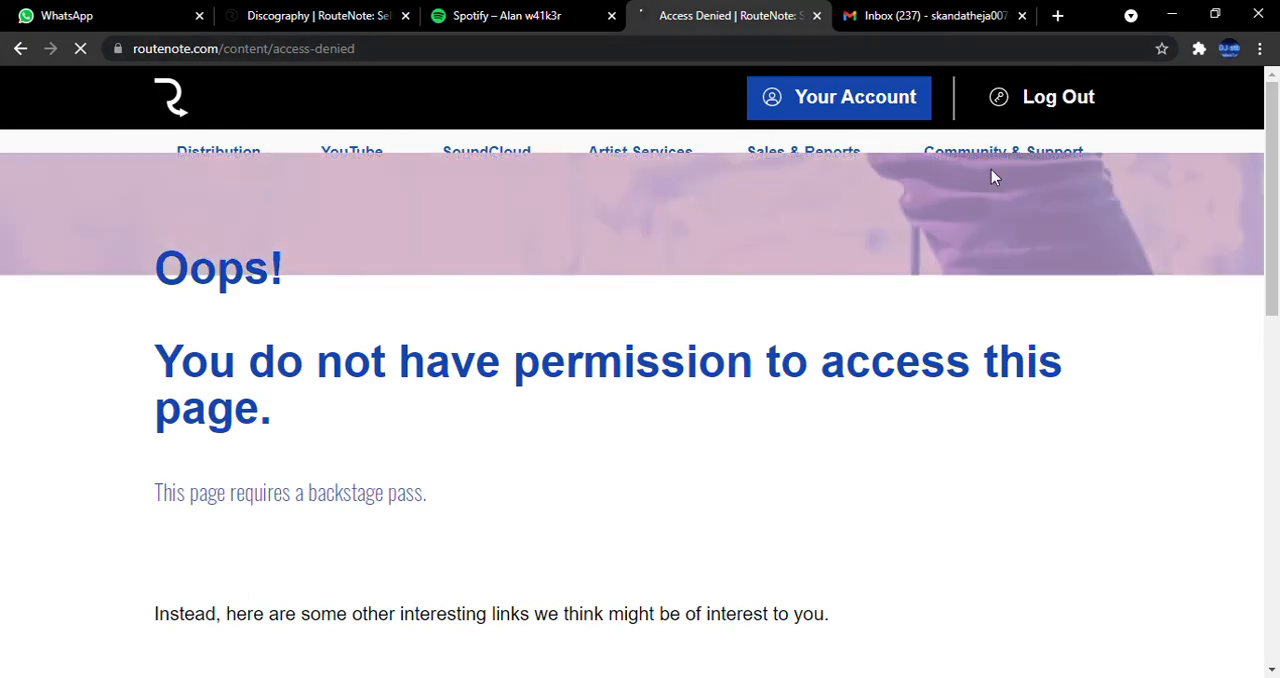
Look through the access-denied page for its suggested links and footer sections.
scroll(583, 240, "down", 6)
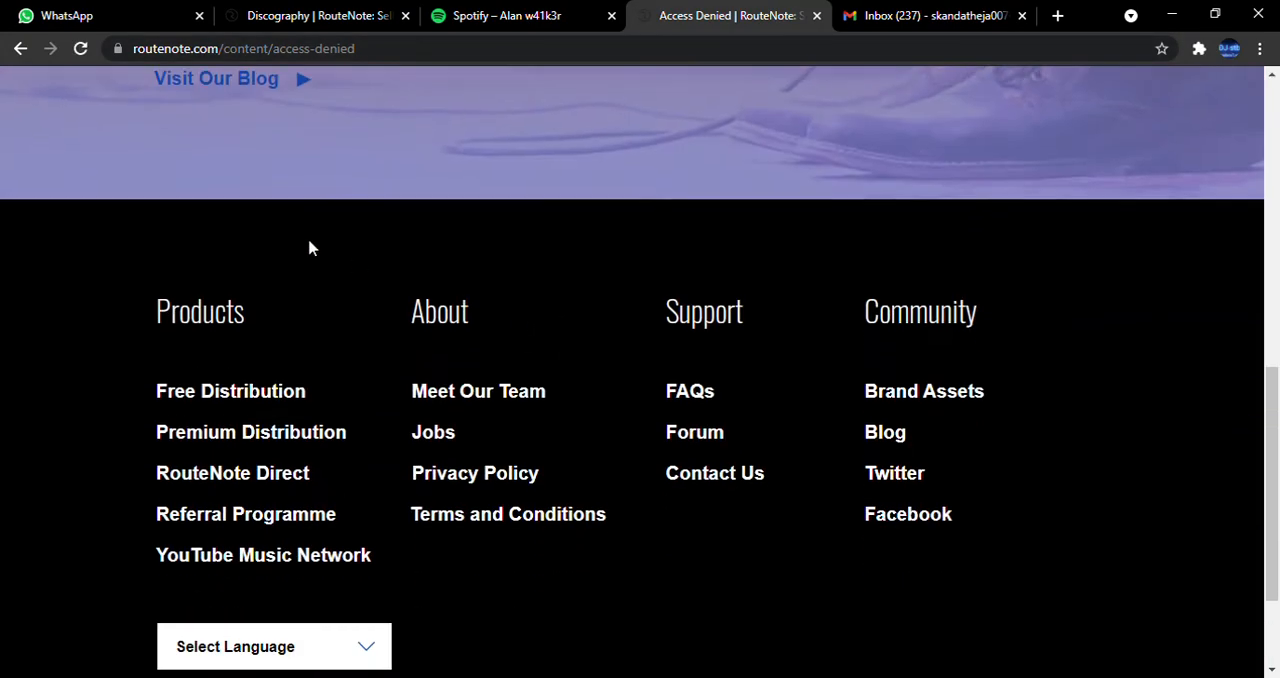
scroll(361, 297, "up", 2)
scroll(363, 297, "down", 1)
scroll(437, 306, "up", 5)
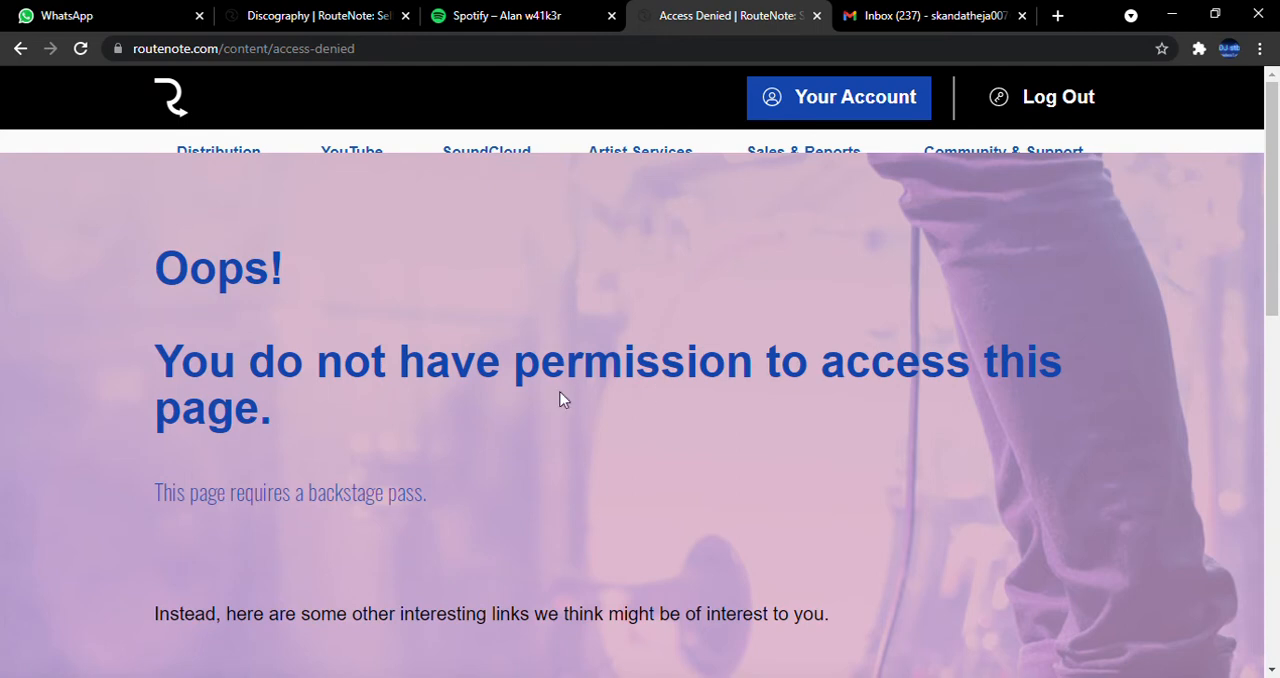
scroll(415, 432, "down", 4)
scroll(726, 363, "down", 5)
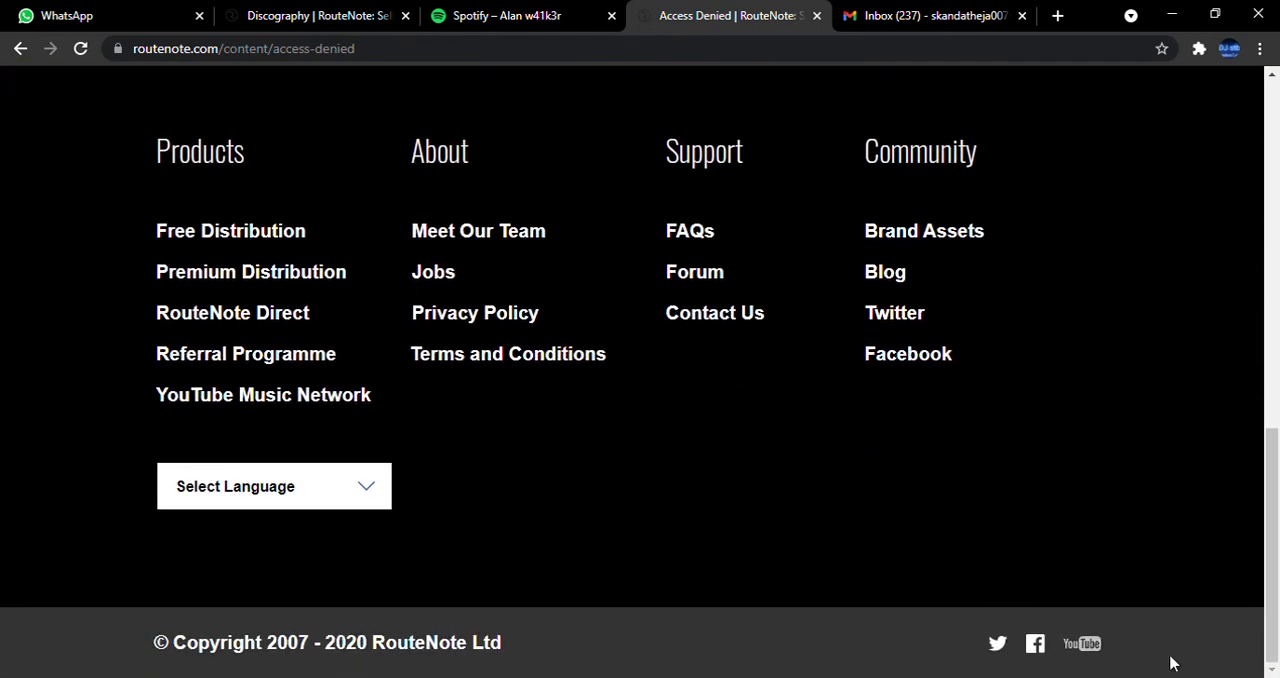
scroll(809, 440, "up", 7)
scroll(809, 434, "up", 2)
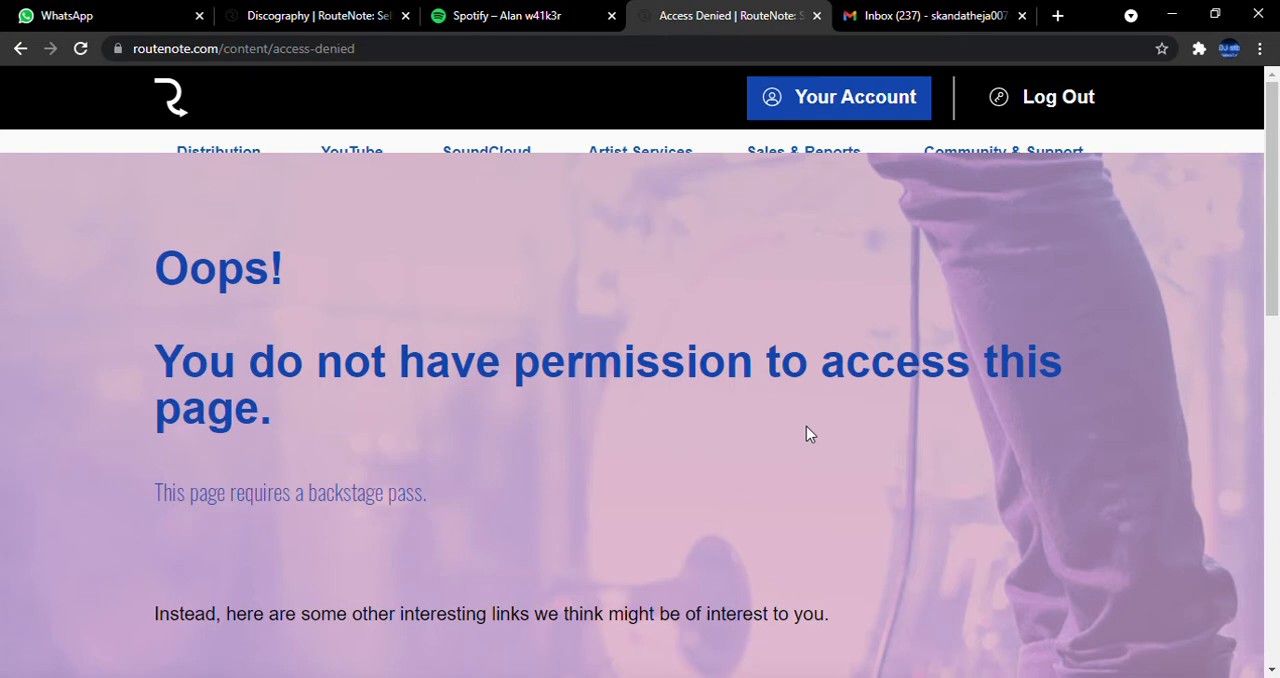
scroll(314, 486, "down", 4)
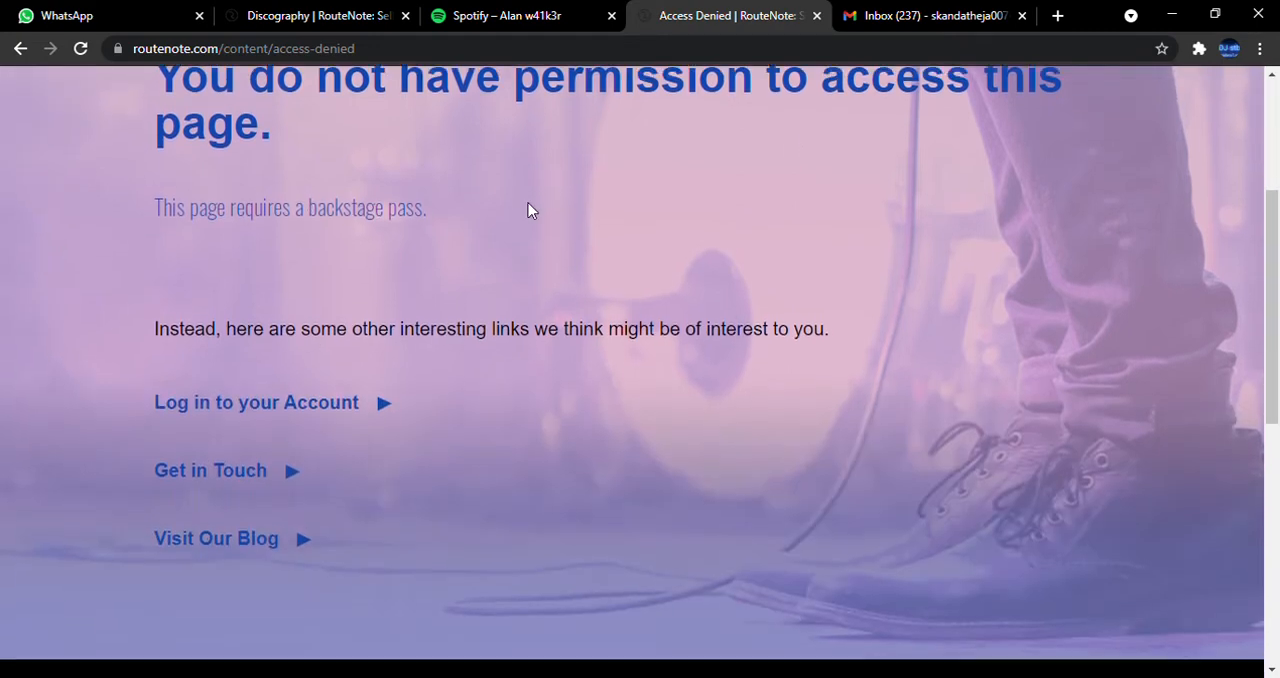
Try to reach the account through the login link suggested on the error page.
left_click(328, 320)
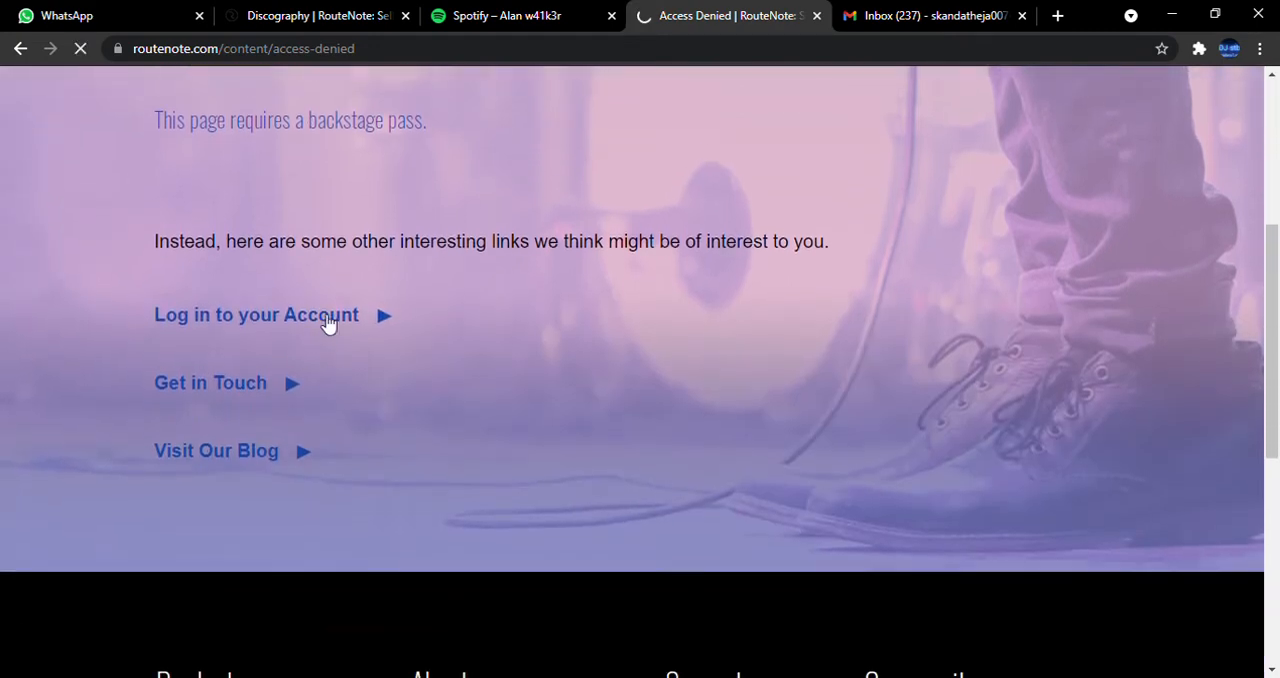
scroll(334, 476, "down", 4)
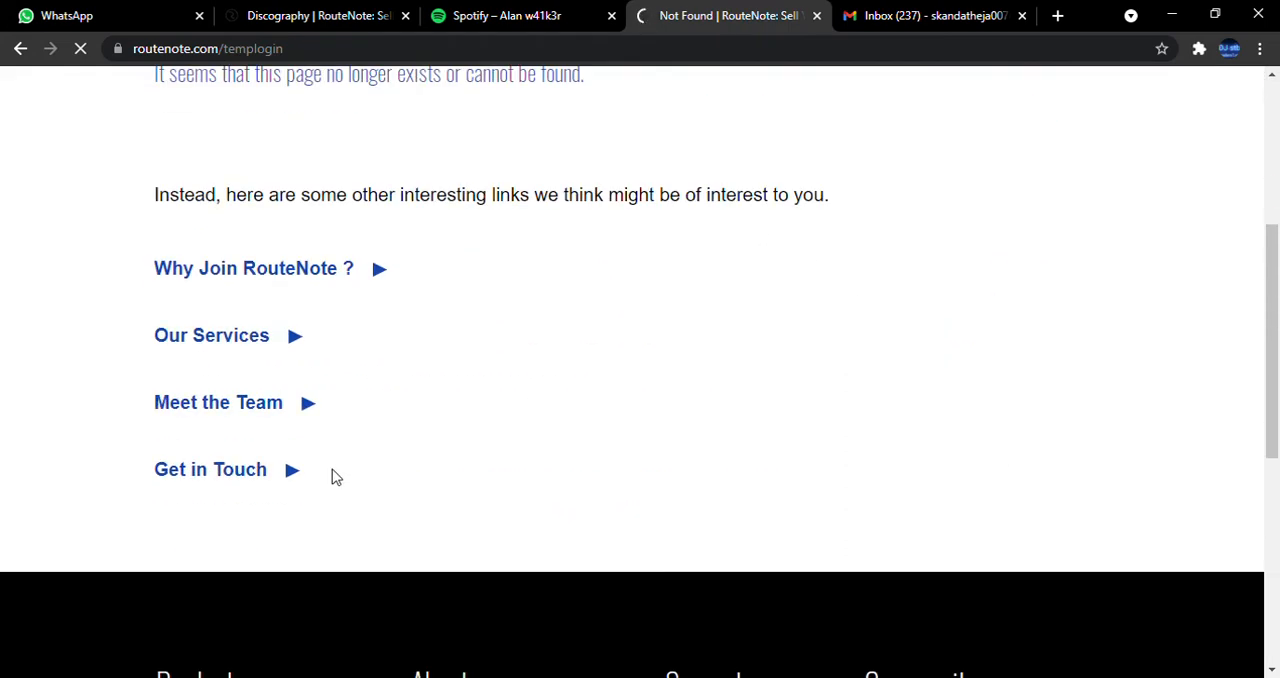
scroll(345, 300, "up", 4)
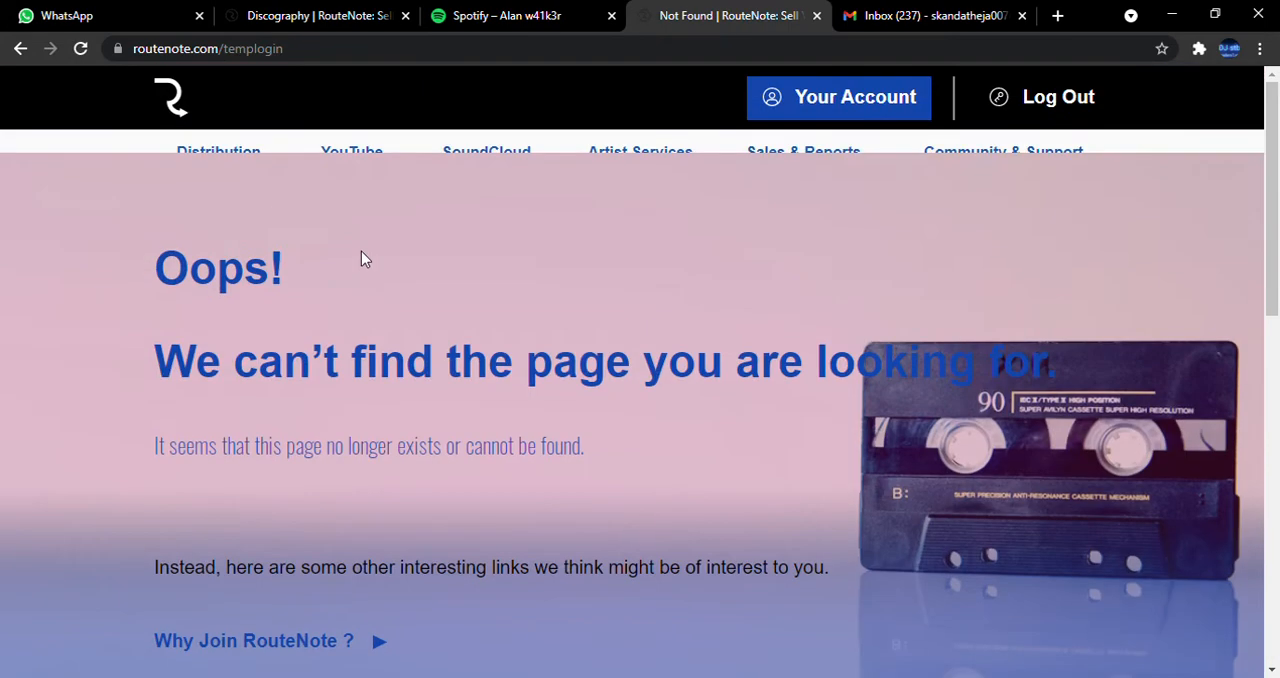
Log out of RouteNote and log back in with the prefilled credentials, completing the robot check.
left_click(1042, 100)
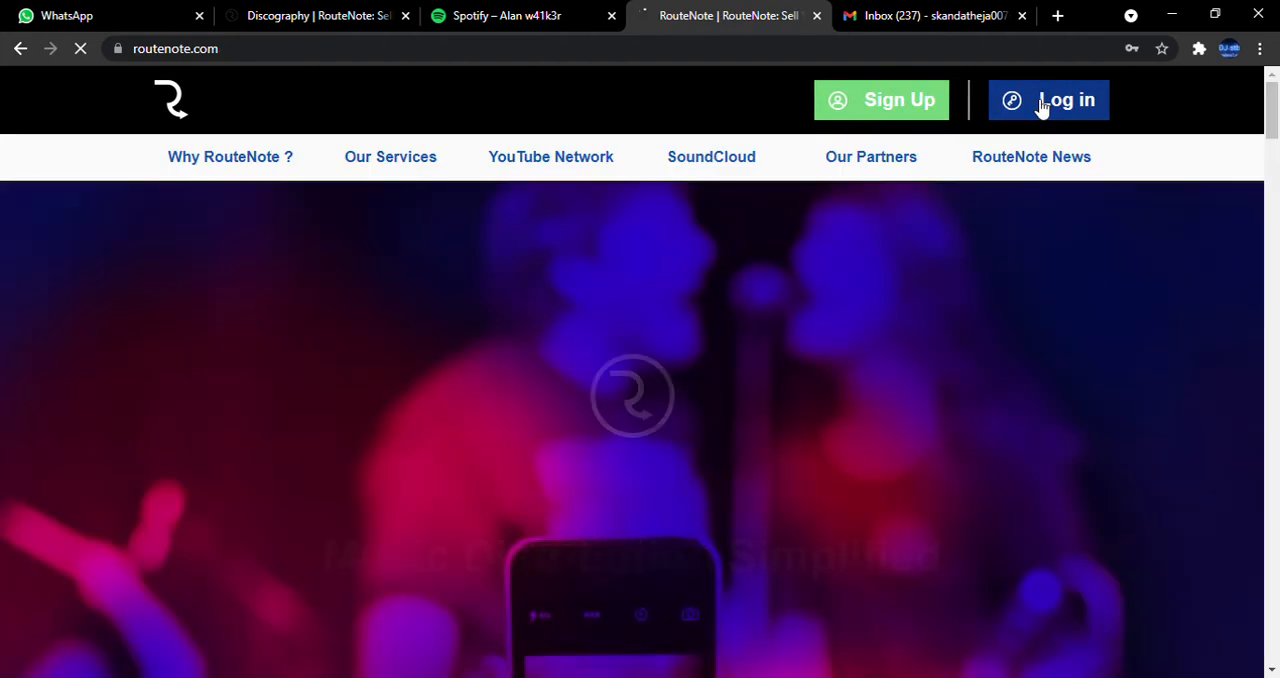
left_click(1042, 103)
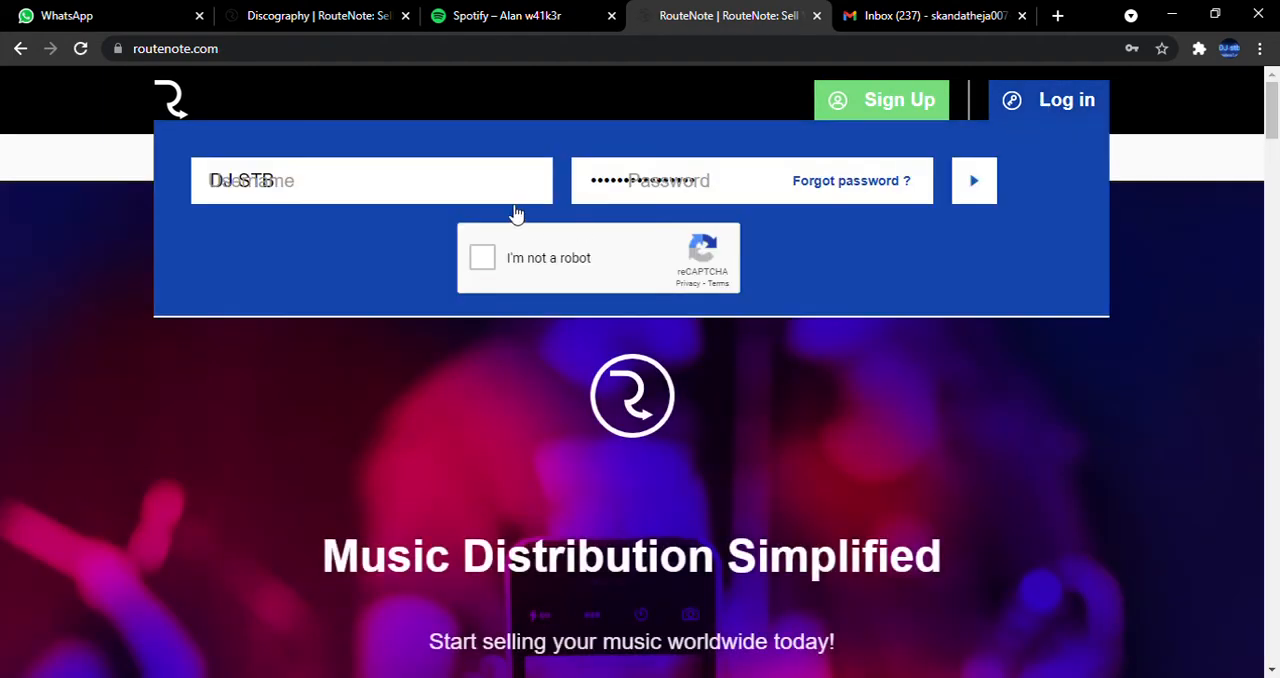
left_click(483, 256)
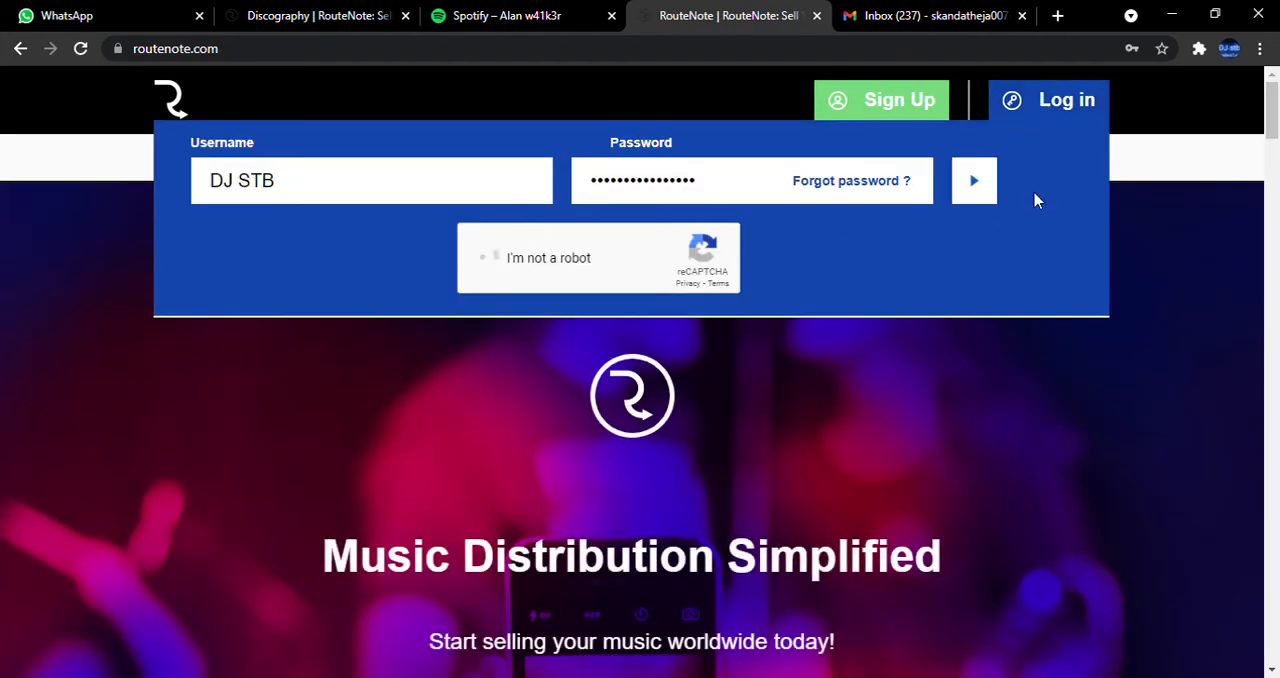
left_click(970, 180)
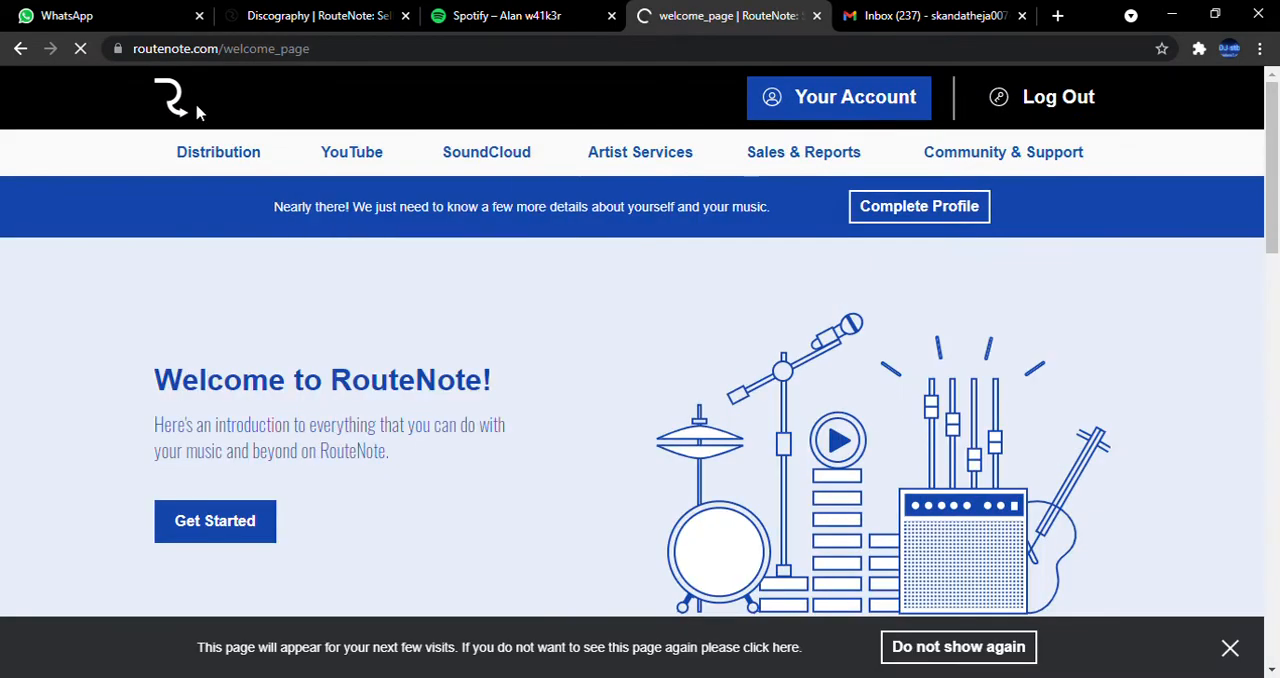
Skim the RouteNote welcome page's guides and open the profile completion page.
scroll(968, 335, "down", 5)
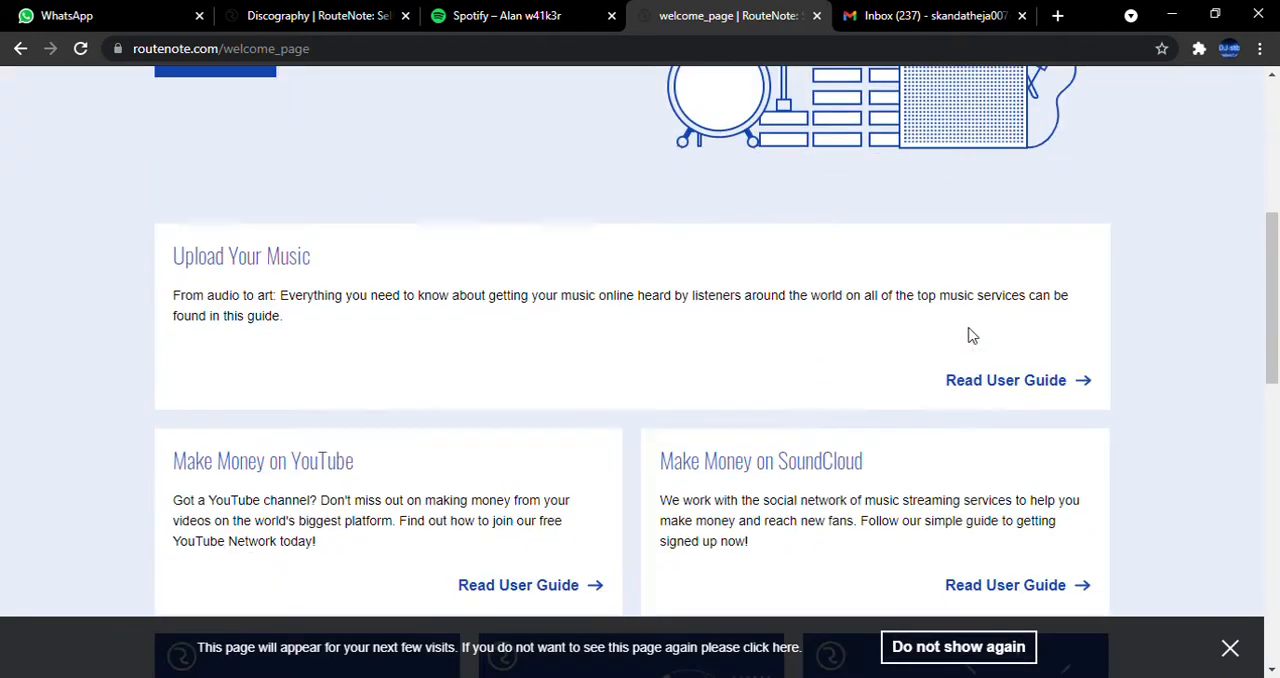
scroll(968, 335, "down", 5)
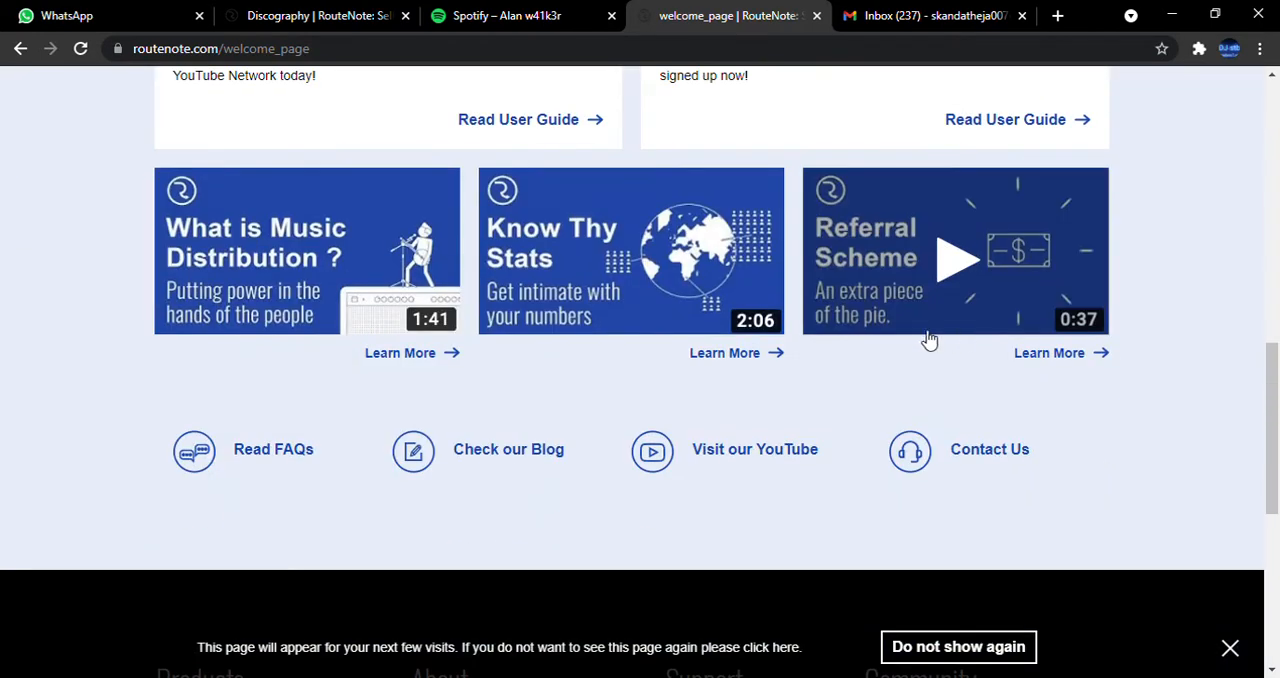
scroll(472, 306, "up", 10)
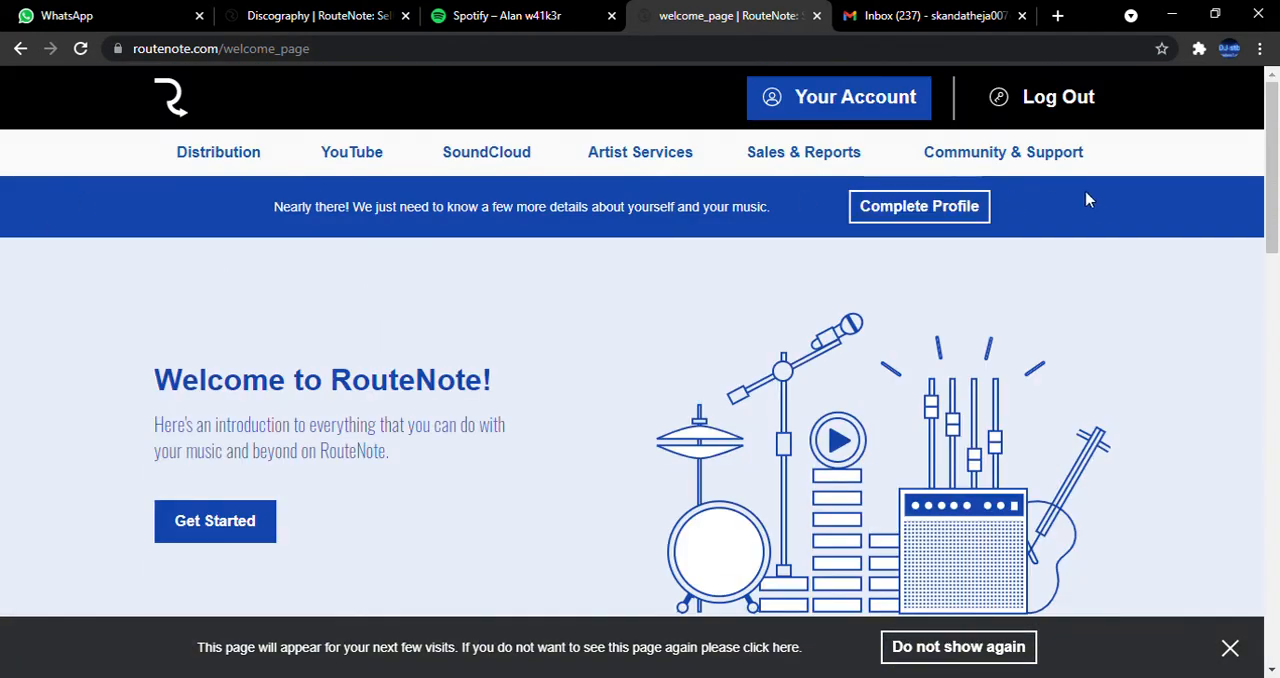
left_click(934, 207)
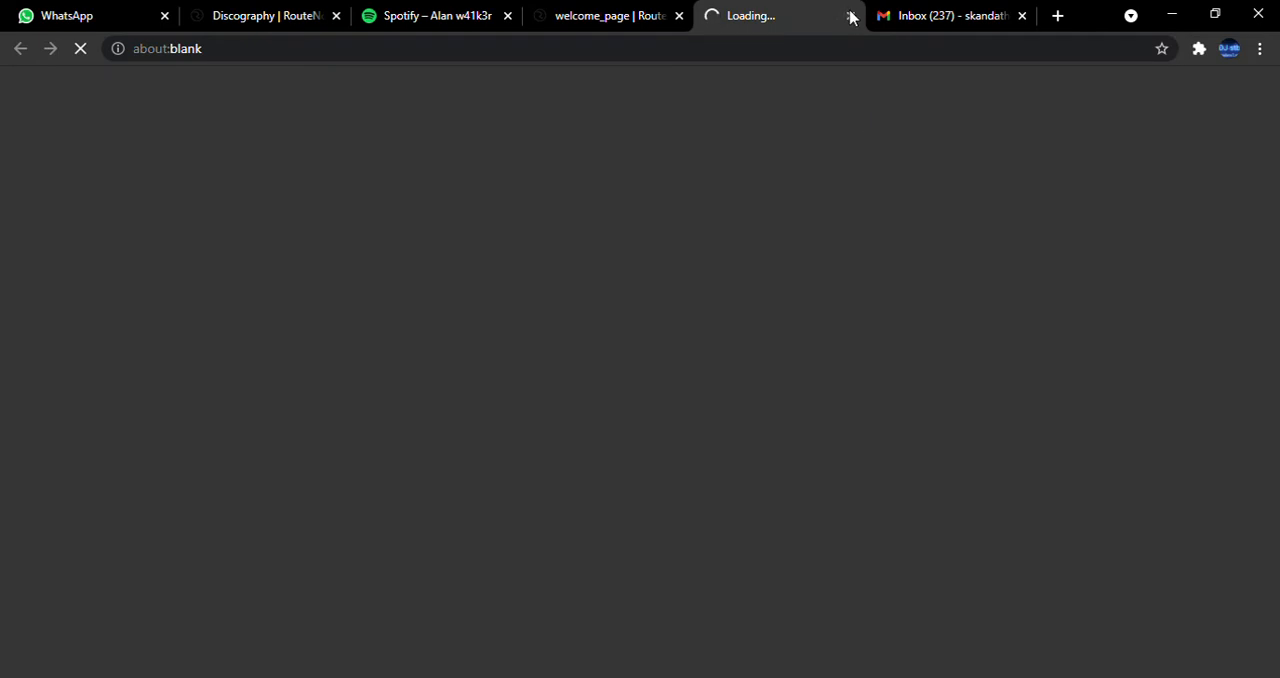
Return to the RouteNote welcome page and create a new release titled "how to rel", leaving the UPC / EAN blank.
left_click(577, 13)
mouse_move(222, 160)
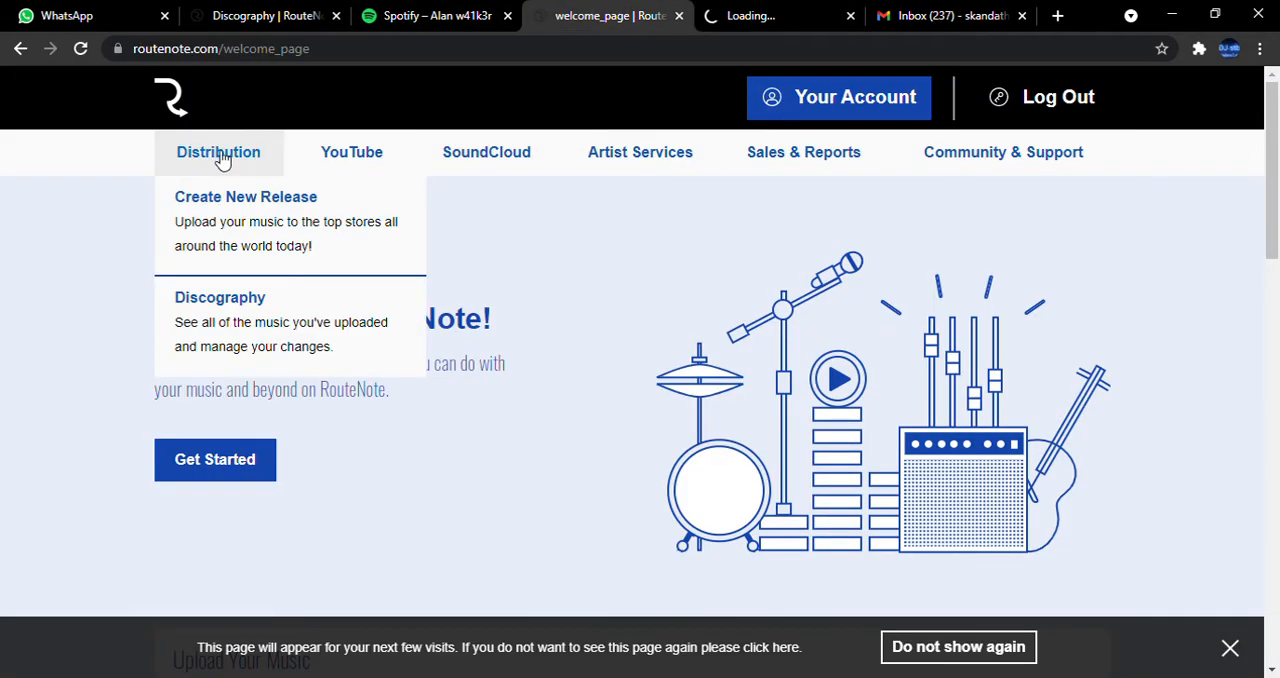
left_click(269, 215)
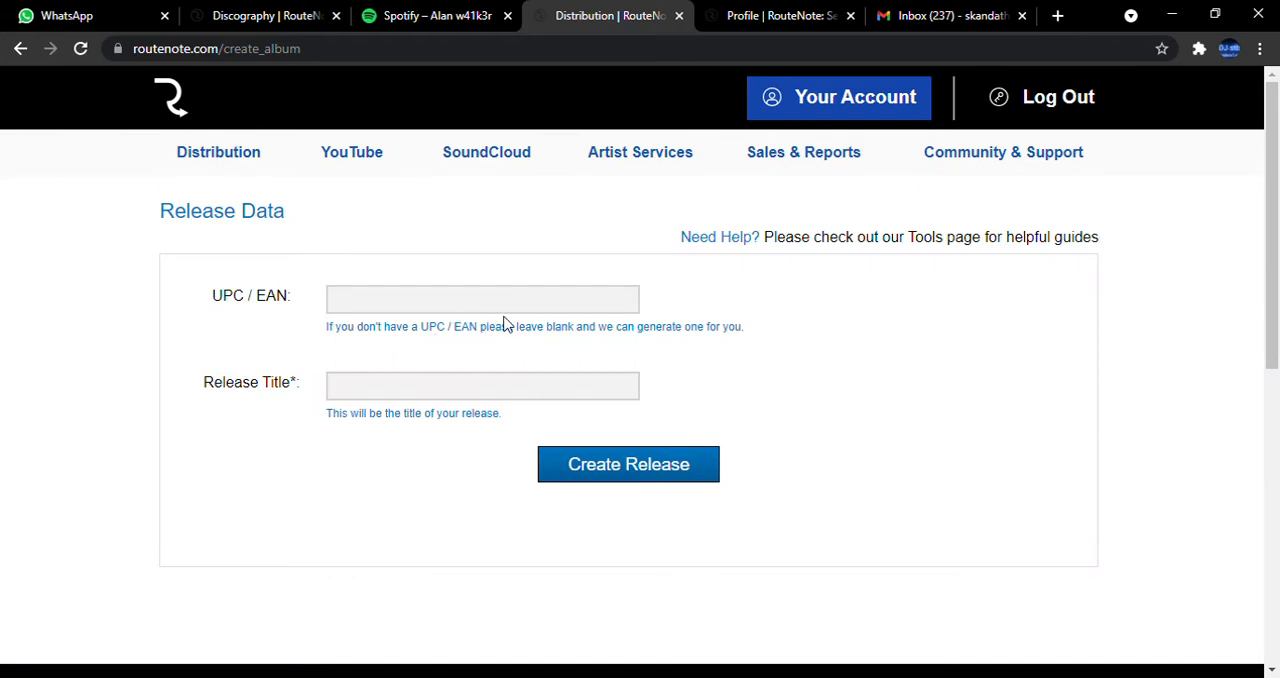
left_click(553, 397)
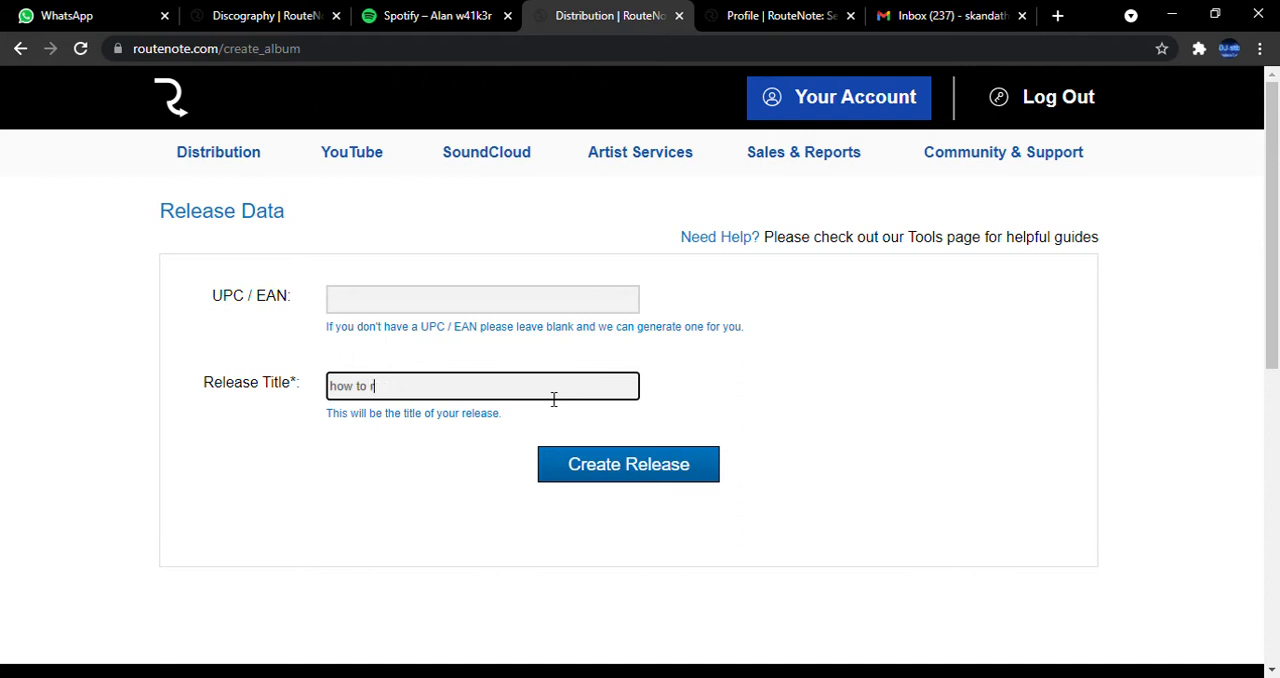
left_click(631, 470)
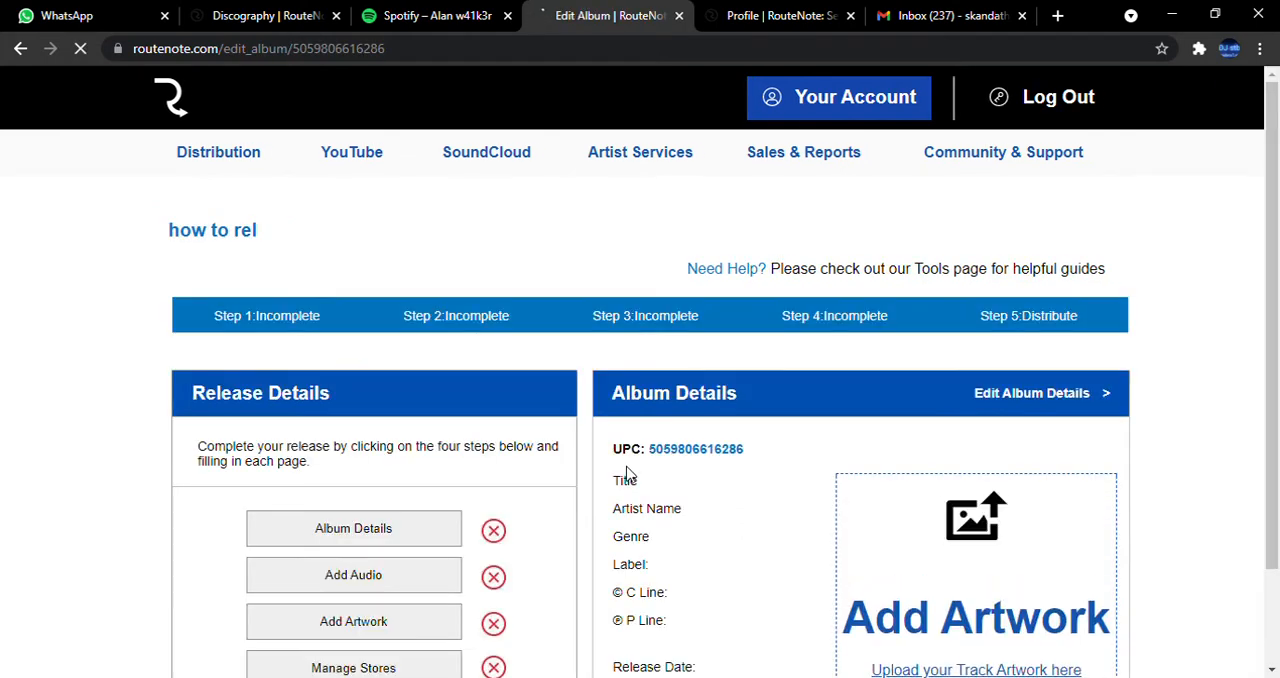
Open the release's album artwork upload page and review its image size, format and style guidelines.
scroll(491, 337, "down", 2)
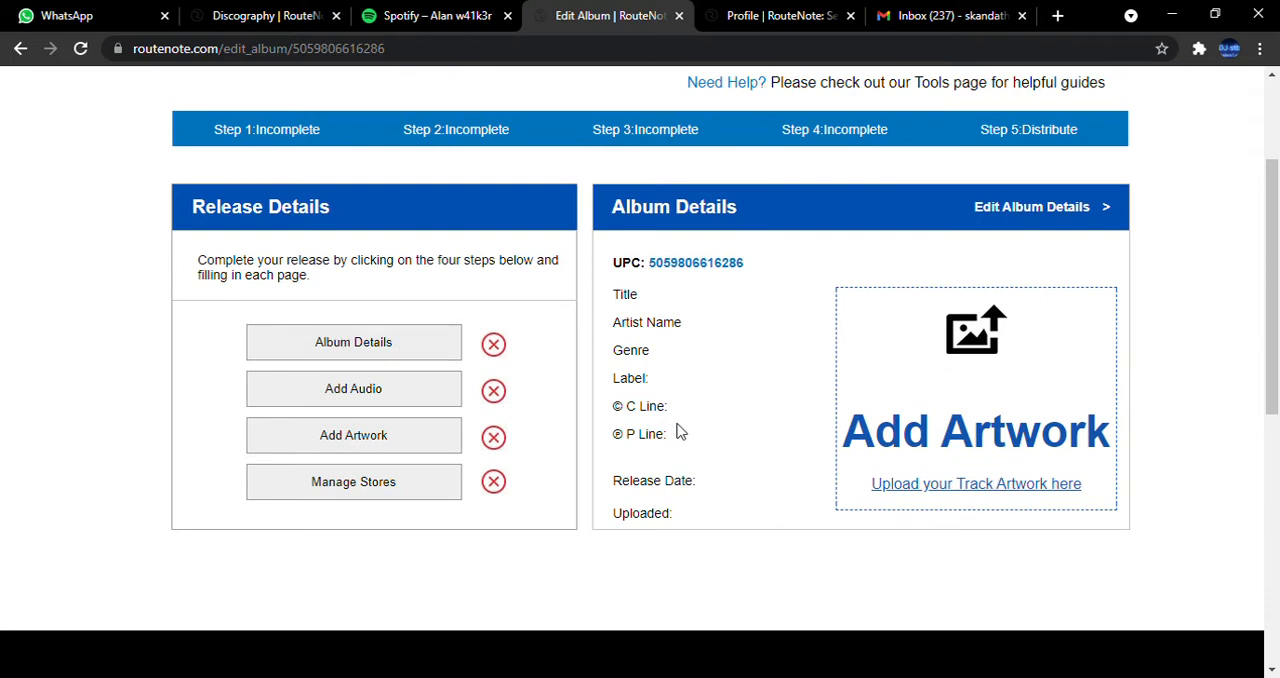
left_click(381, 457)
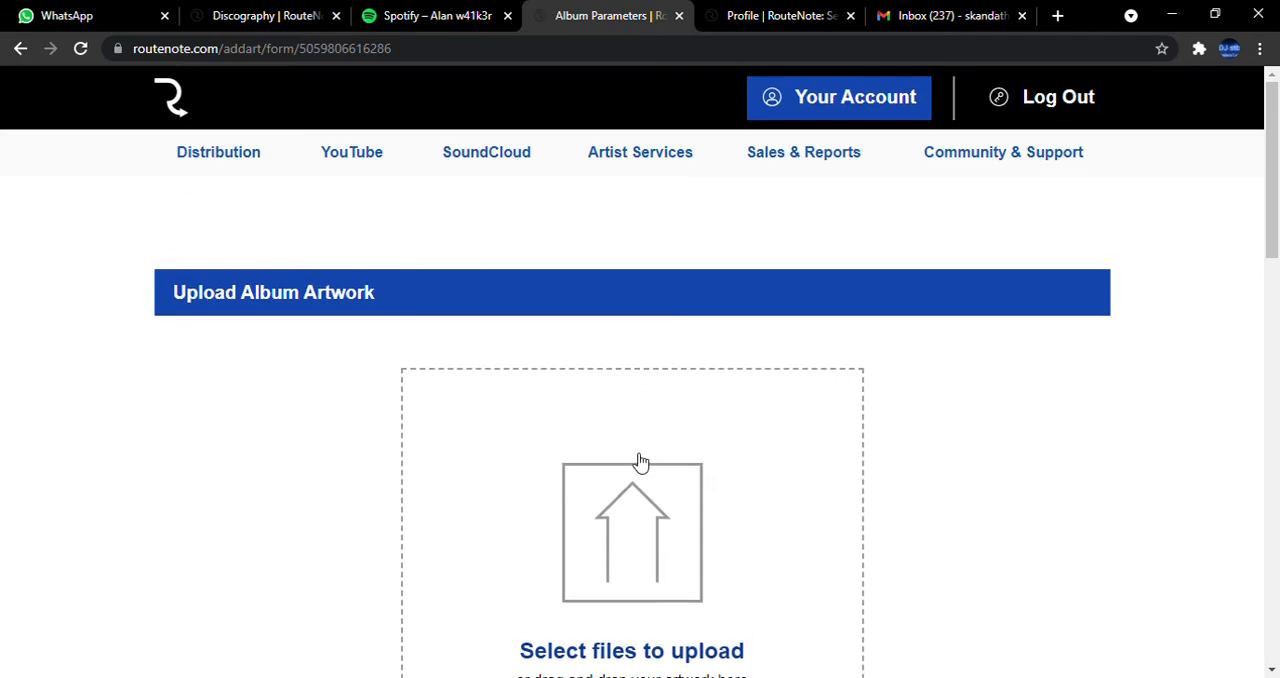
scroll(642, 463, "down", 2)
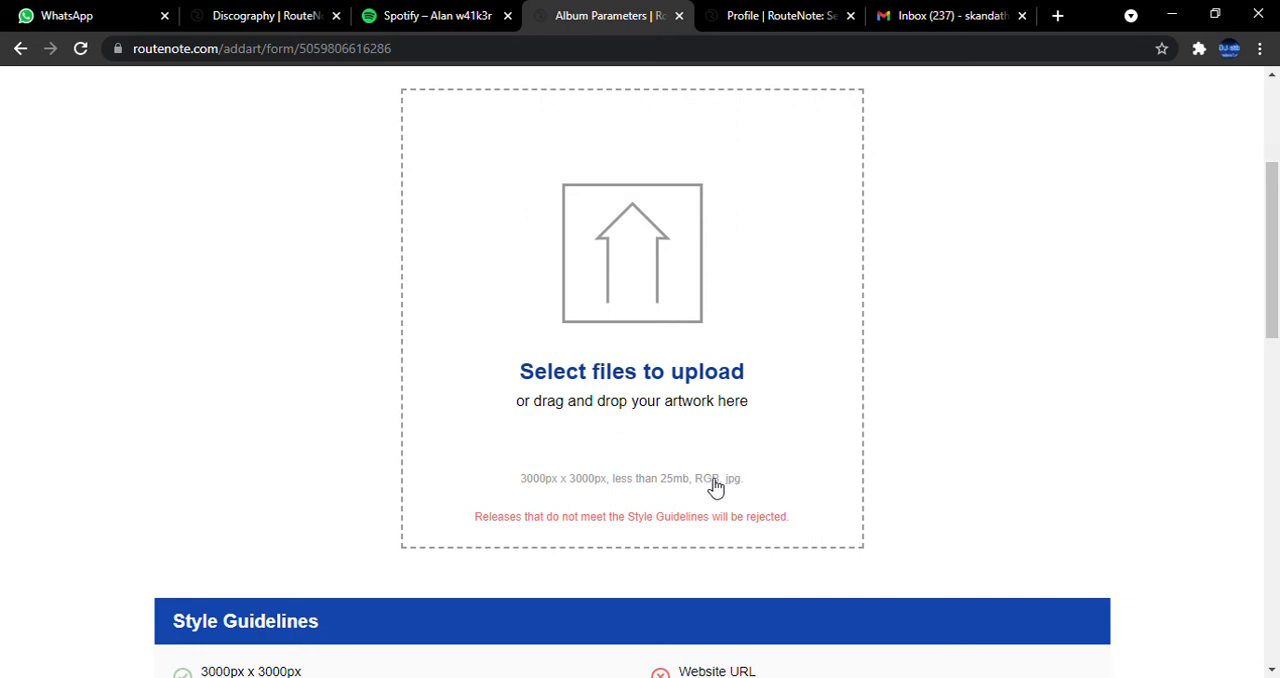
scroll(714, 487, "down", 2)
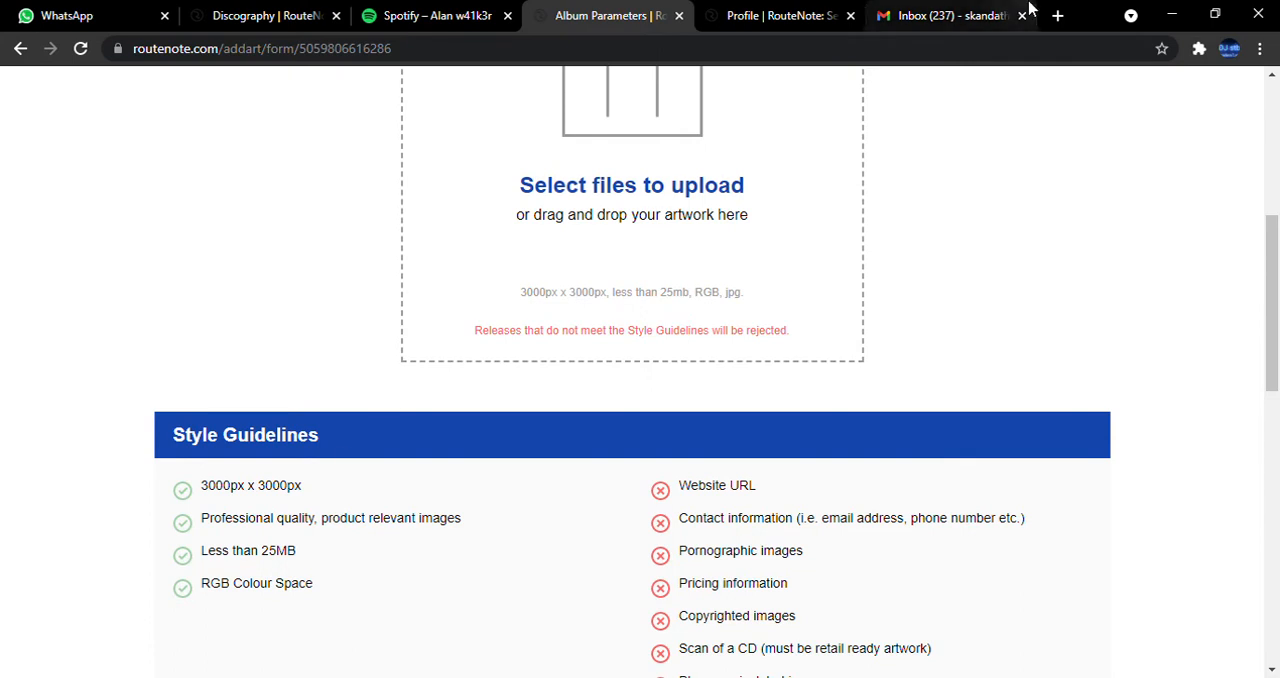
scroll(585, 442, "up", 3)
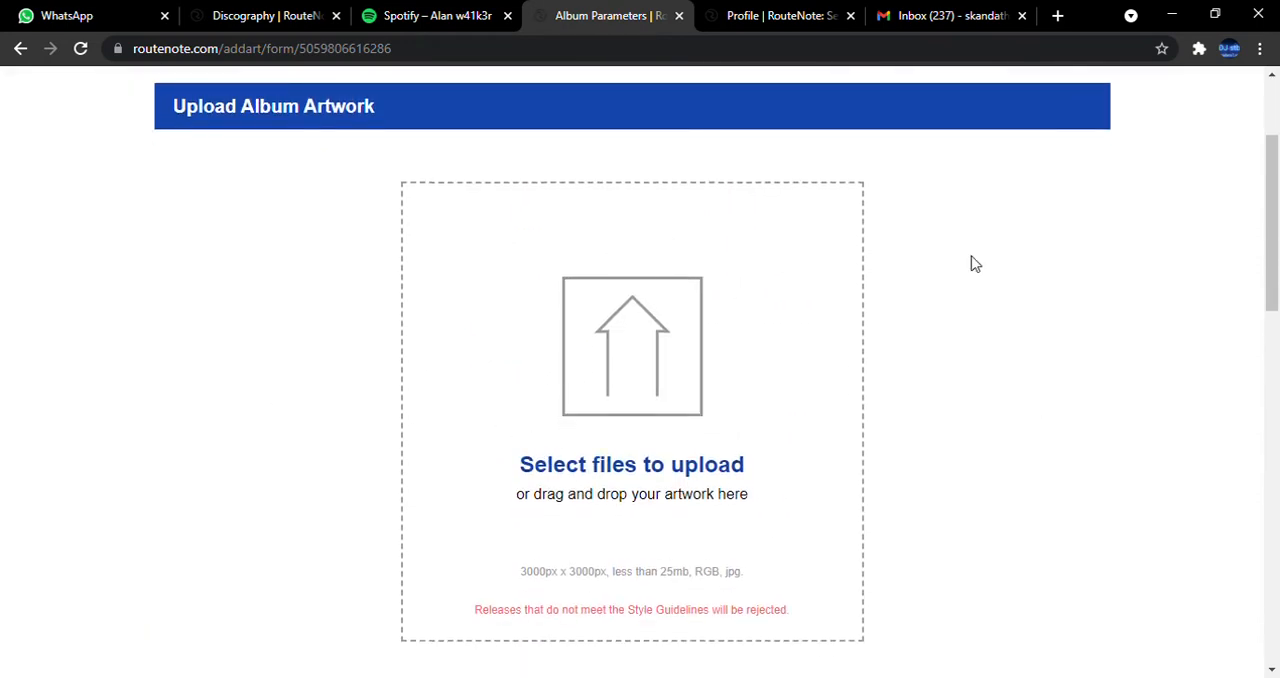
scroll(1114, 240, "down", 3)
scroll(722, 392, "up", 1)
scroll(722, 392, "up", 1)
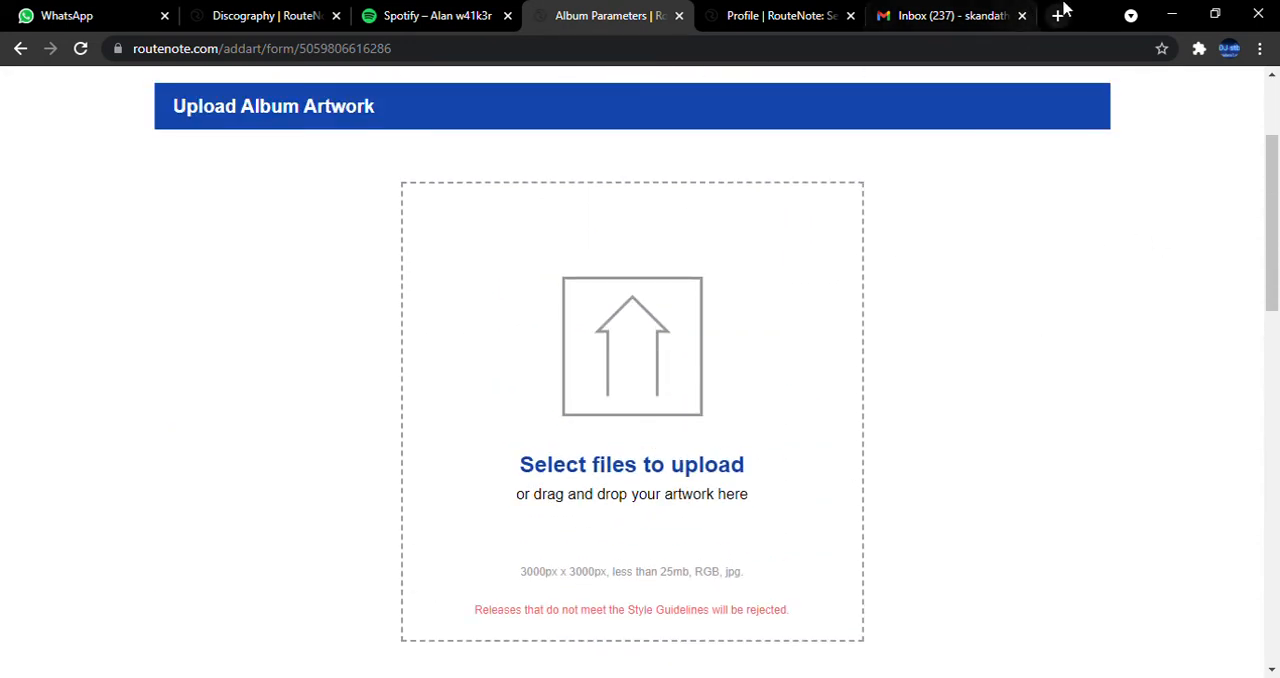
Open a blank browser tab, and browse RouteNote's Image Database for sites offering free artwork images.
left_click(1062, 16)
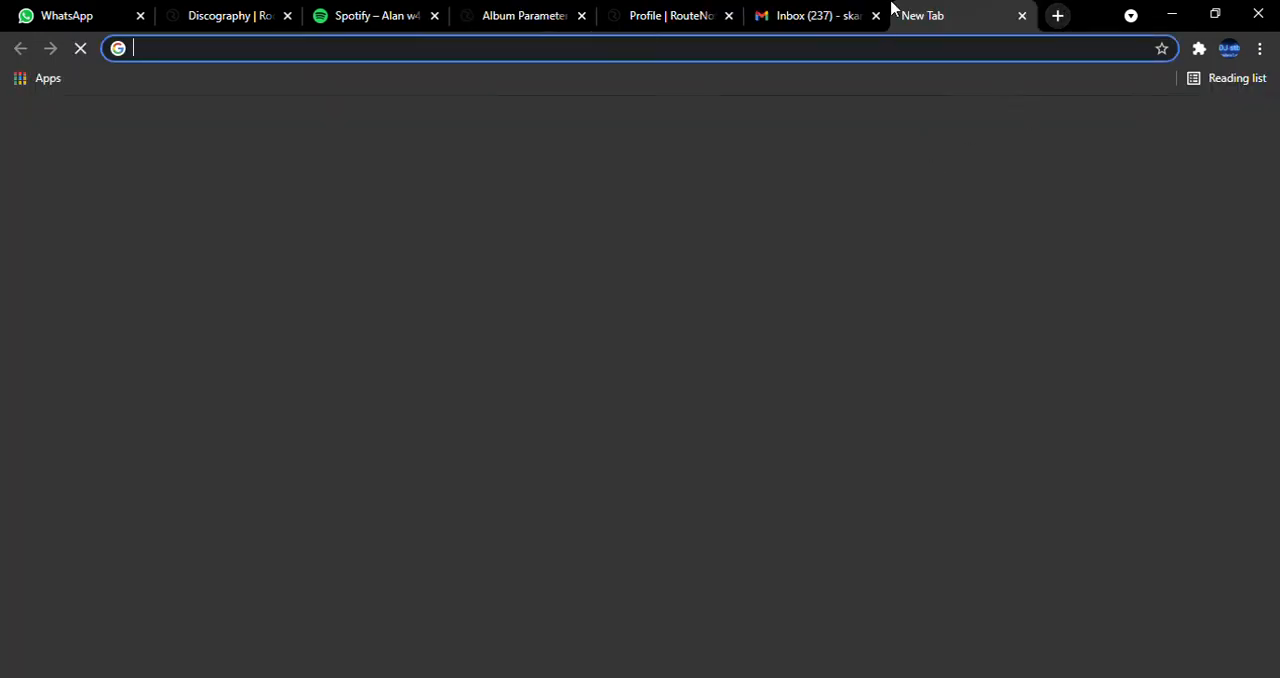
left_click(846, 15)
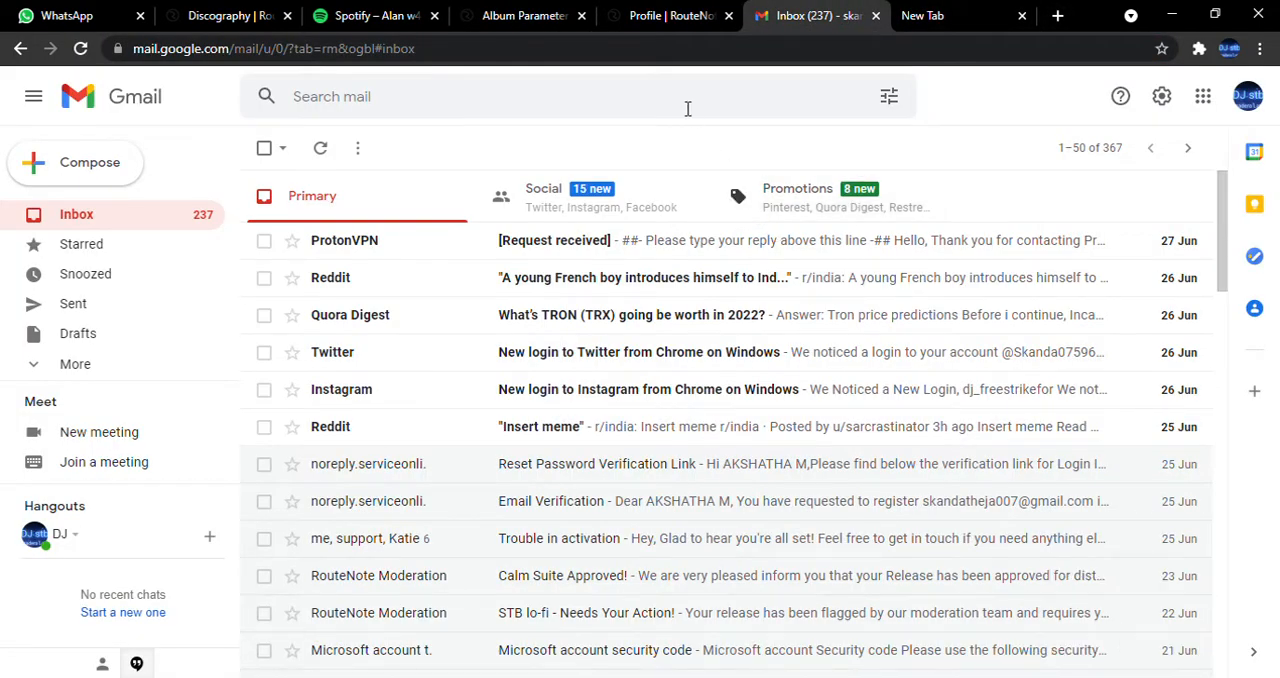
left_click(520, 17)
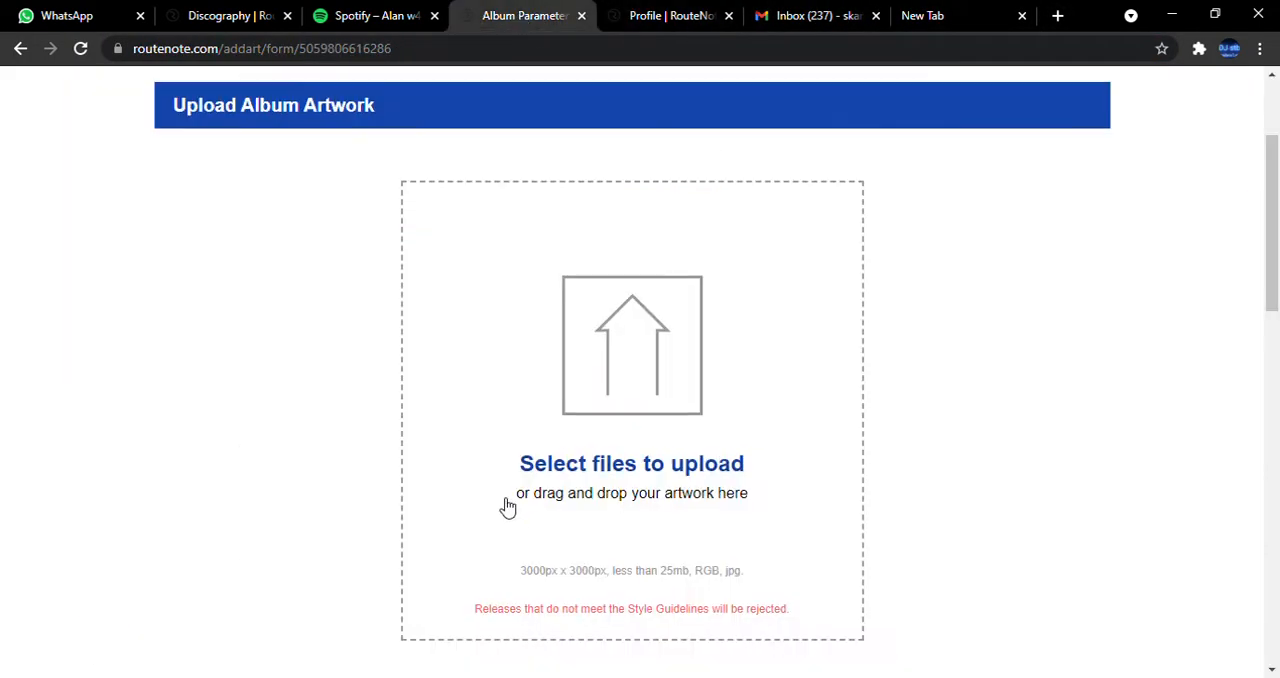
scroll(508, 510, "down", 5)
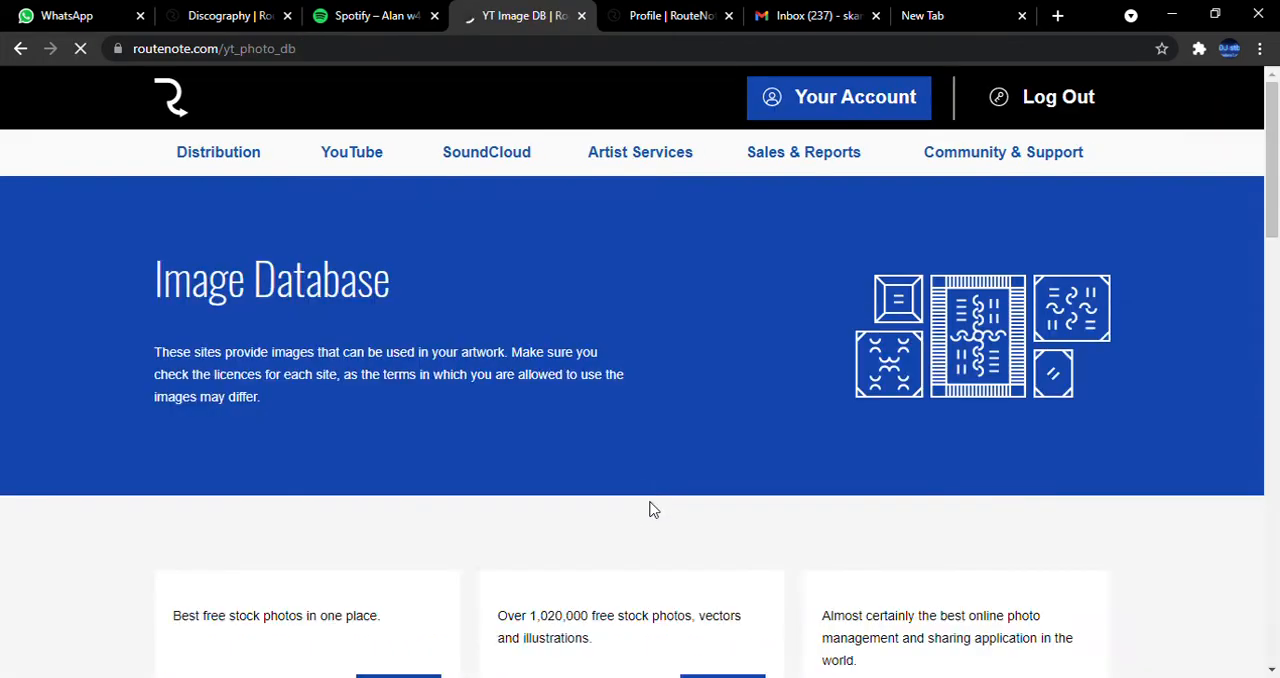
scroll(515, 478, "down", 3)
scroll(515, 478, "down", 3)
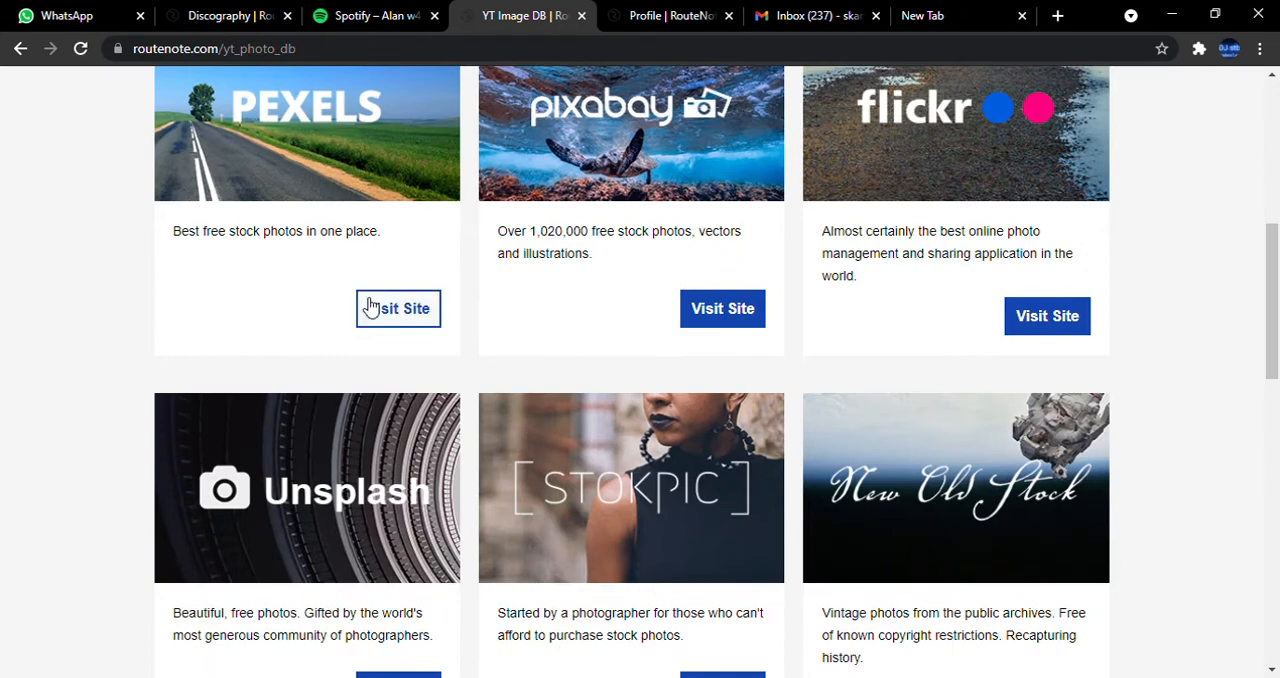
scroll(536, 489, "down", 5)
Visit freeimages.com from the Image Database, look through its free photo categories and close the site.
left_click(756, 519)
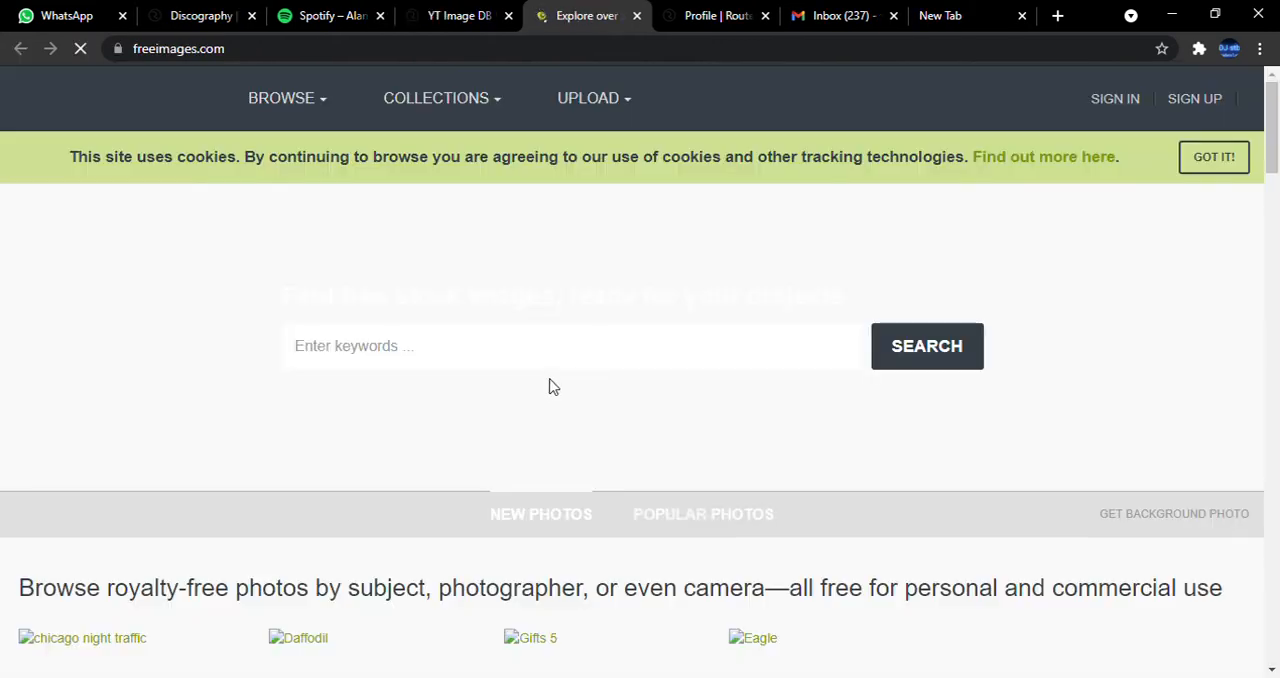
scroll(404, 428, "down", 4)
scroll(404, 428, "down", 15)
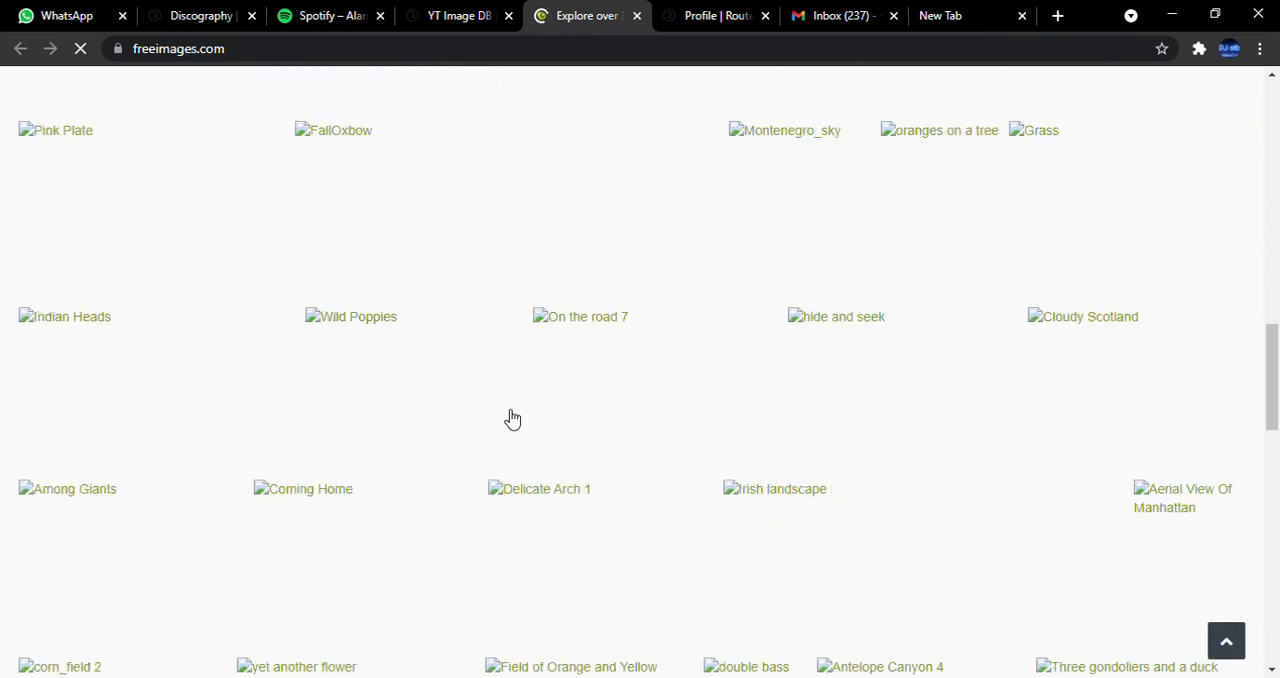
left_click(637, 16)
Search Google for "photo resizer", inspect the Simple Image Resizer site's options and return to the search results.
left_click(818, 16)
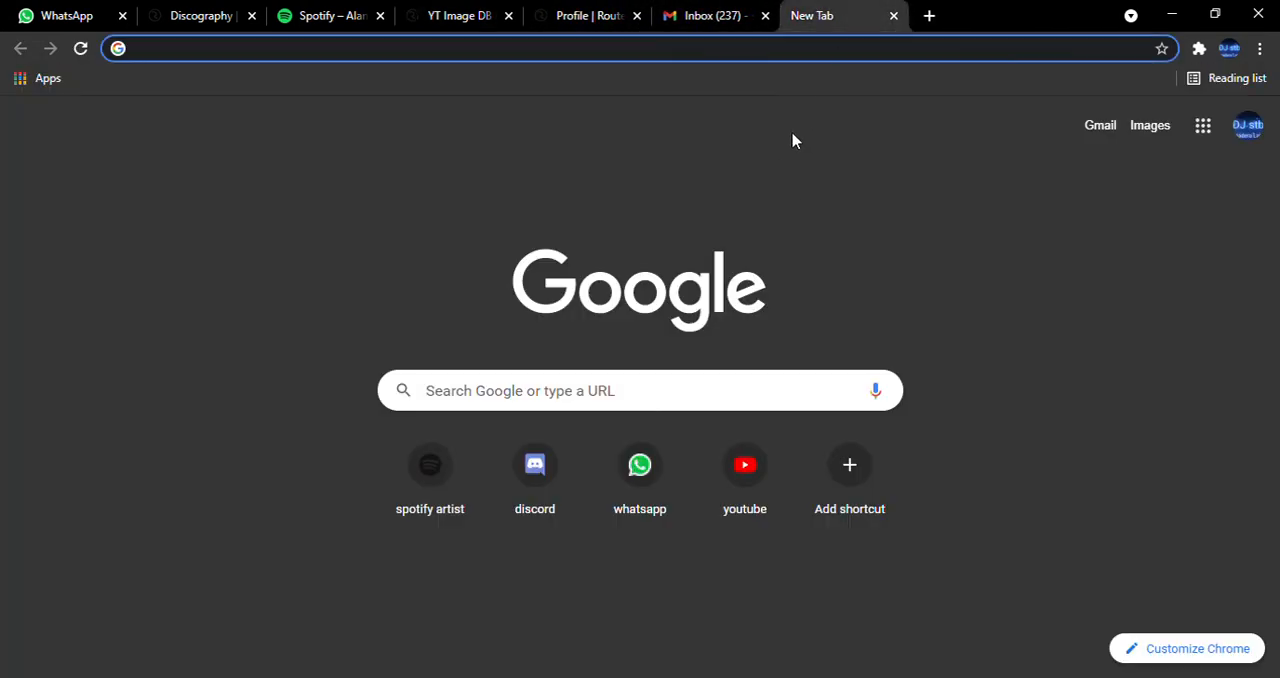
type("photo")
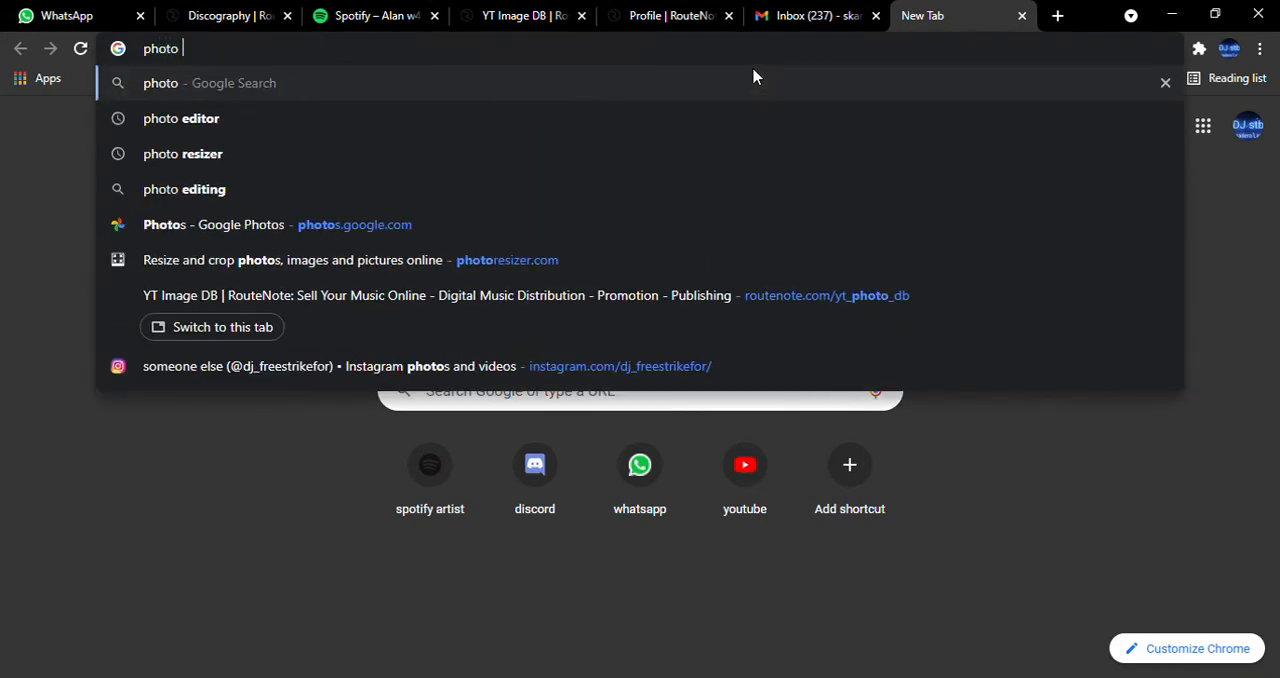
left_click(214, 153)
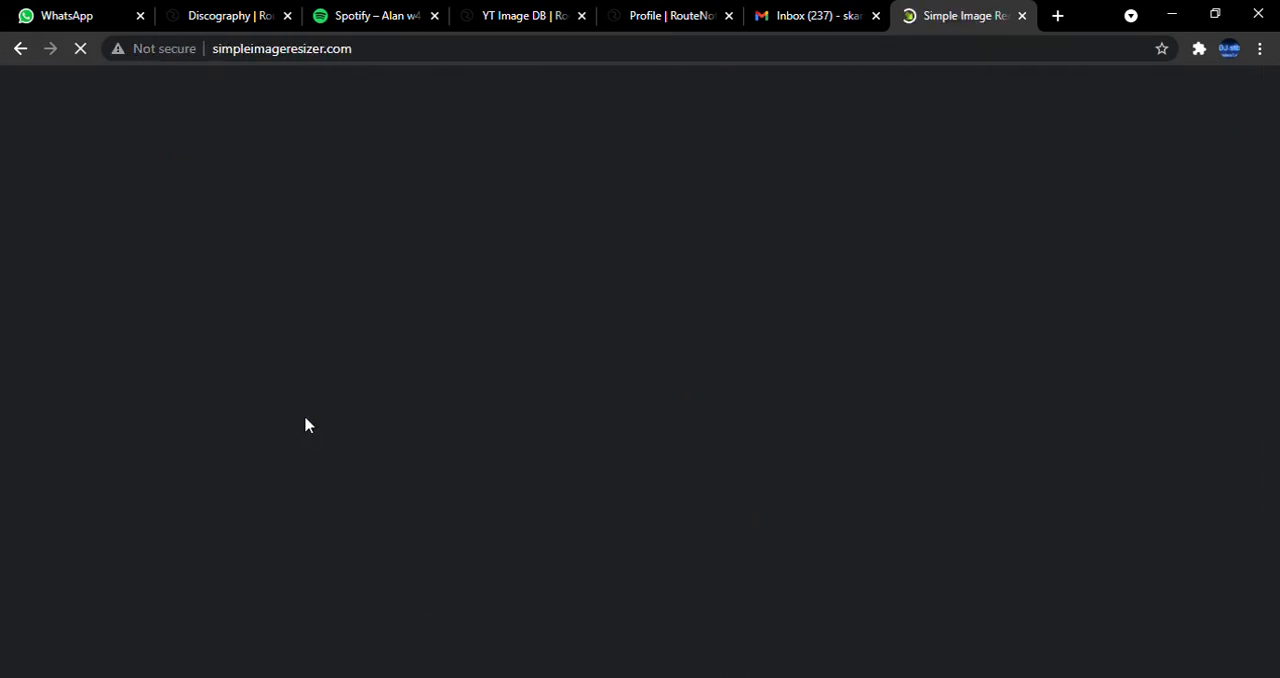
scroll(672, 380, "down", 3)
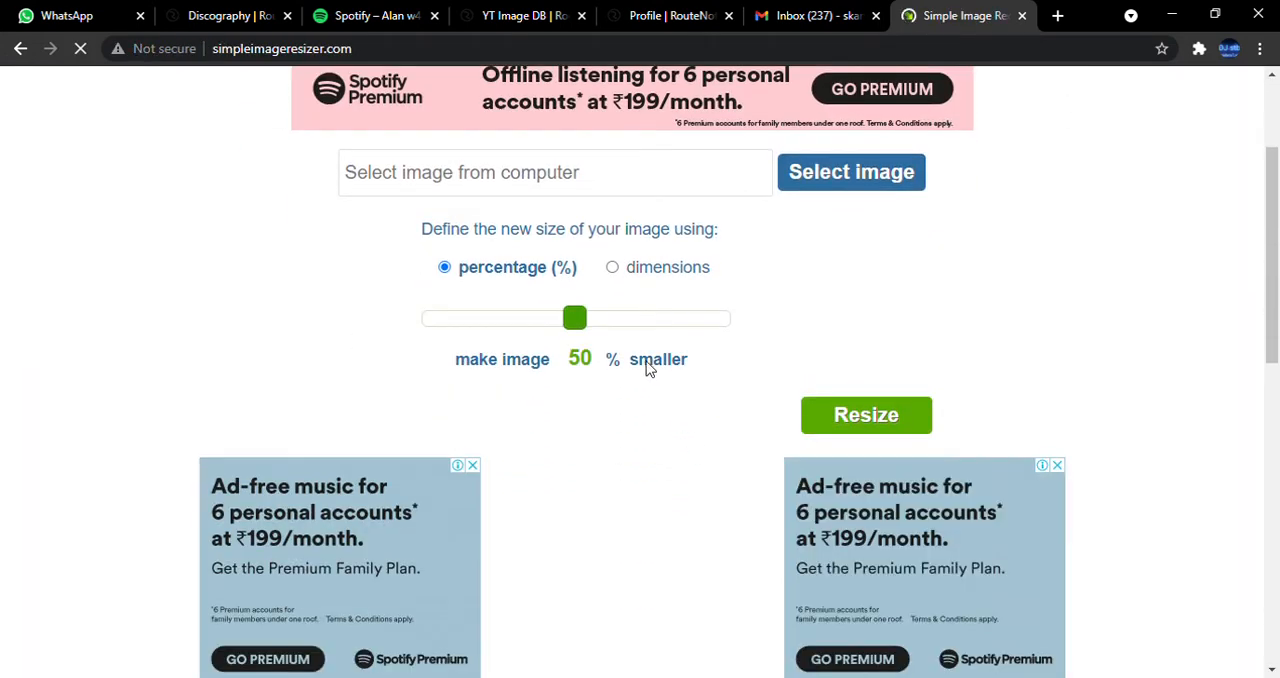
scroll(612, 306, "up", 2)
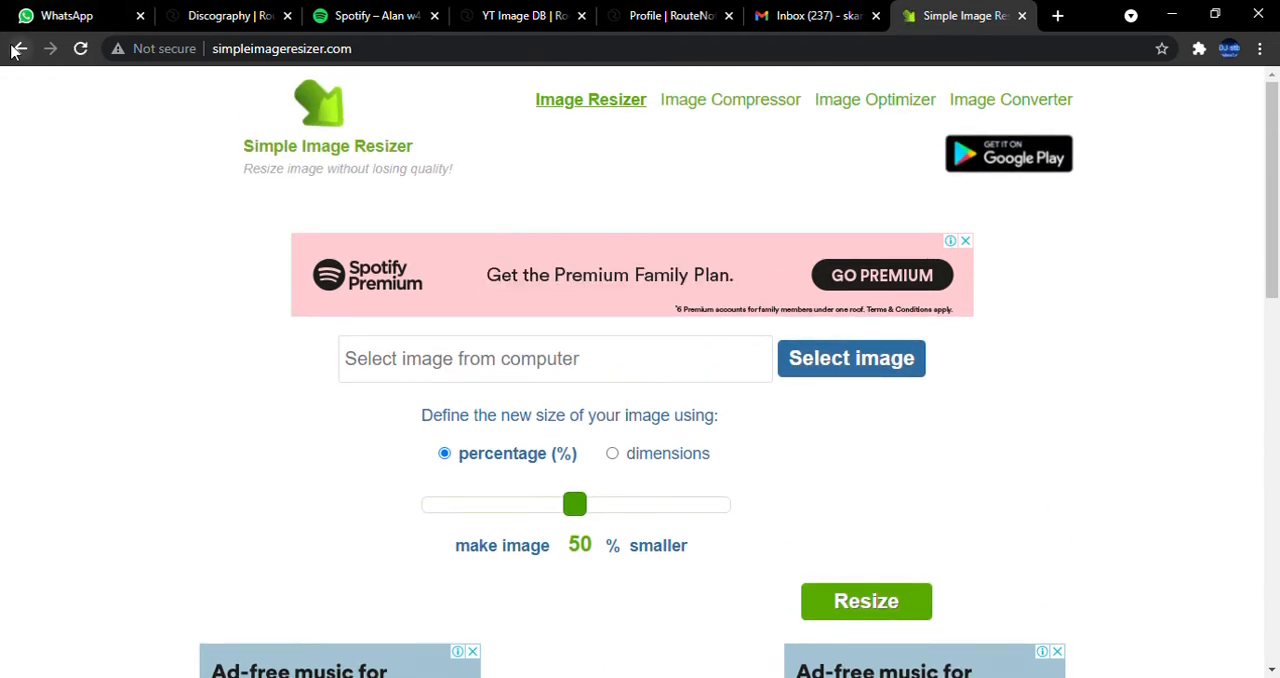
left_click(20, 48)
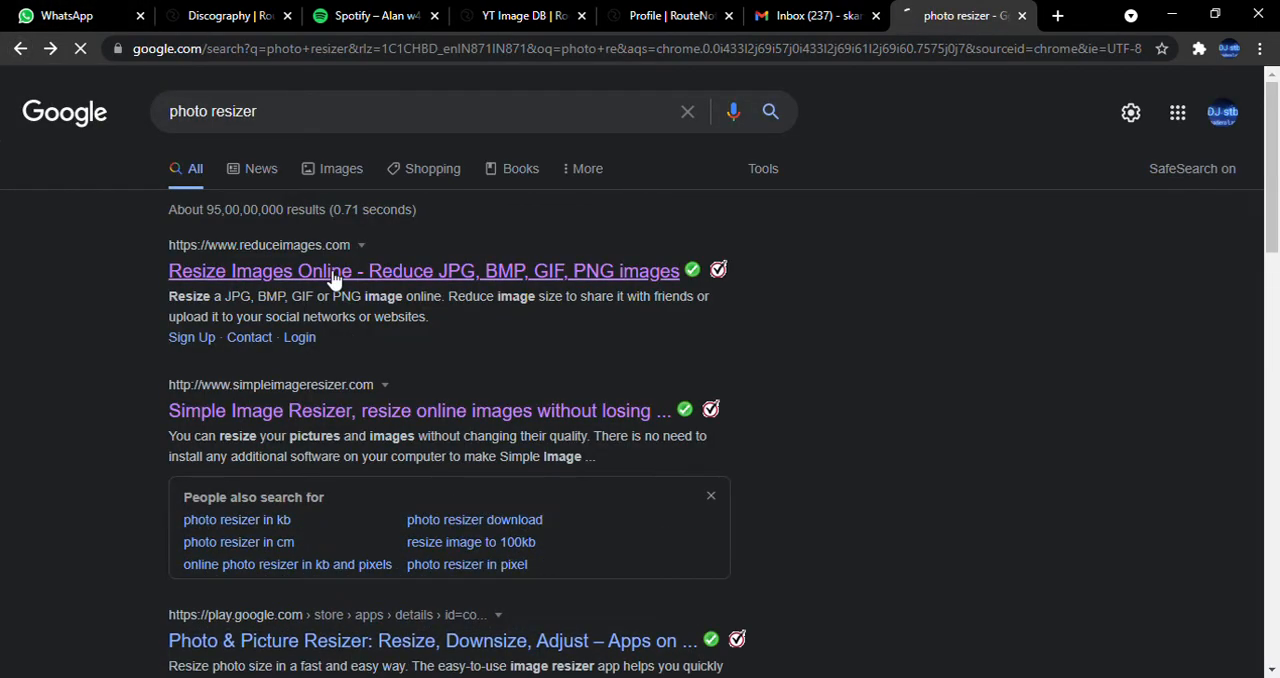
Open the Reduce Images site from the search results and load STB OFFICIAL SIGNATURE.jpg from the computer.
left_click(337, 277)
scroll(470, 385, "down", 1)
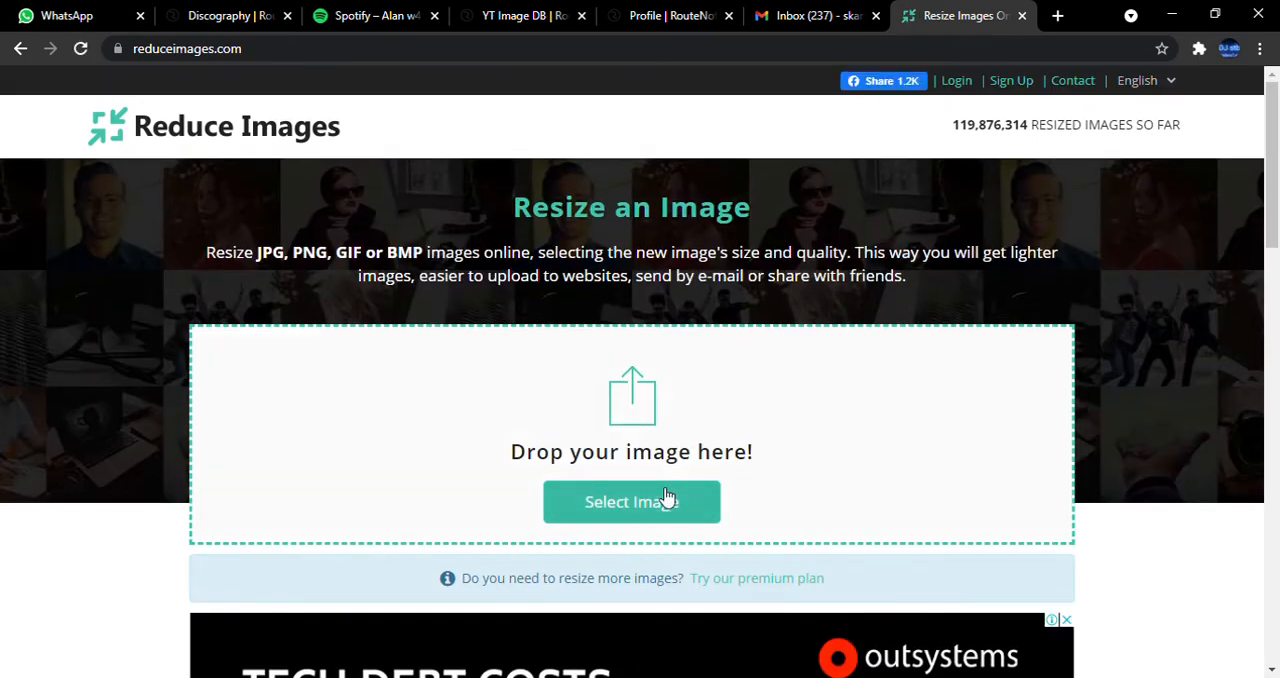
left_click(658, 492)
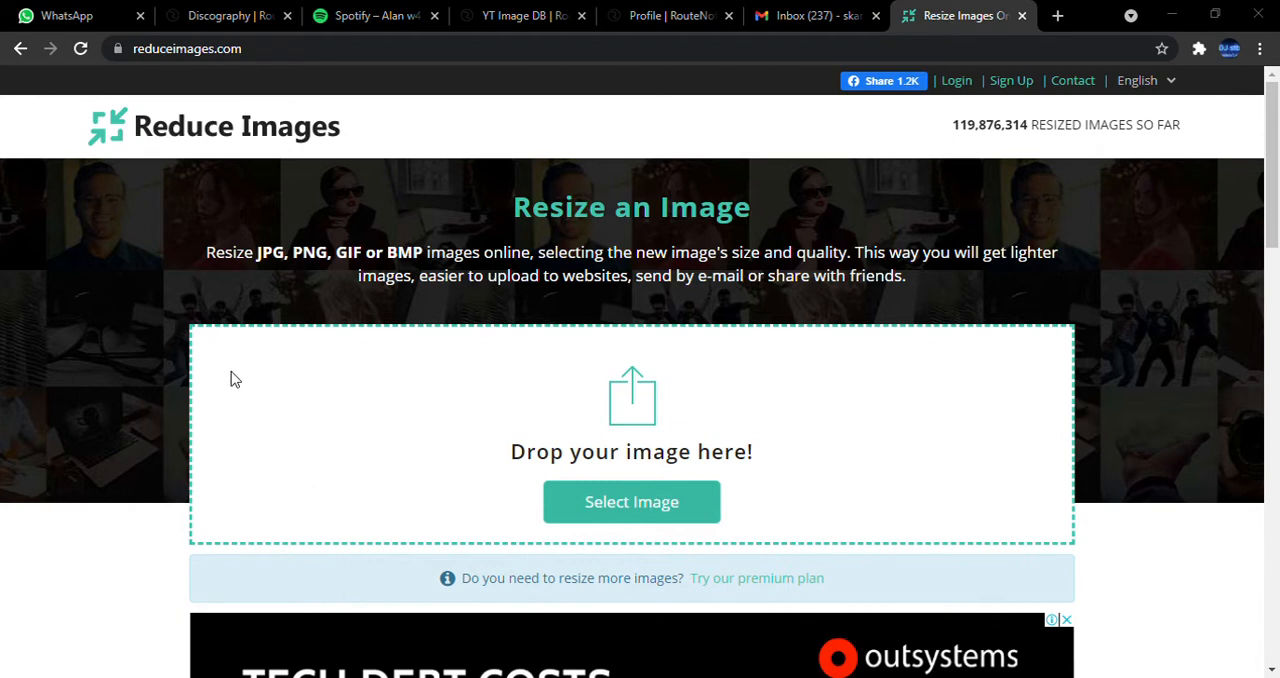
left_click(1038, 534)
Try to resize the loaded image with width and height set to 4000 percent, and close the Reduce Images site.
scroll(722, 483, "down", 2)
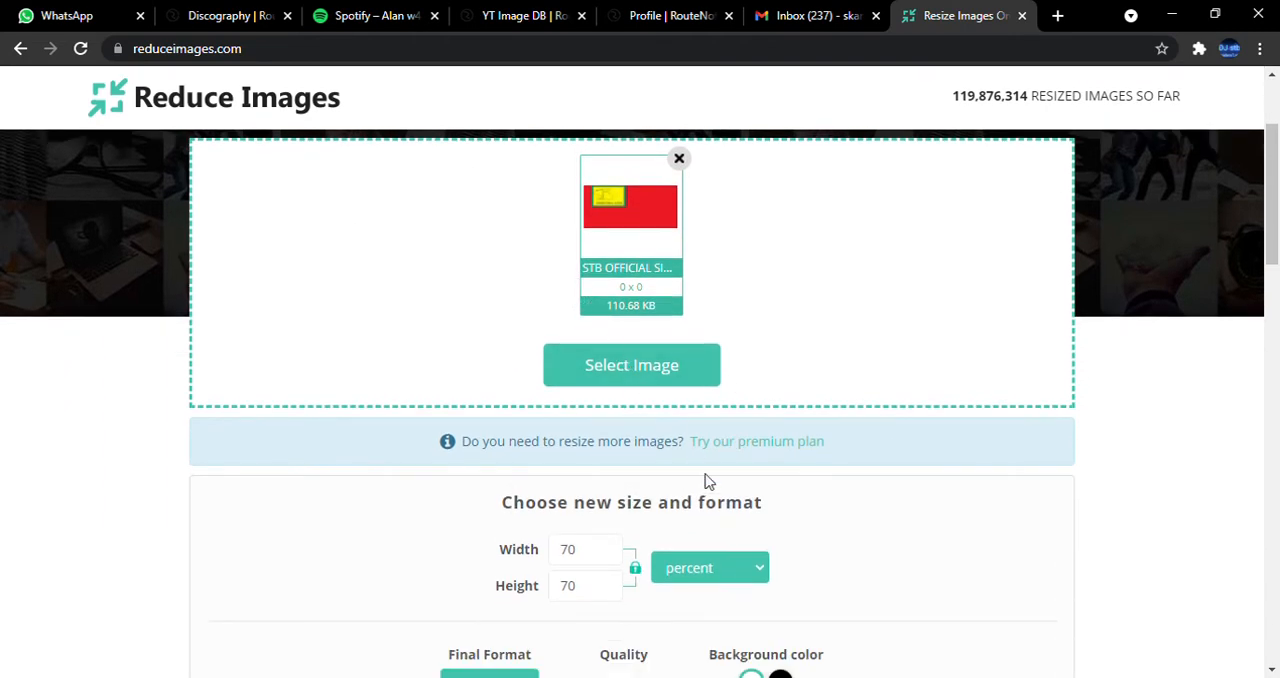
scroll(706, 480, "down", 2)
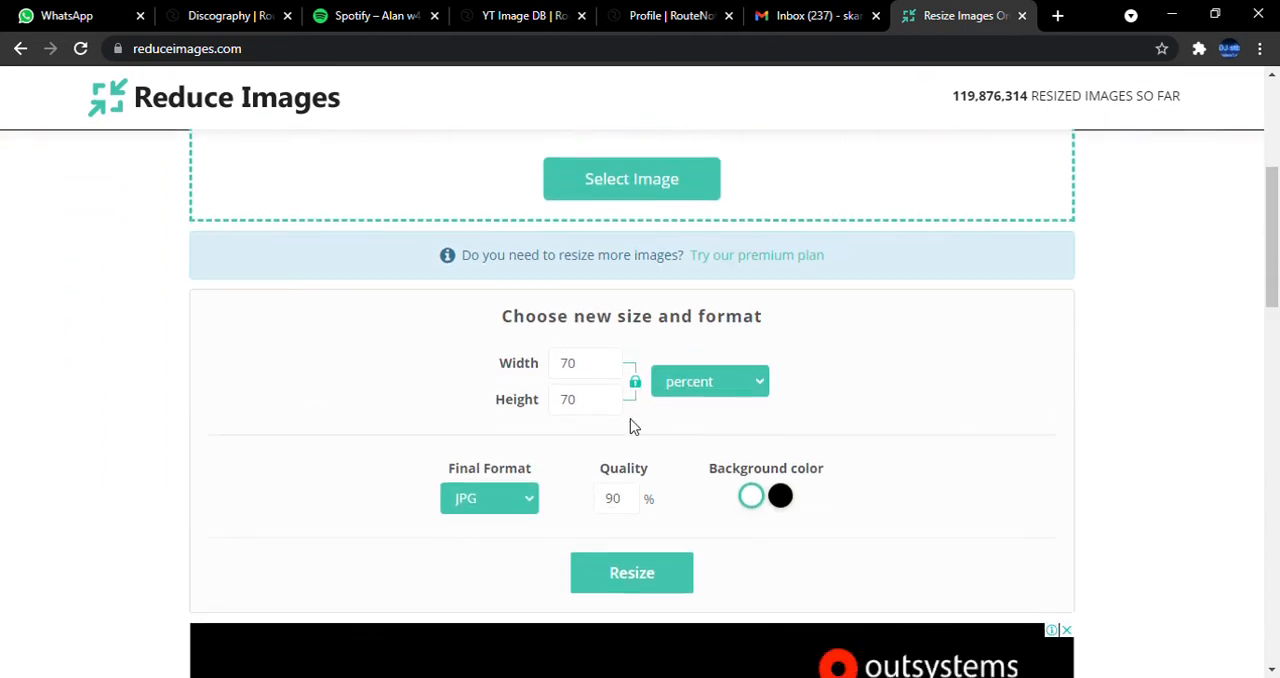
double_click(571, 373)
key("BackSpace")
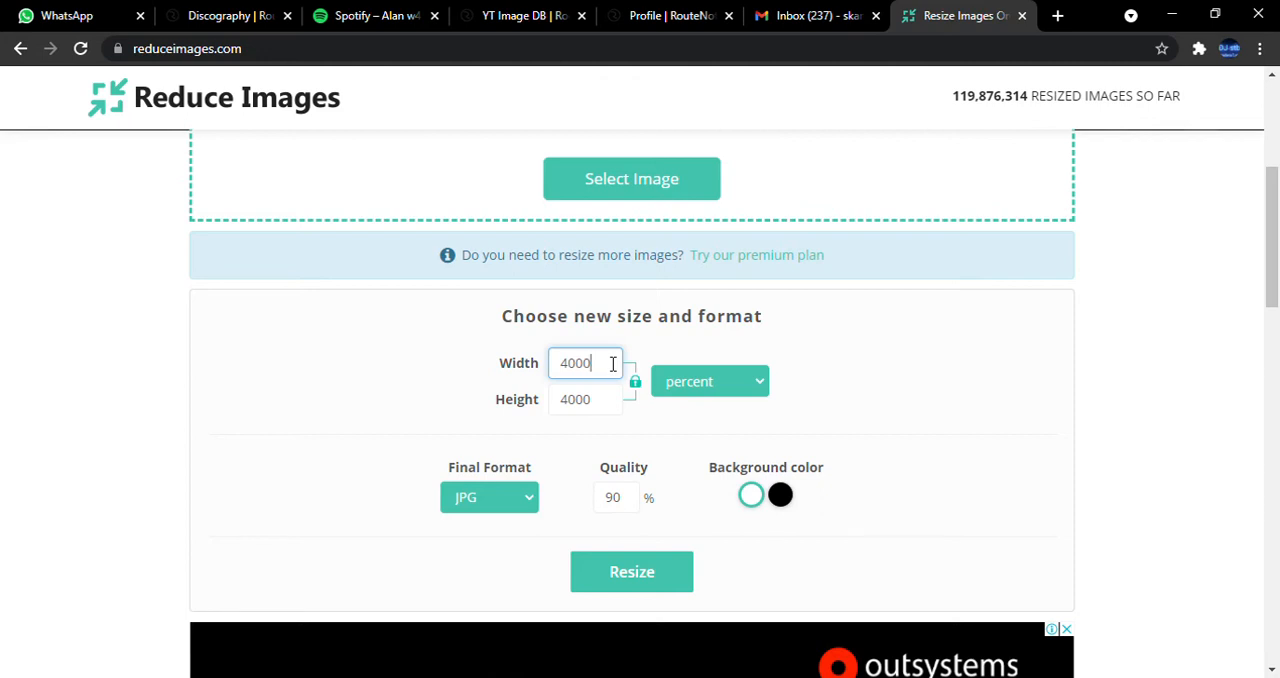
scroll(652, 409, "down", 3)
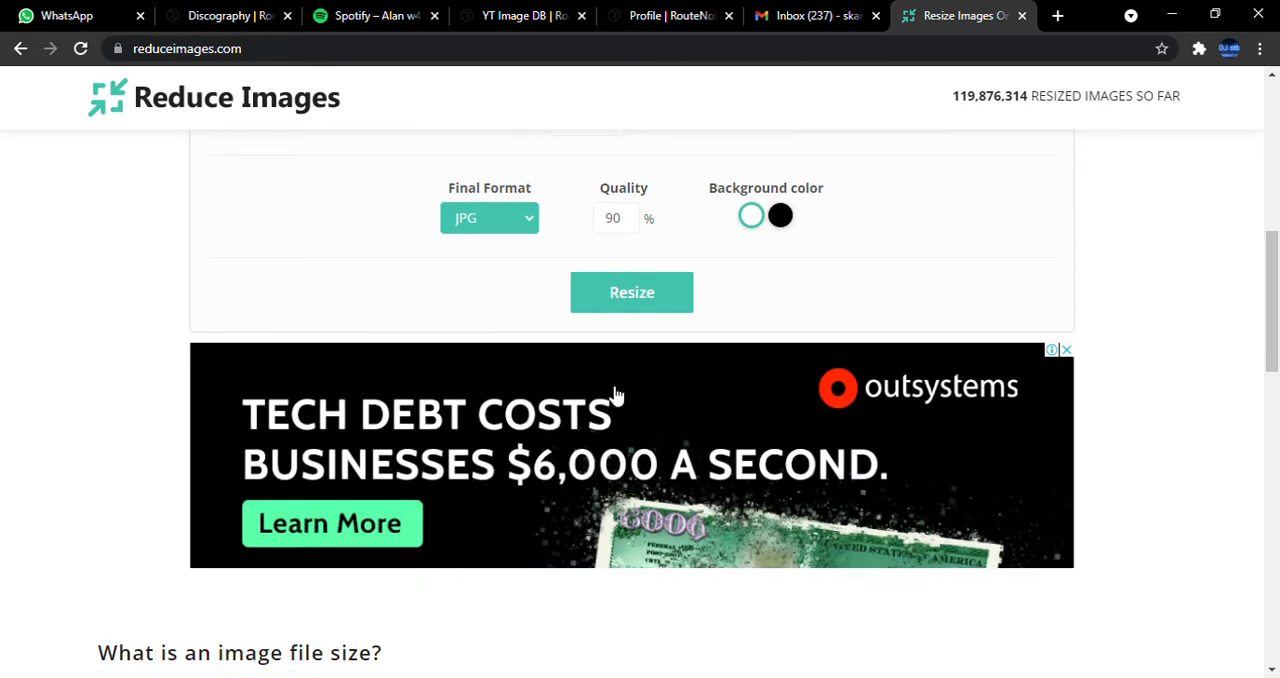
left_click(630, 222)
left_click_drag(630, 222, 596, 217)
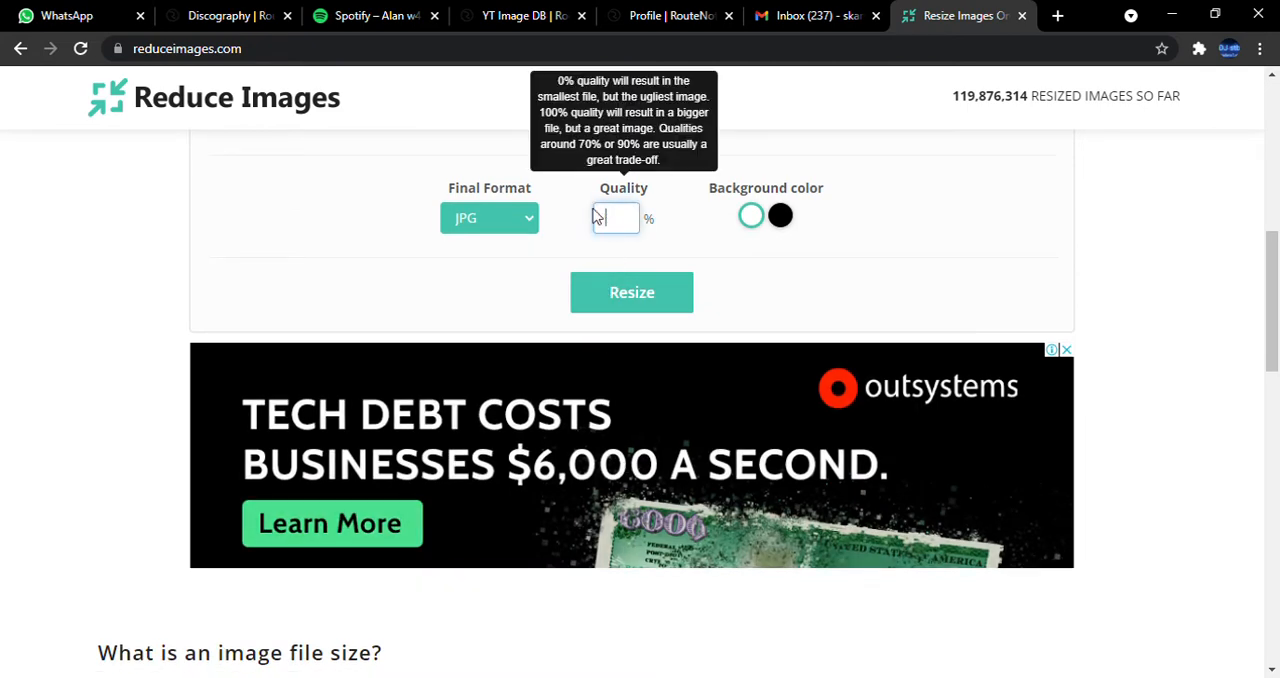
left_click(640, 292)
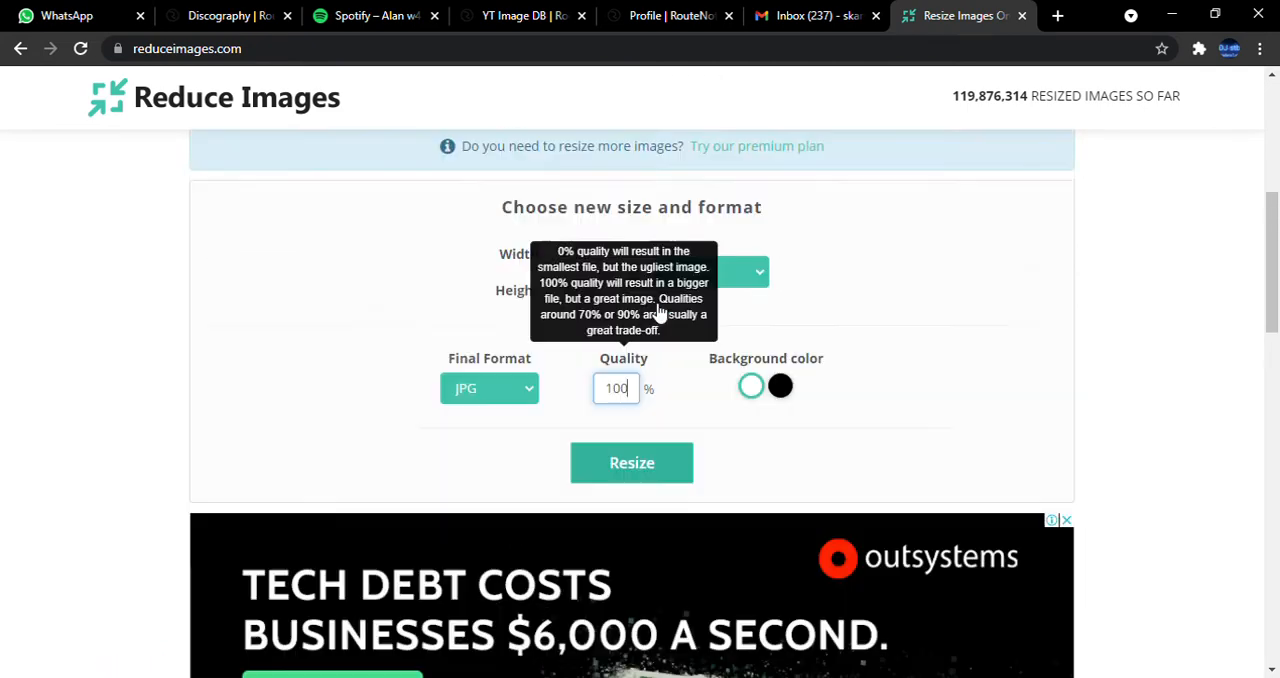
left_click(1021, 16)
Open PicResize in a new browser tab and choose STB OFFICIAL SIGNATURE.jpg from the computer as the picture to edit.
left_click(1057, 17)
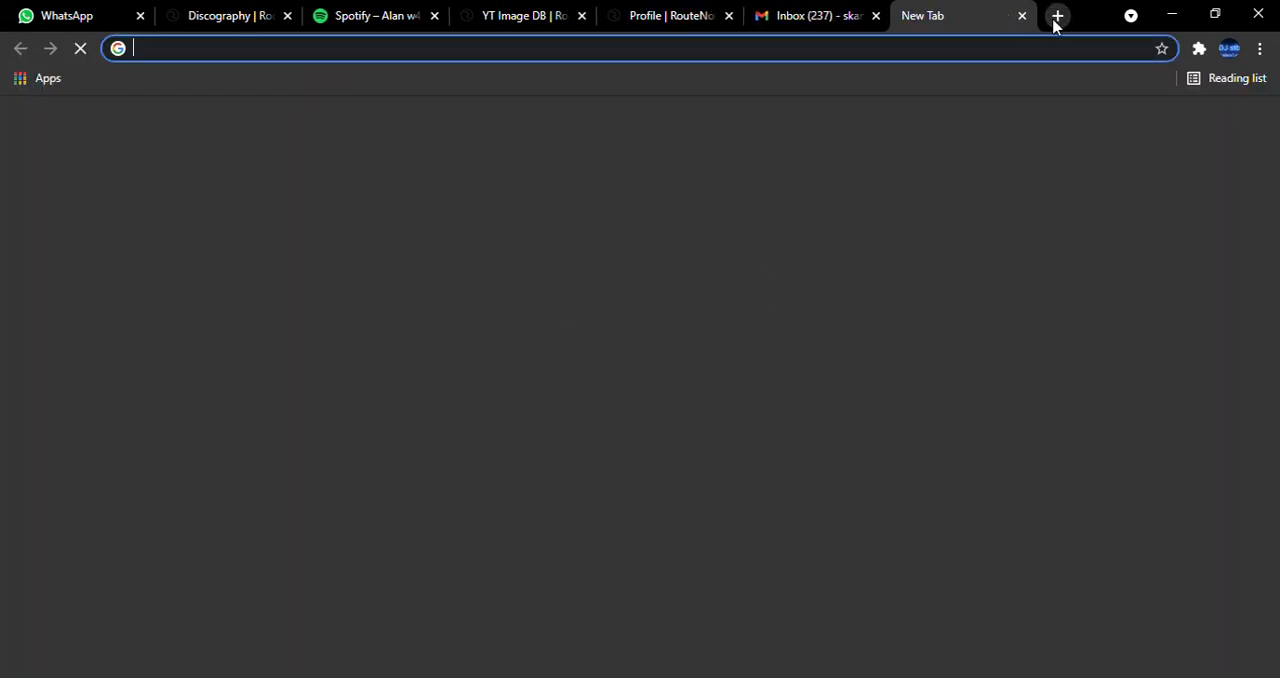
type("pic")
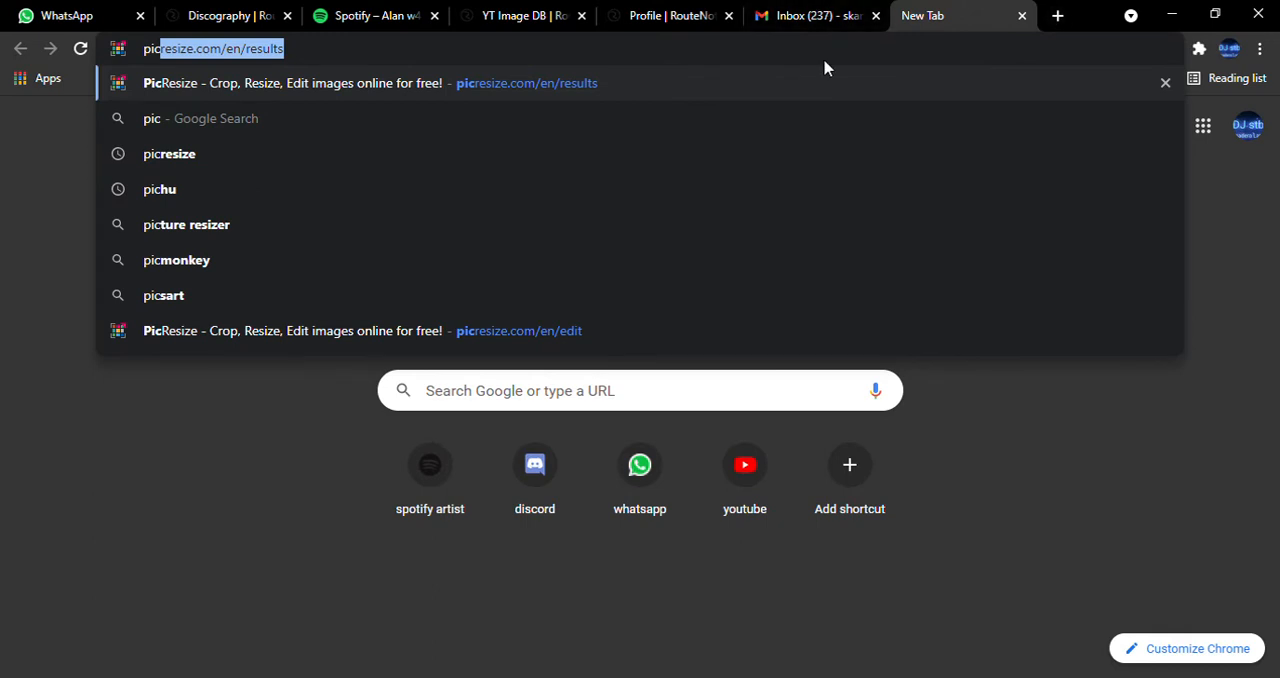
key("Right")
left_click(717, 86)
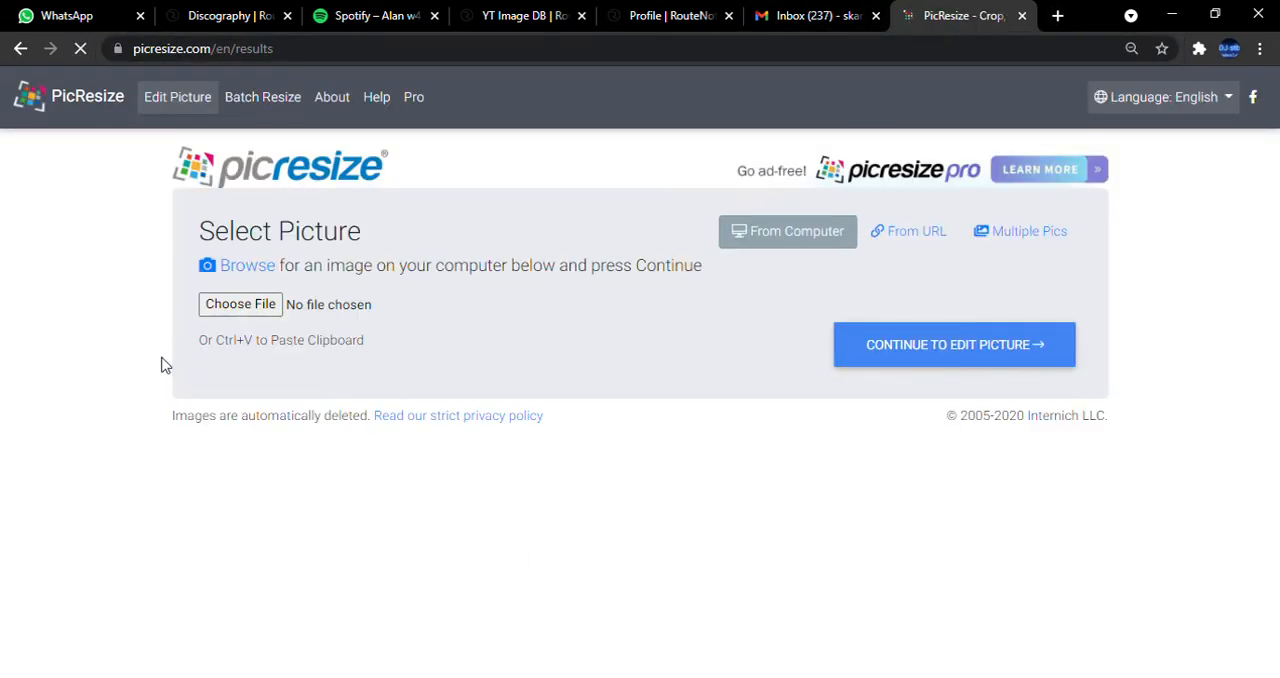
left_click(230, 309)
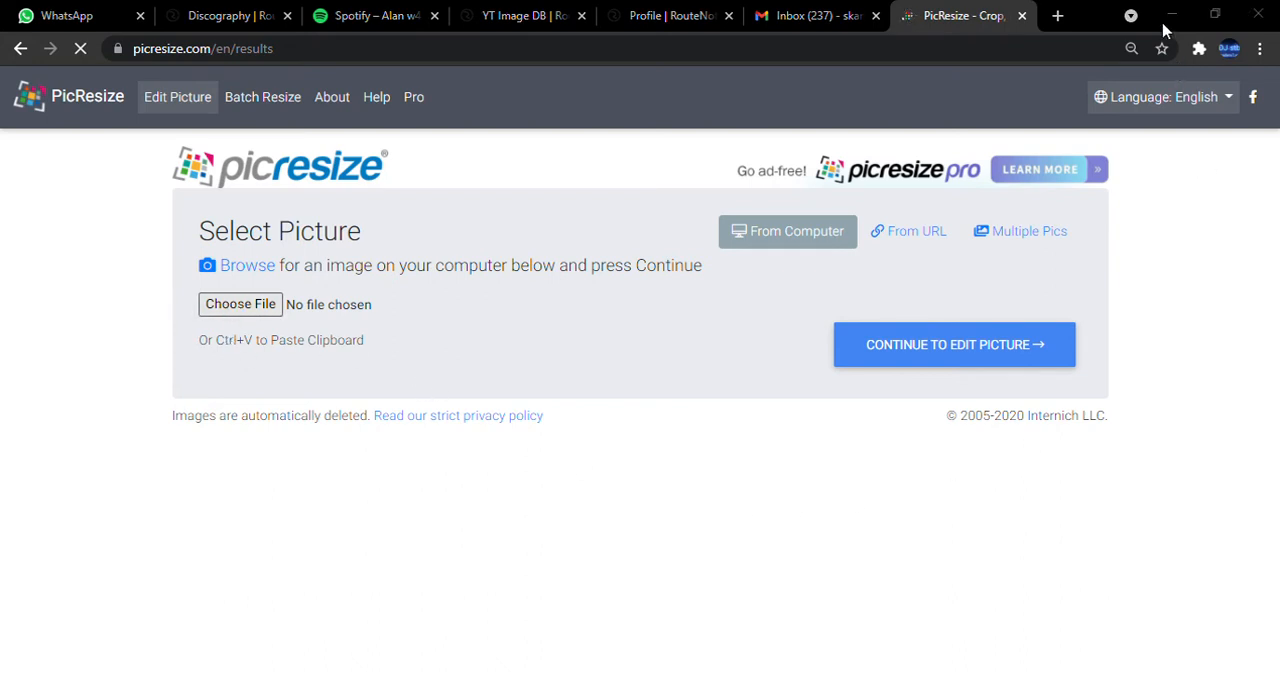
left_click(240, 304)
left_click(1038, 518)
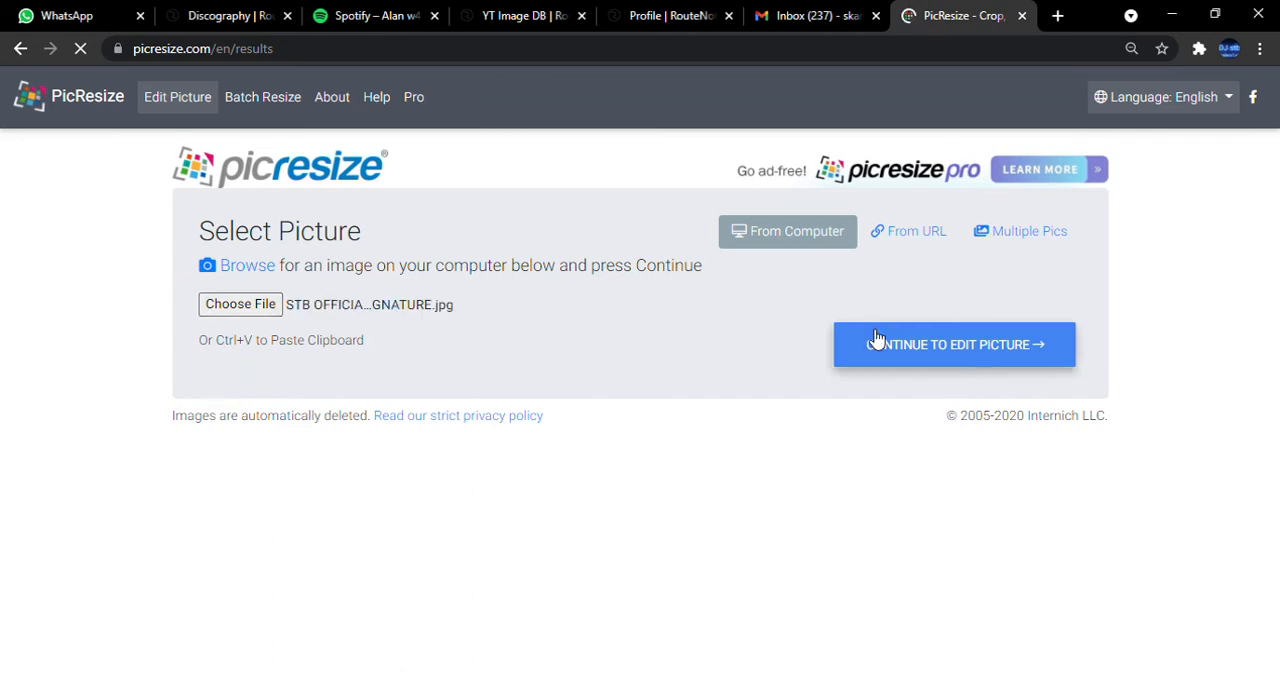
Continue to the picture editor and set a custom picture size of 3000 by 3000 pixels.
left_click(988, 360)
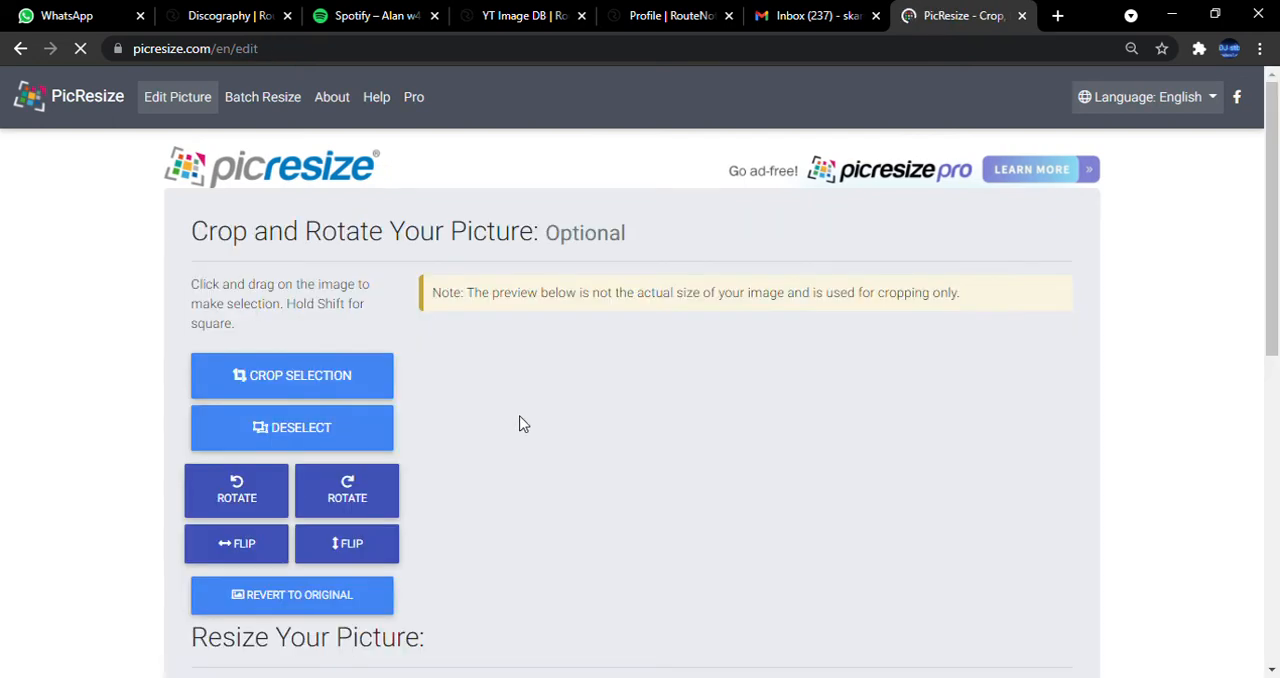
scroll(275, 434, "down", 3)
scroll(358, 457, "down", 2)
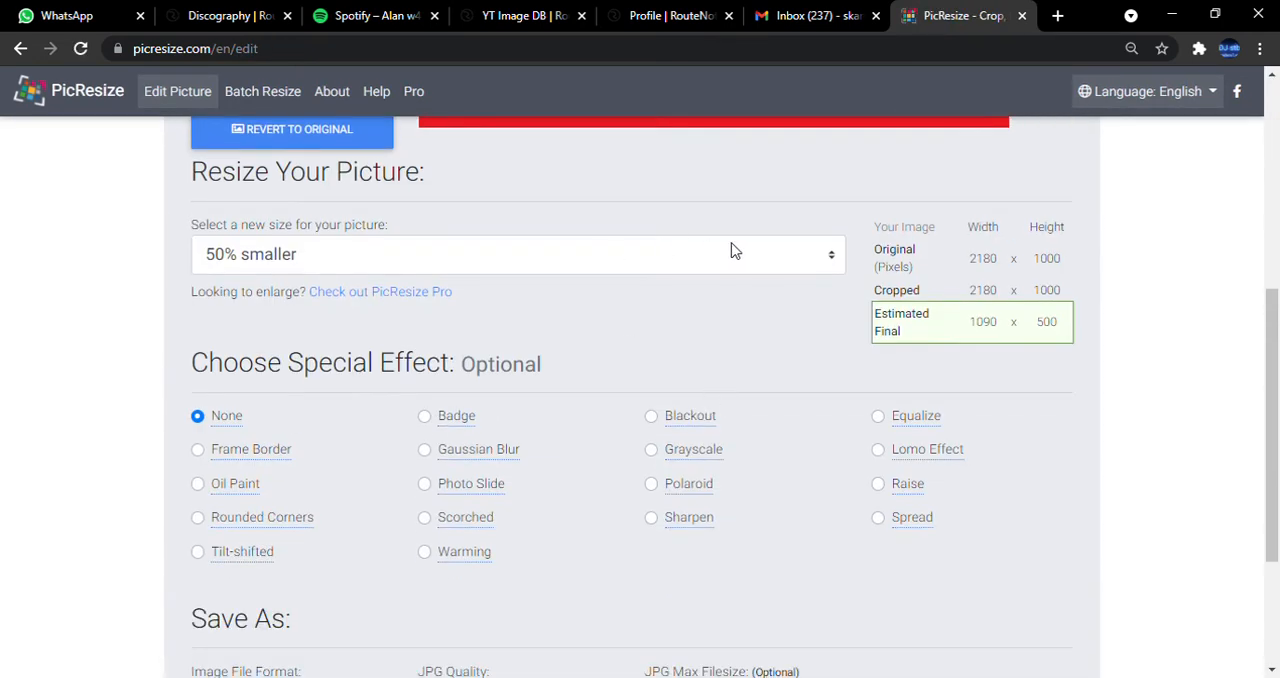
left_click(307, 423)
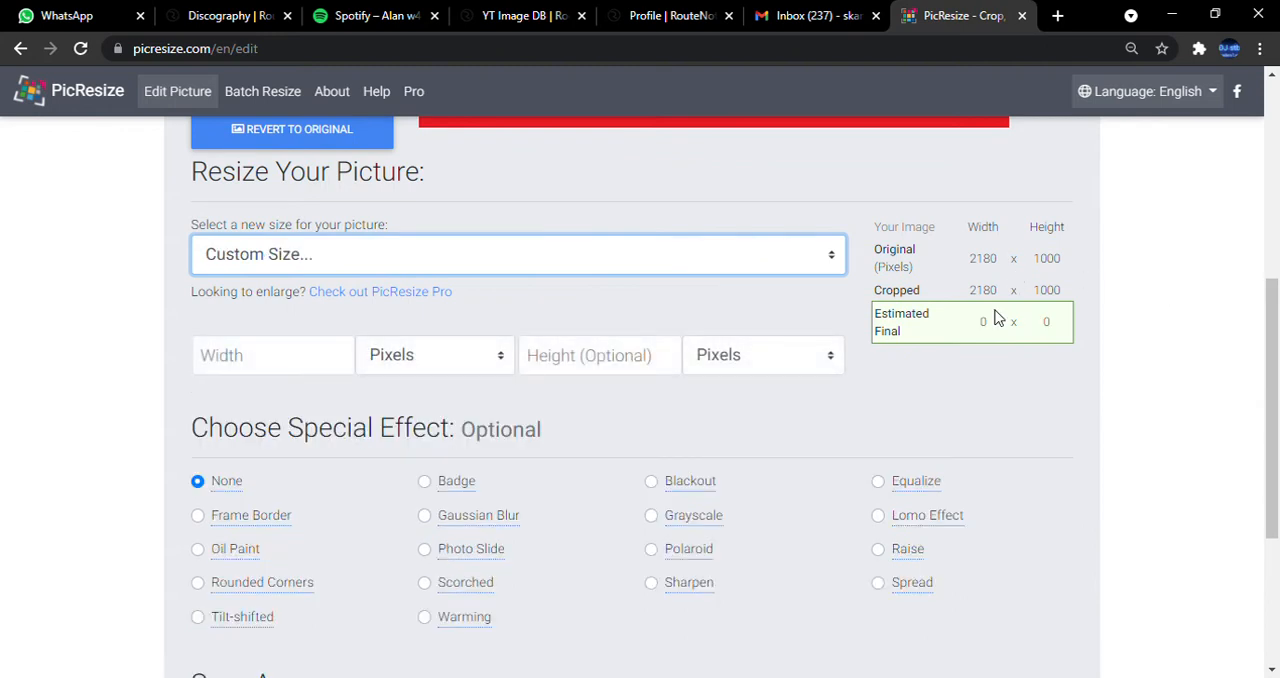
left_click(322, 367)
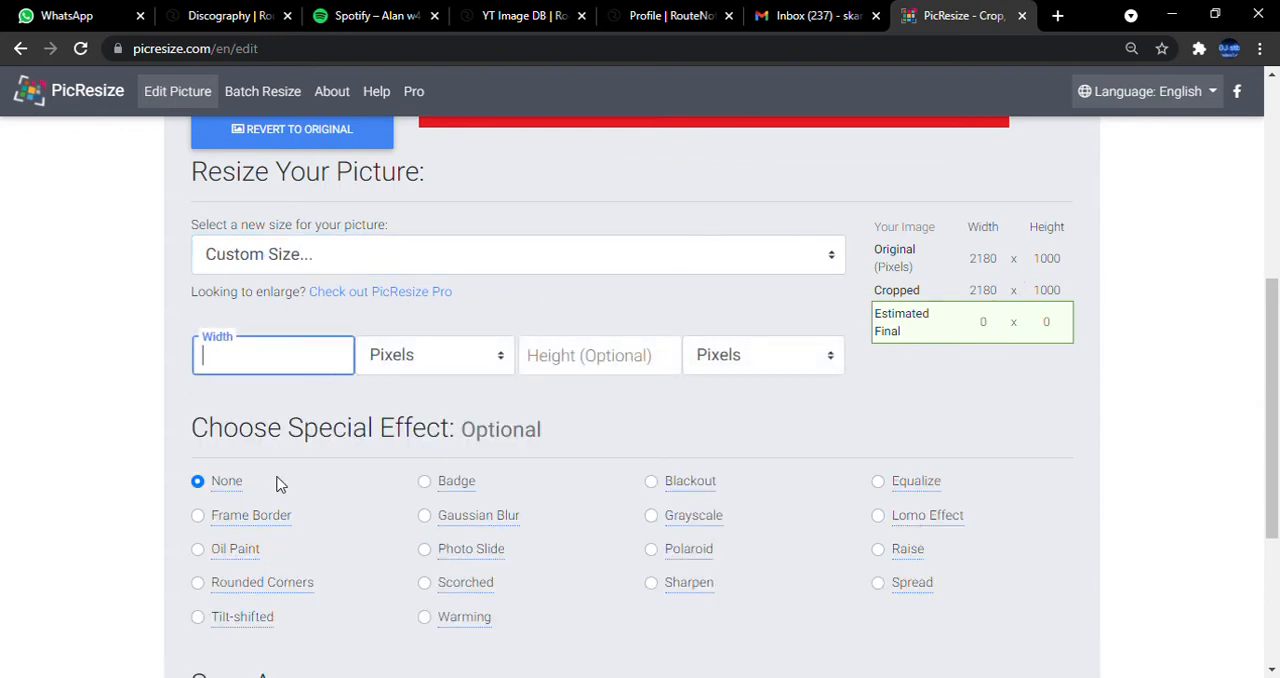
type("3000")
left_click(614, 363)
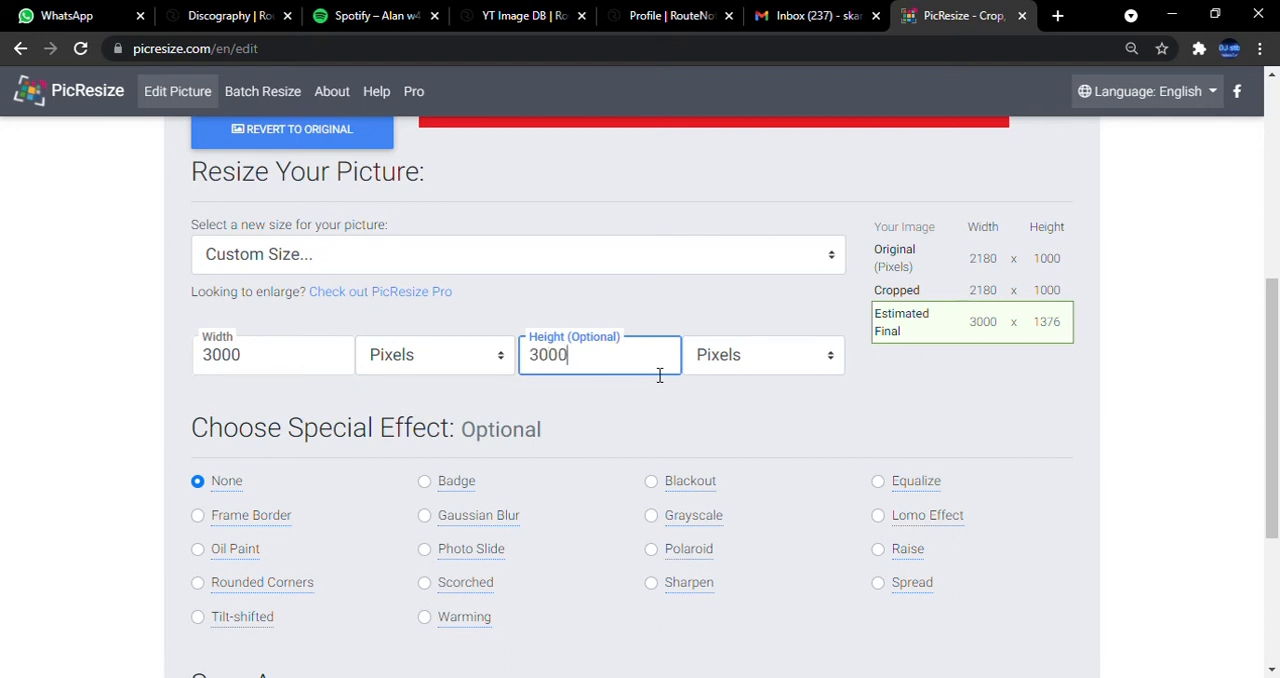
type("3000")
left_click(806, 437)
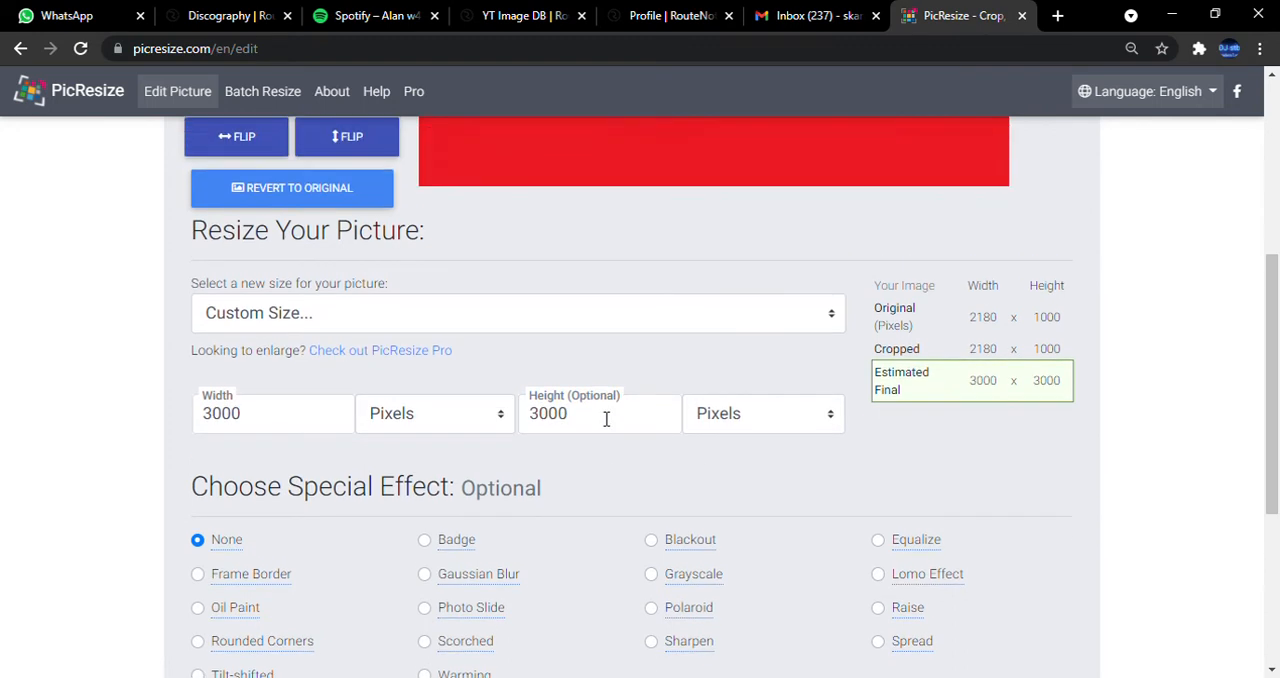
Change the JPG quality, try to resize the picture with these settings, and close PicResize.
scroll(600, 420, "down", 3)
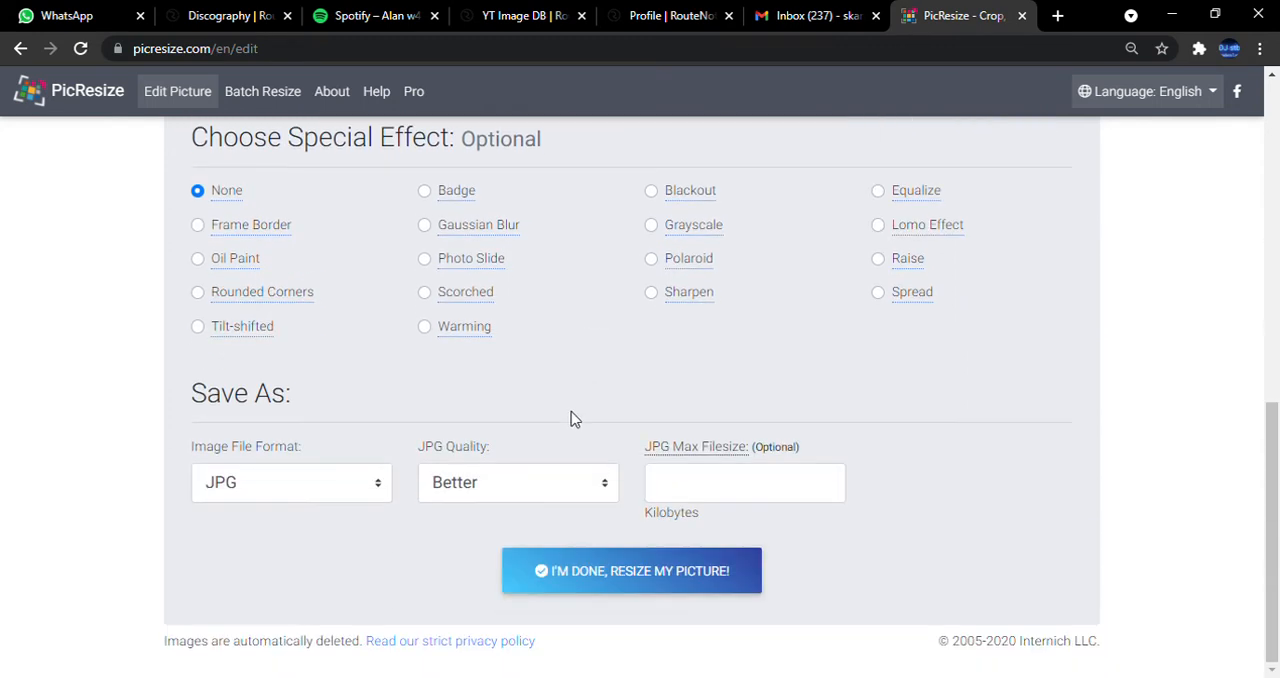
left_click(517, 482)
key("Down")
left_click(612, 580)
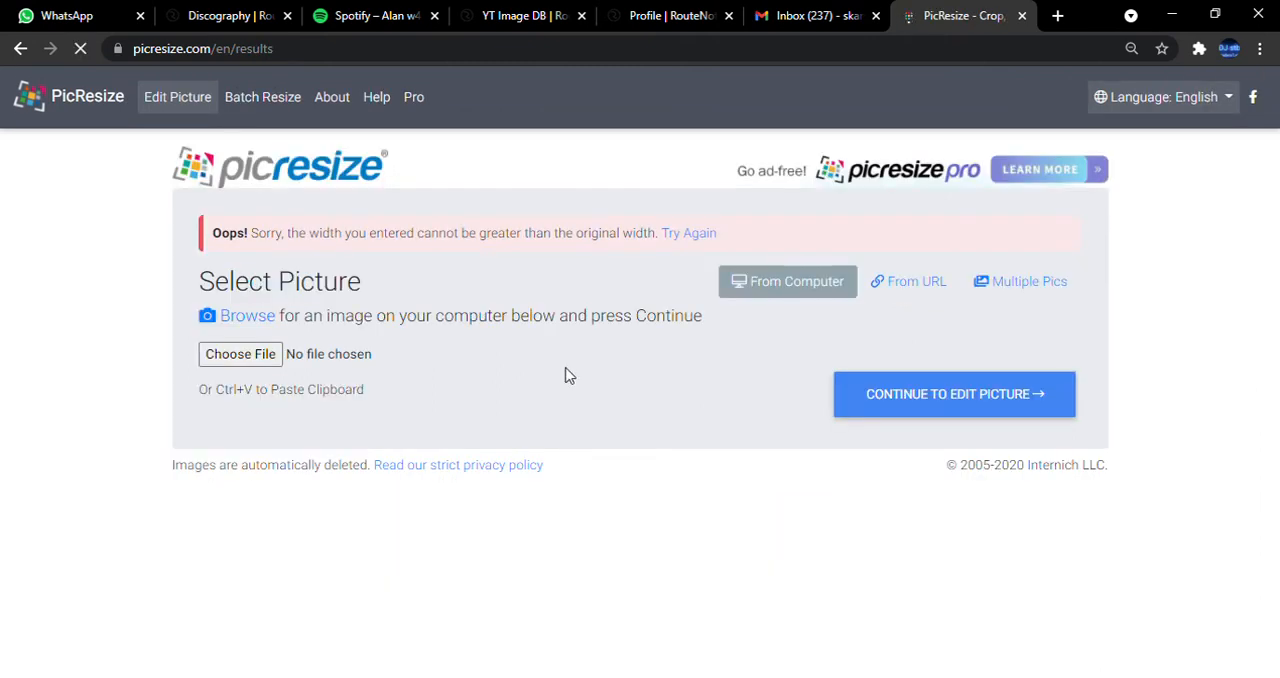
left_click(1022, 16)
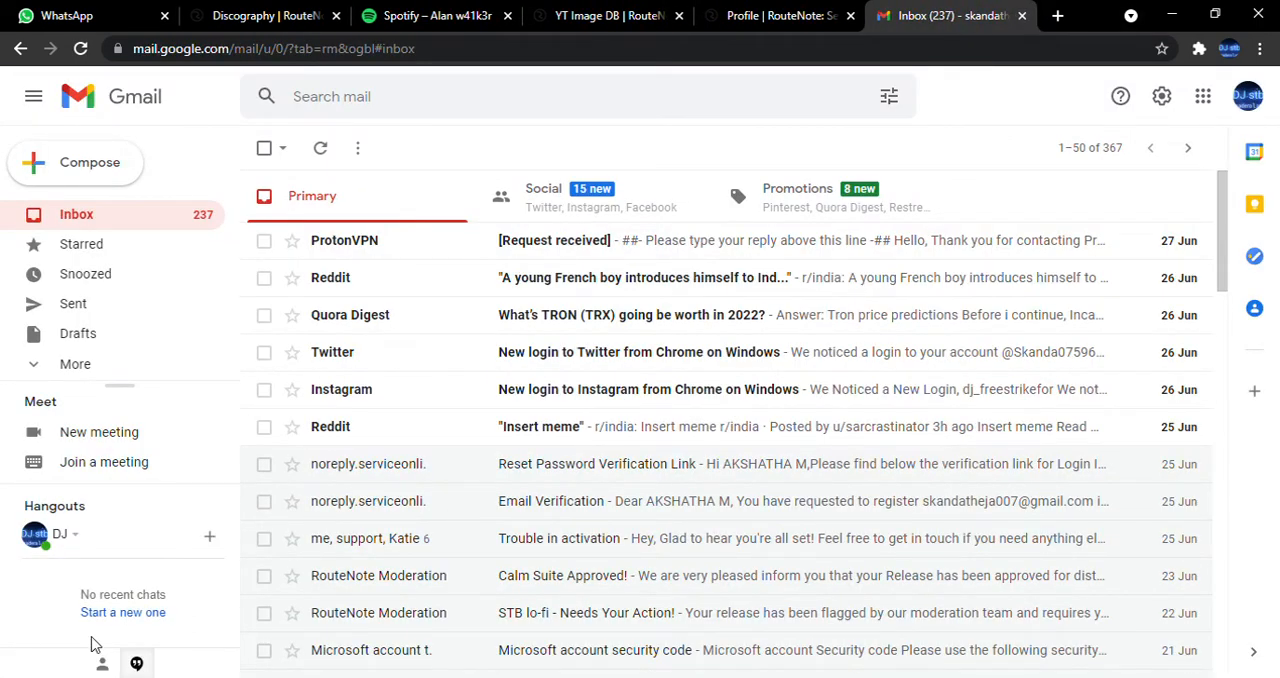
Look through the open RouteNote pages and return from the YT image database to the release's artwork upload page.
left_click(232, 13)
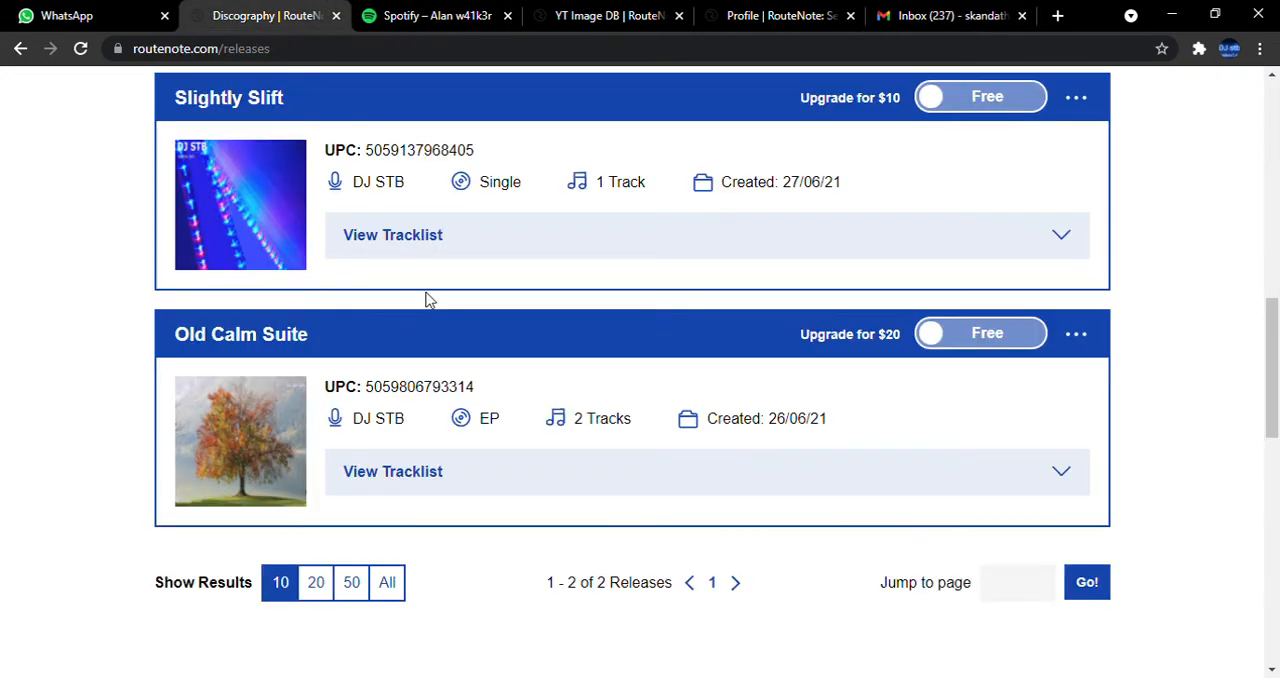
scroll(380, 251, "up", 9)
mouse_move(255, 133)
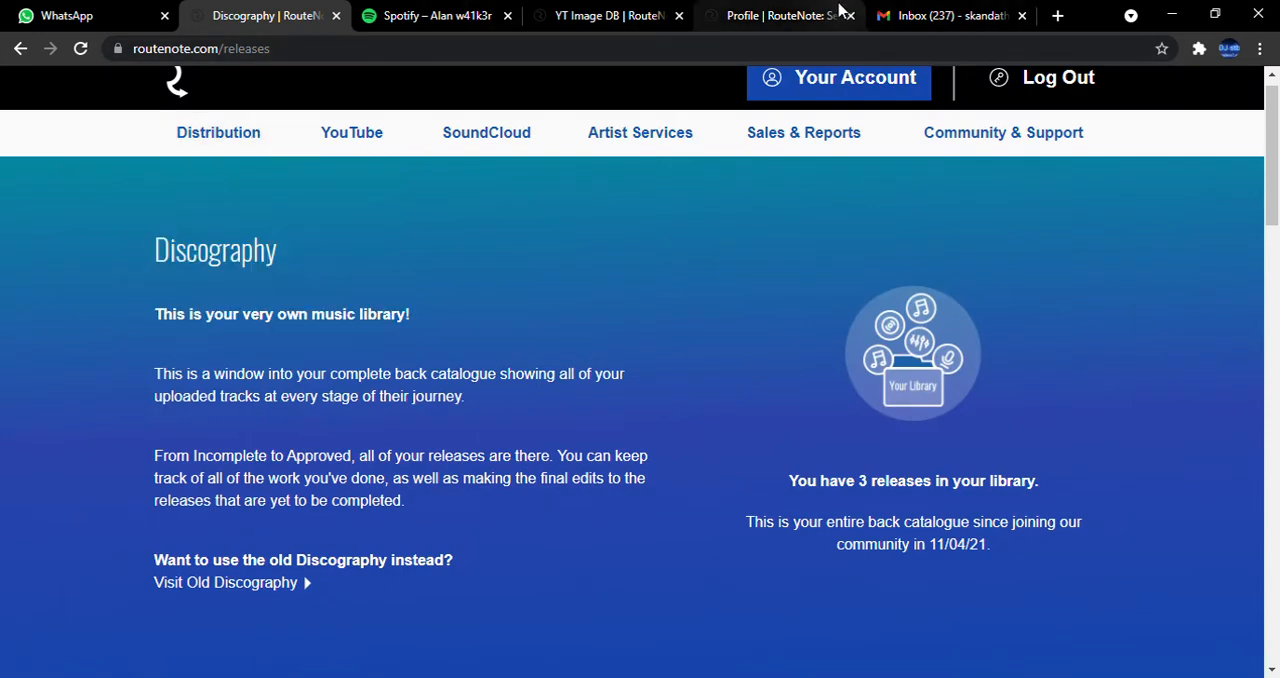
left_click(815, 15)
left_click(585, 12)
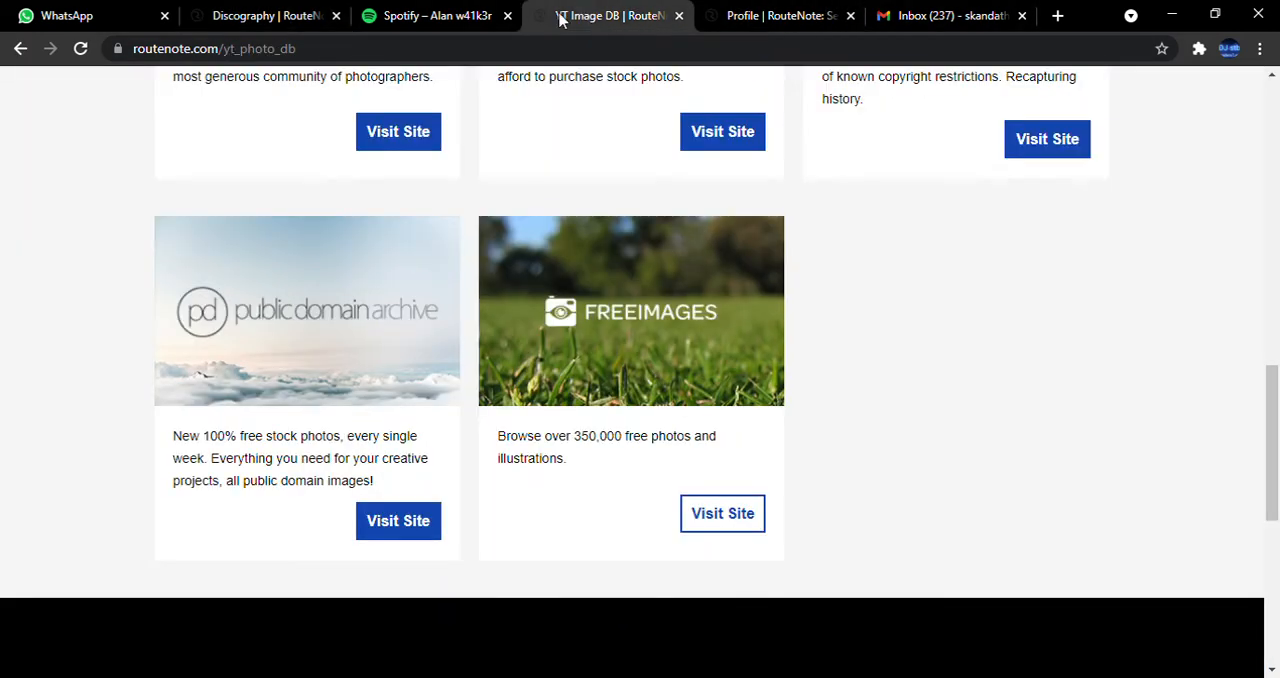
left_click(18, 48)
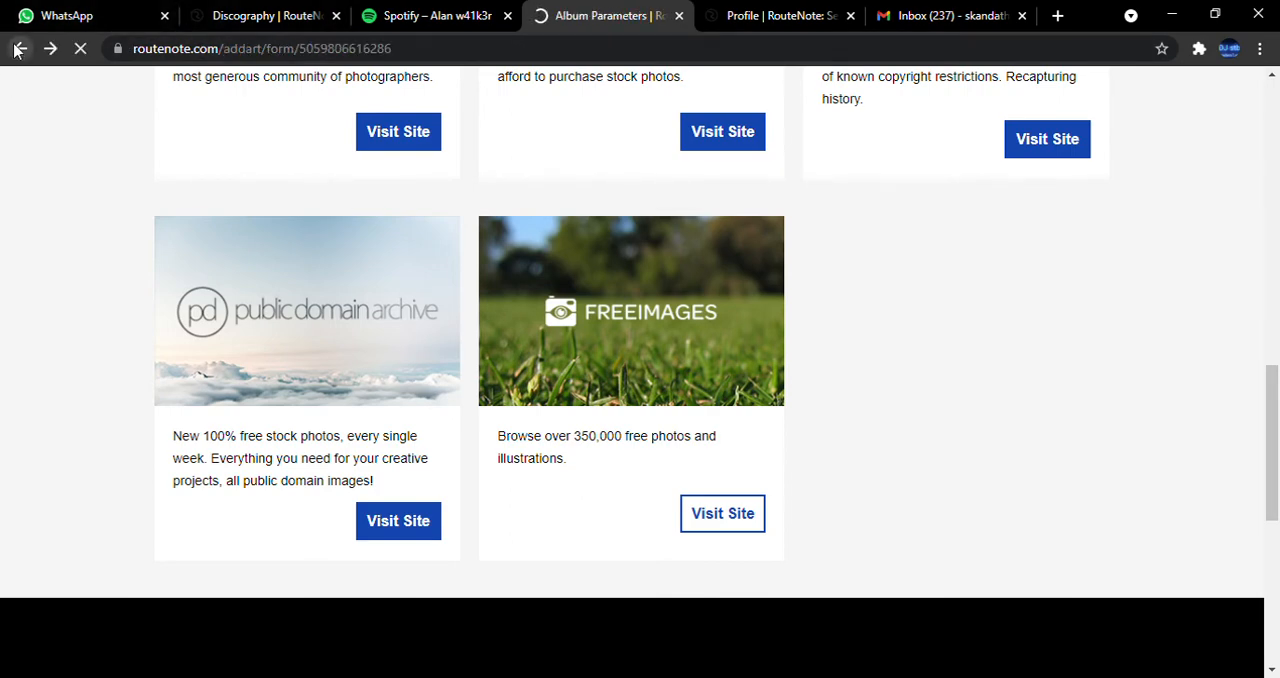
Review the album artwork requirements and style guidelines, and open the release's audio upload page.
scroll(191, 274, "up", 7)
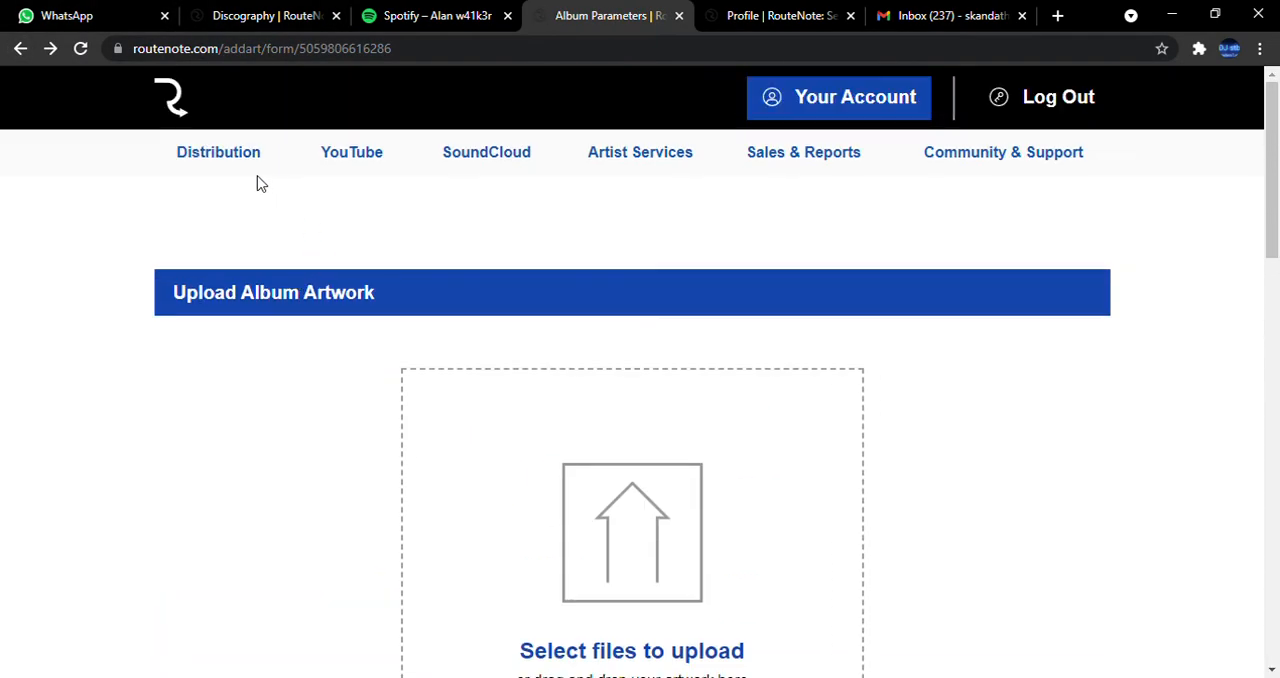
scroll(852, 555, "down", 3)
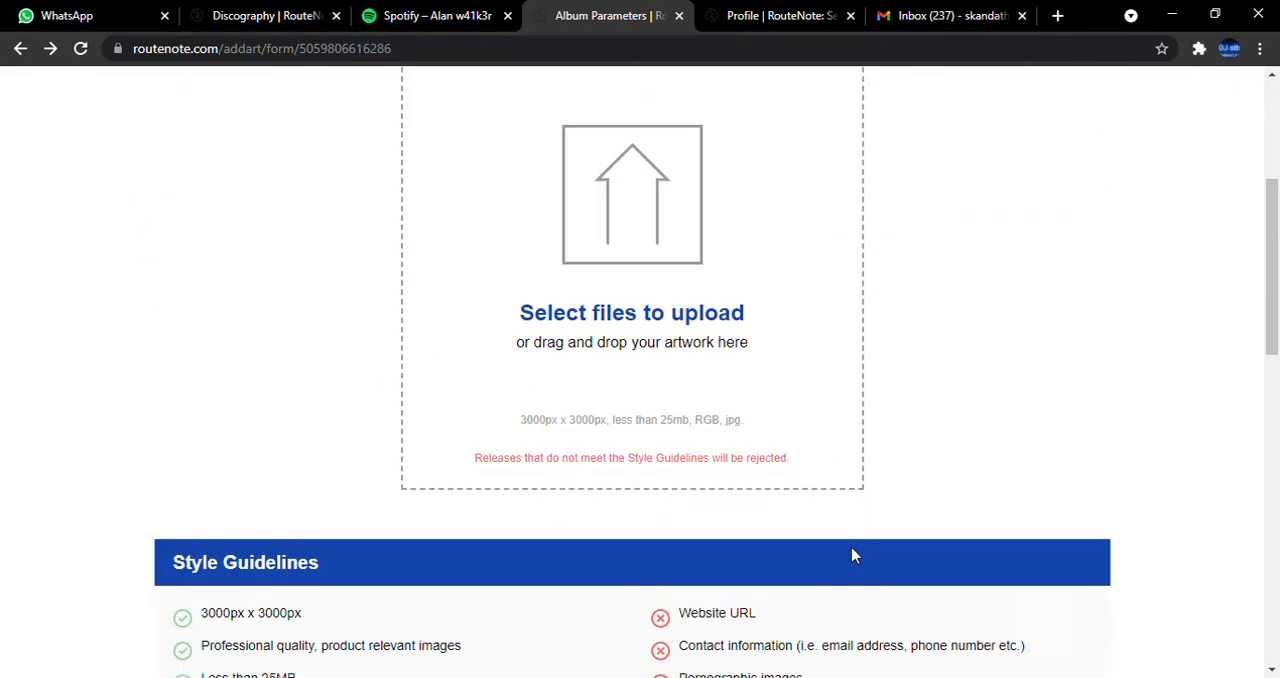
scroll(852, 555, "down", 5)
scroll(820, 534, "up", 8)
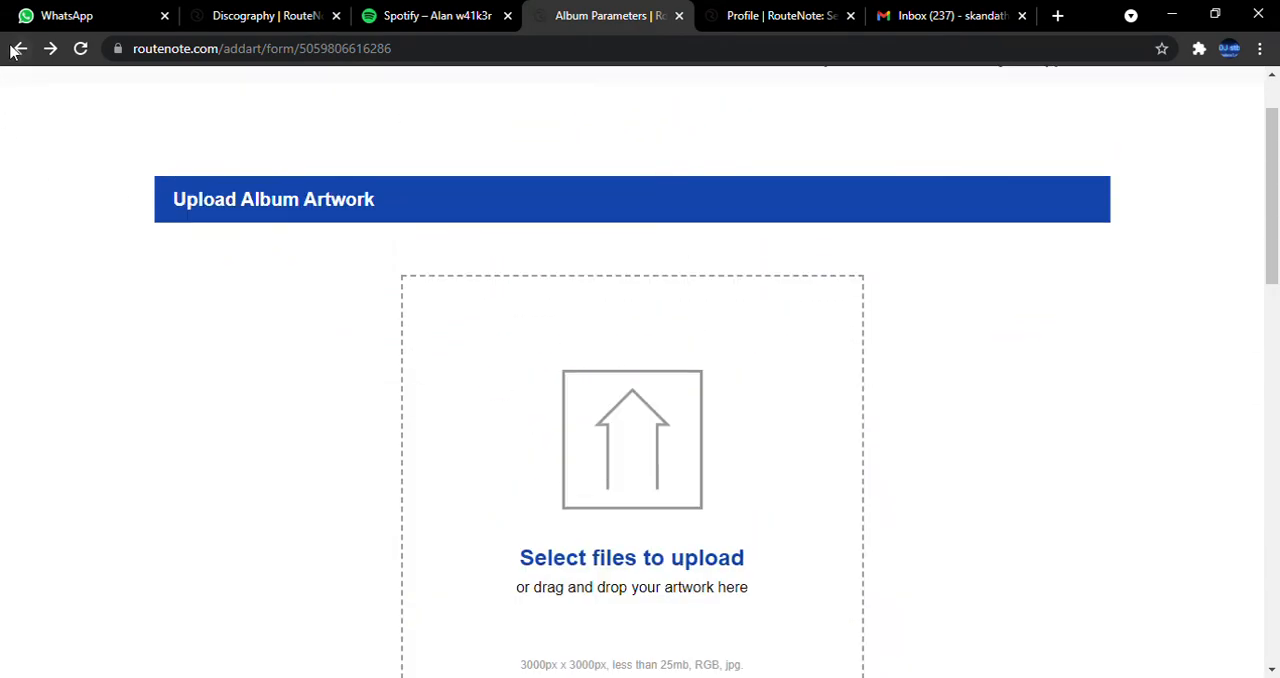
left_click(18, 49)
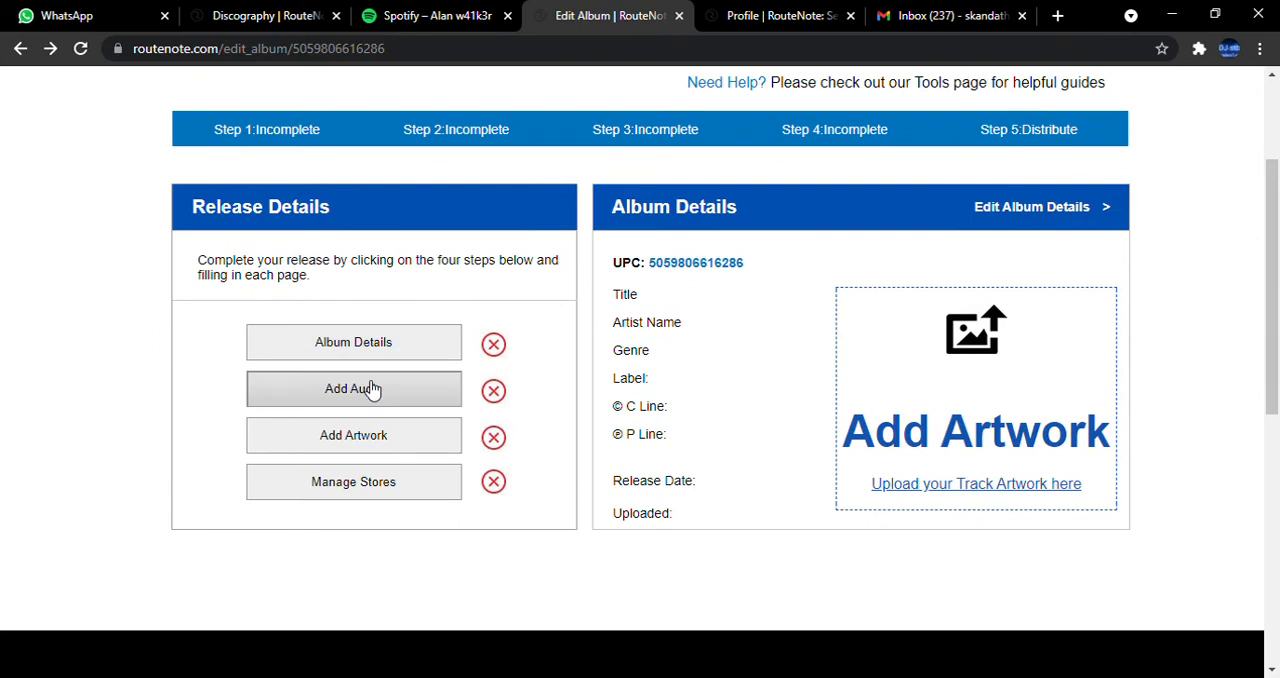
left_click(369, 388)
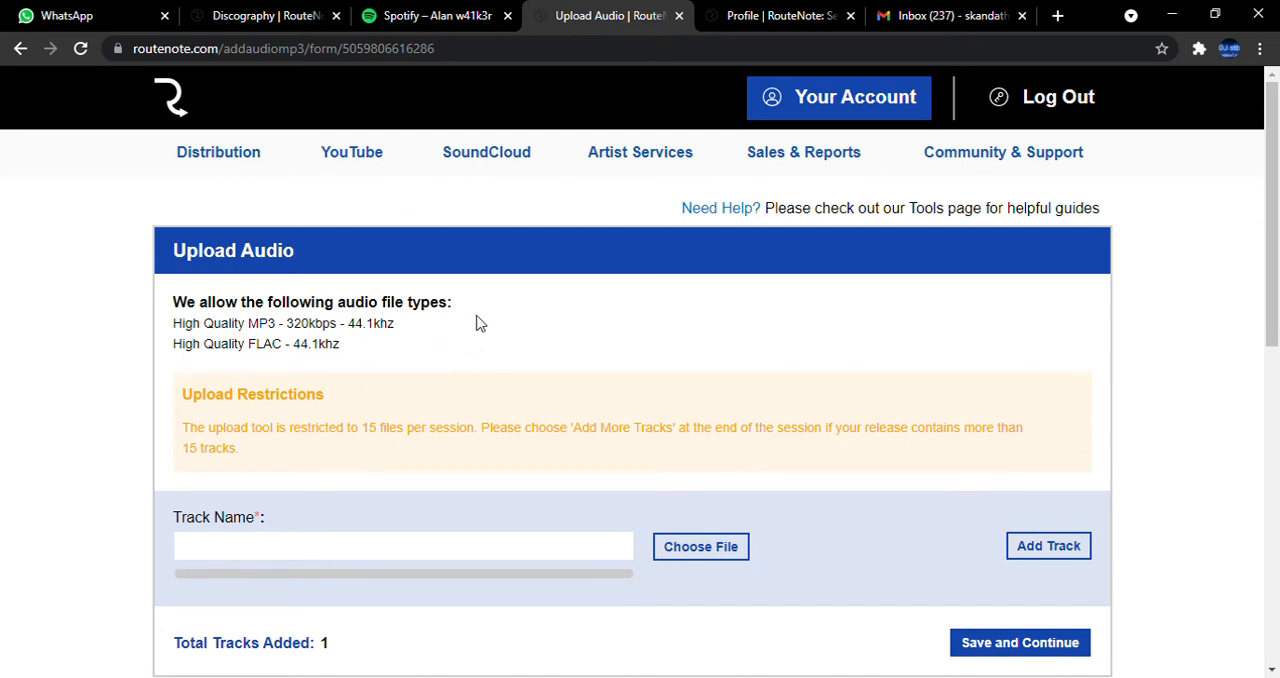
Search Google for "123apps" in a new browser tab and close the results.
left_click(1057, 15)
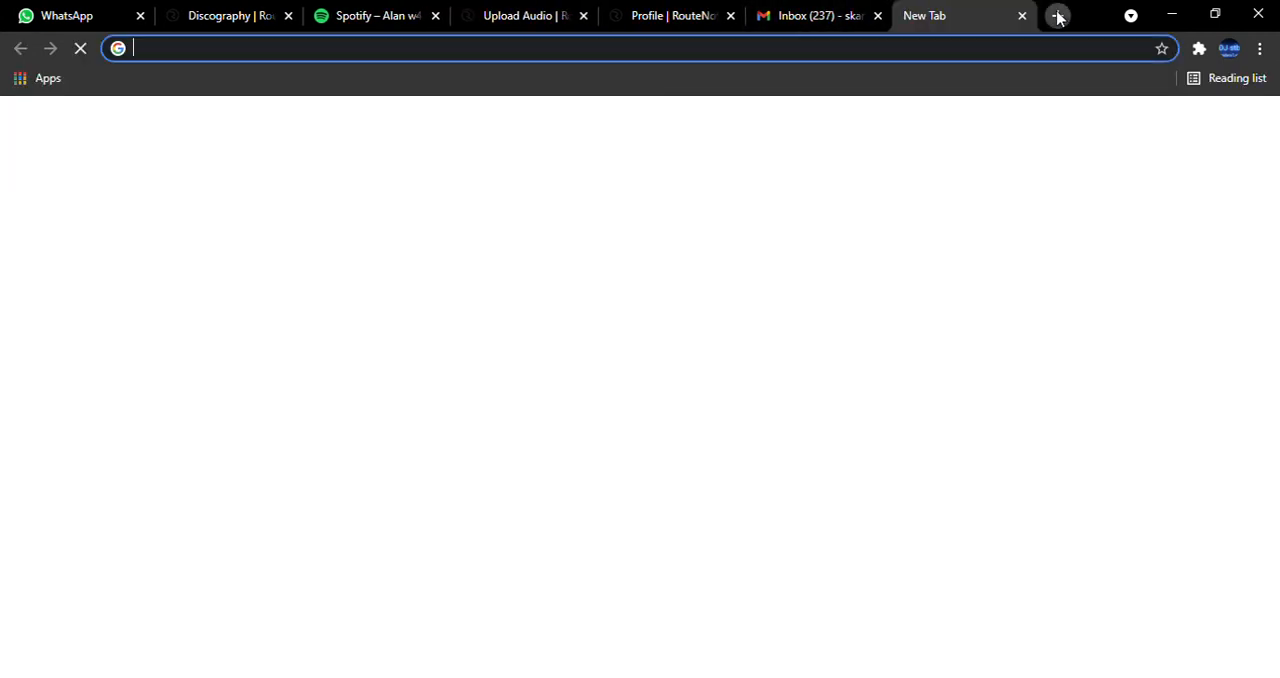
type("123")
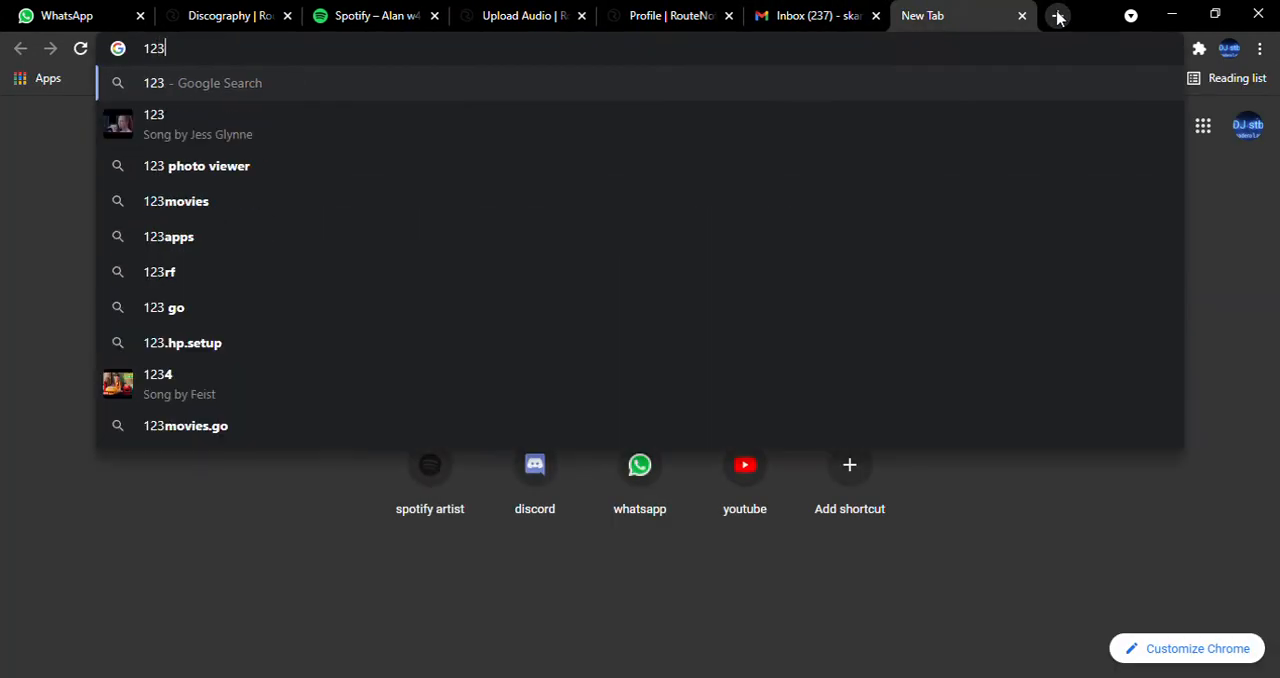
type("ao")
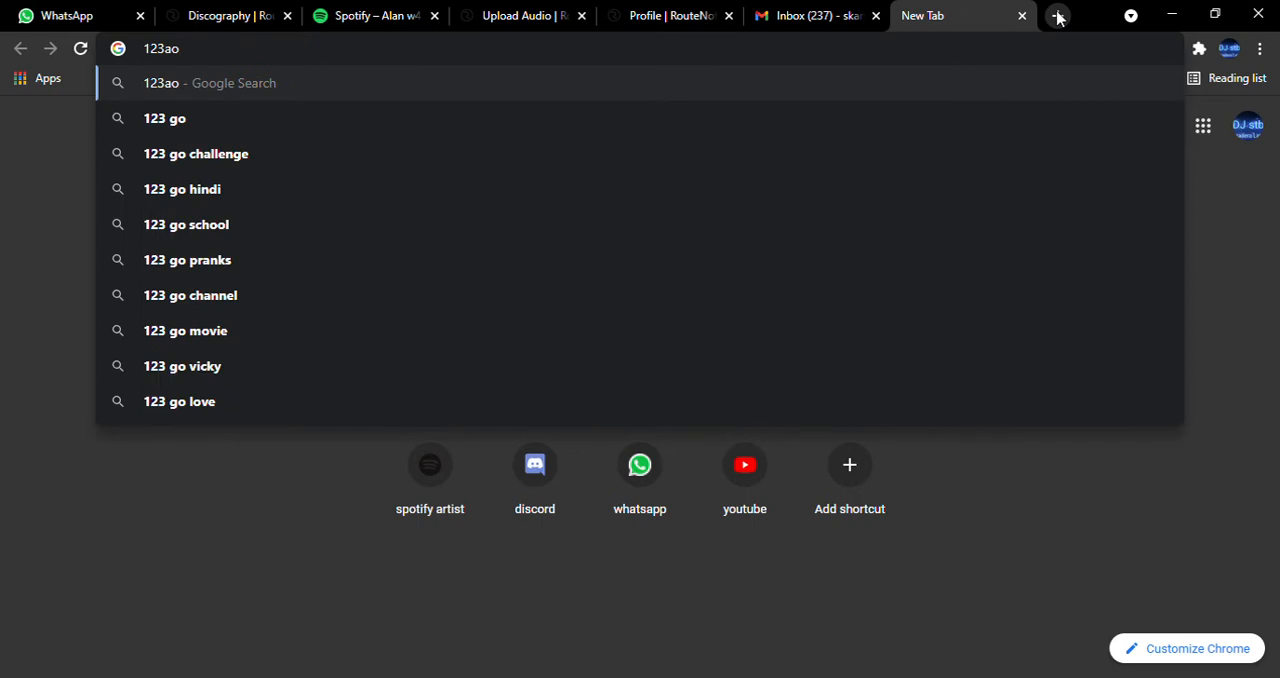
key("BackSpace")
type("pps")
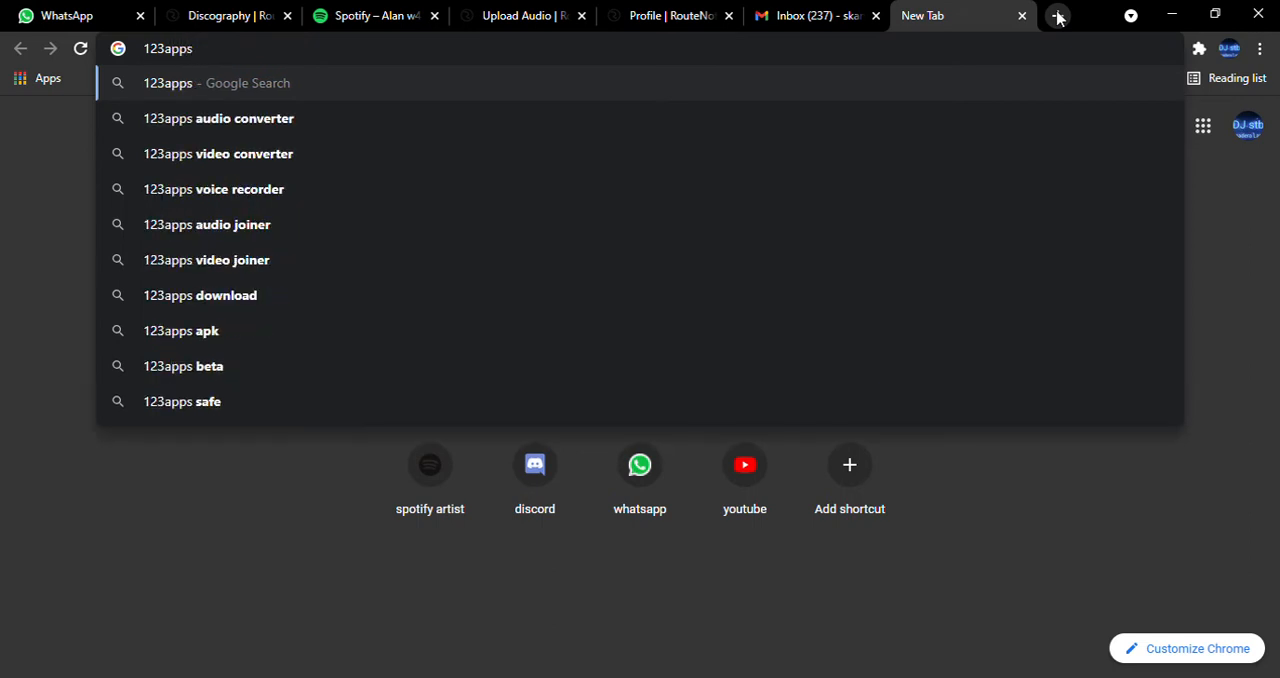
left_click(166, 97)
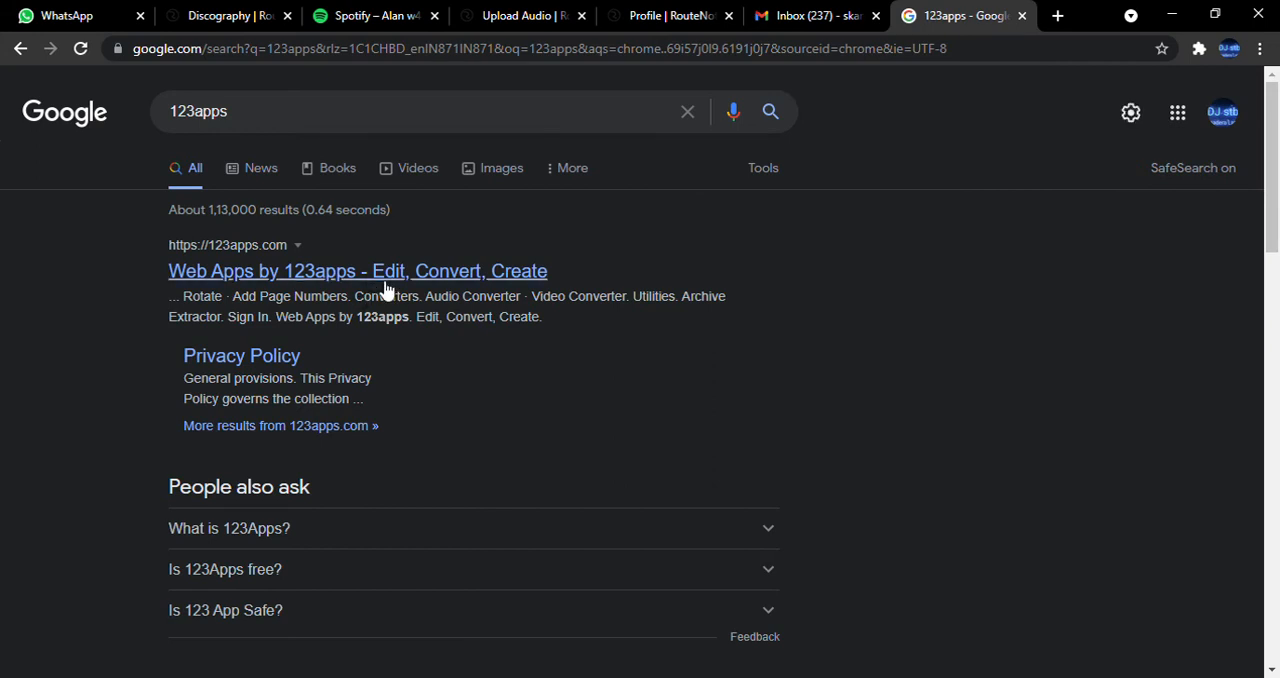
left_click(1021, 16)
Open the Online Audio Converter site in a new browser tab.
scroll(410, 371, "down", 3)
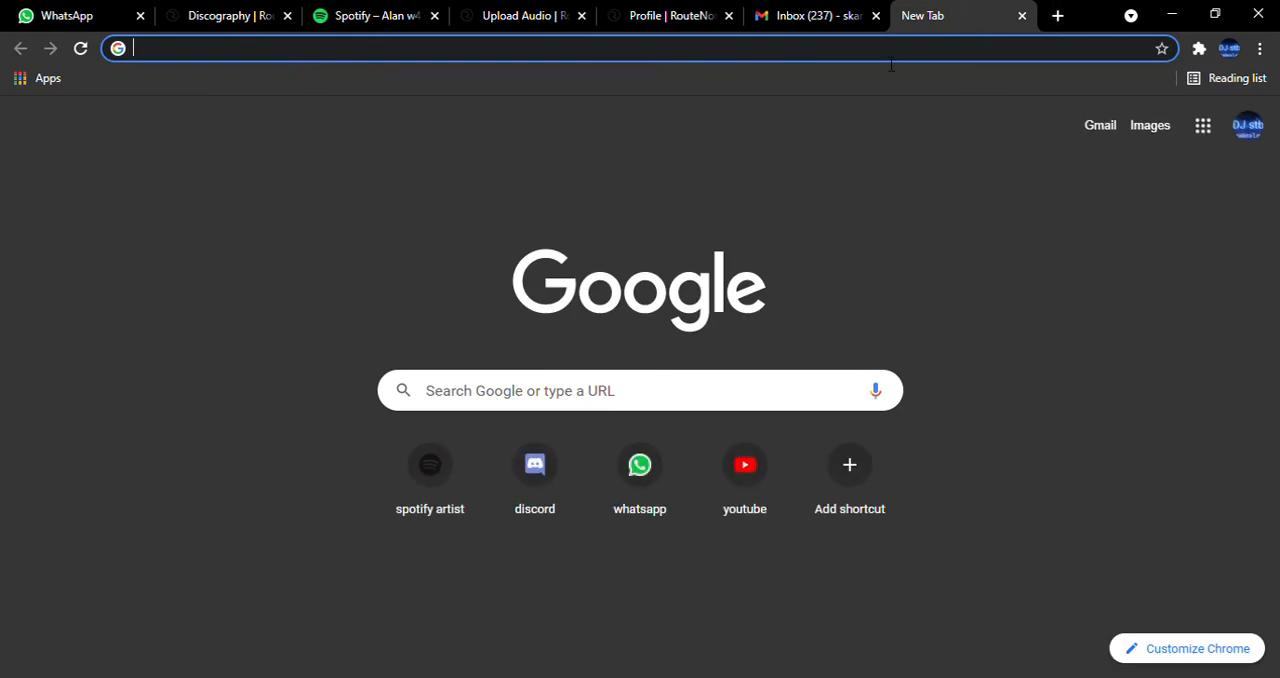
type("audio")
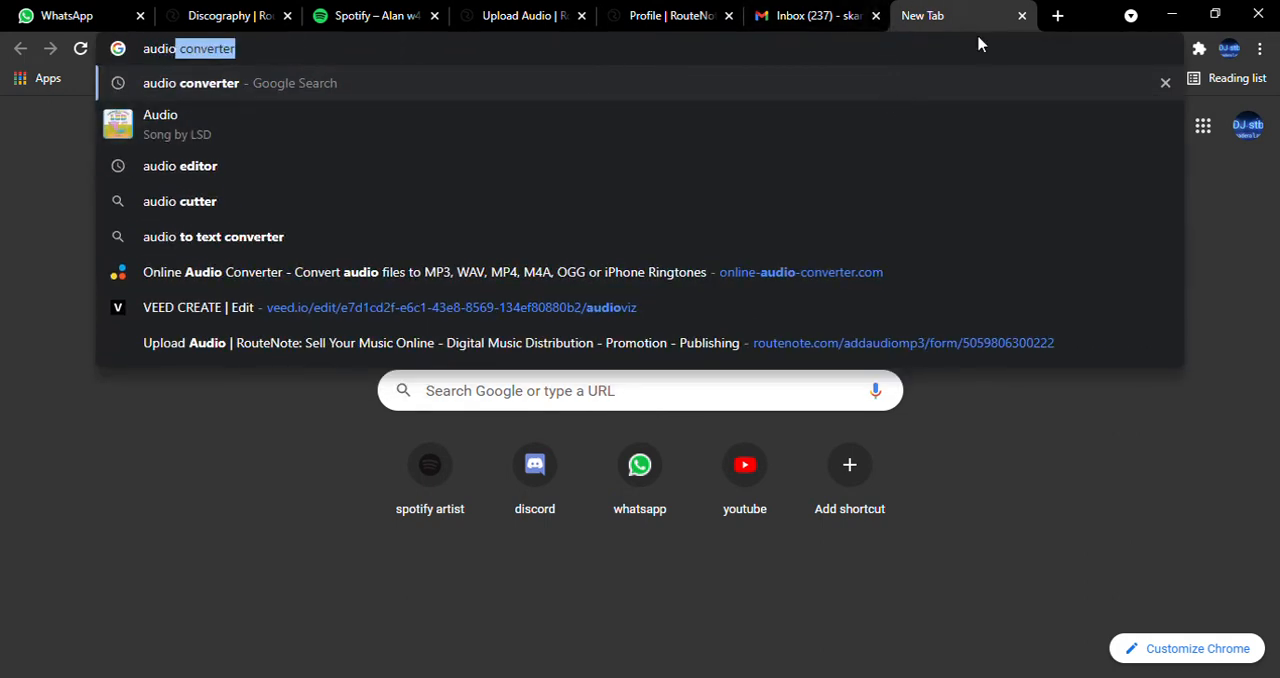
left_click(605, 274)
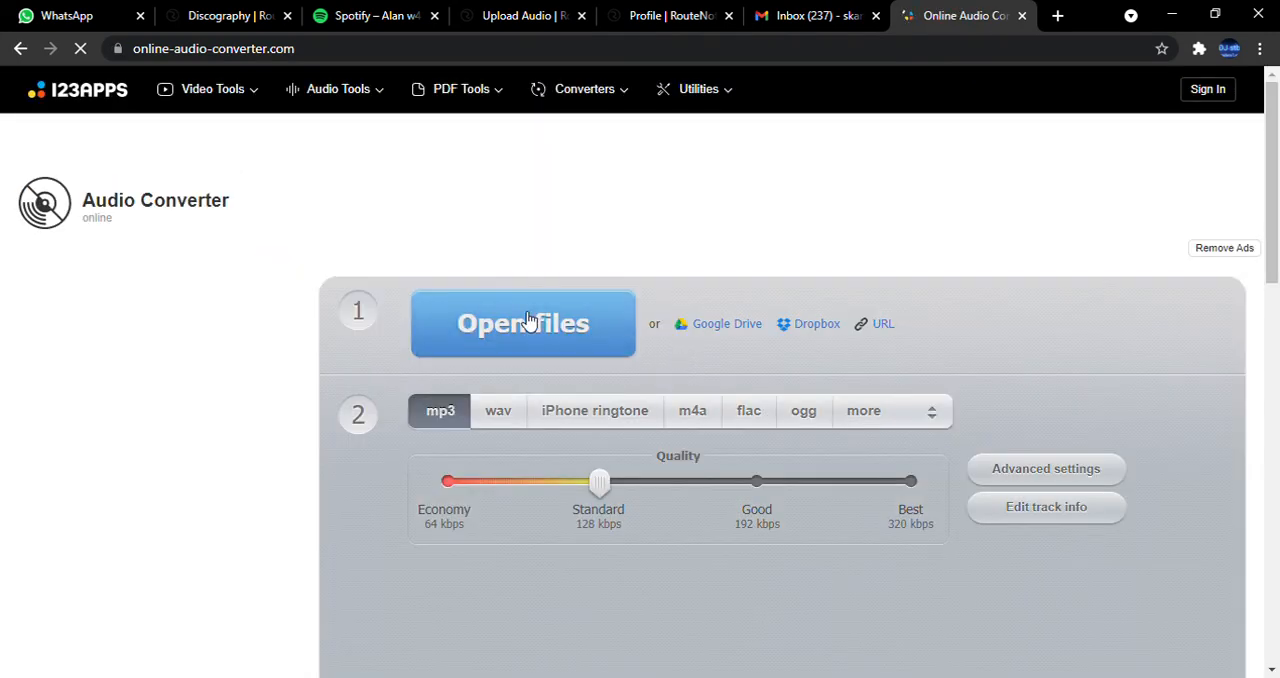
Set the MP3 quality to Best (320 kbps) and the constant bitrate in the advanced settings to 320 kbps.
scroll(574, 308, "down", 1)
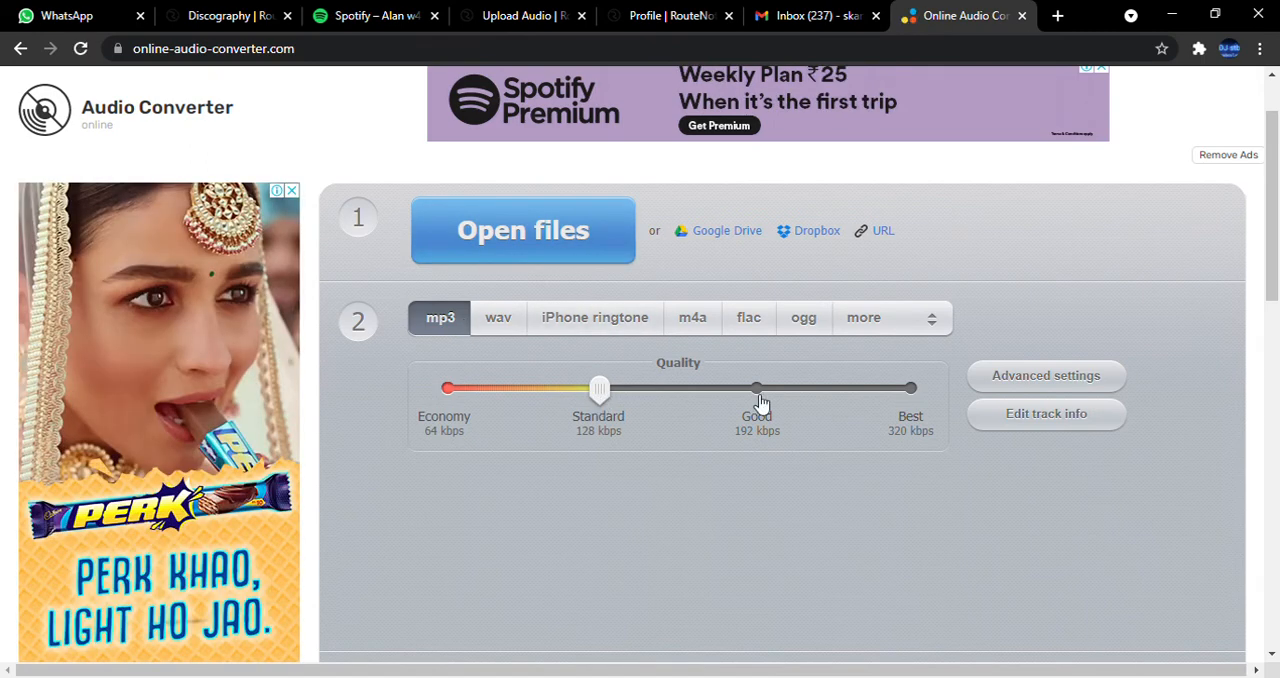
left_click(910, 388)
left_click(1026, 388)
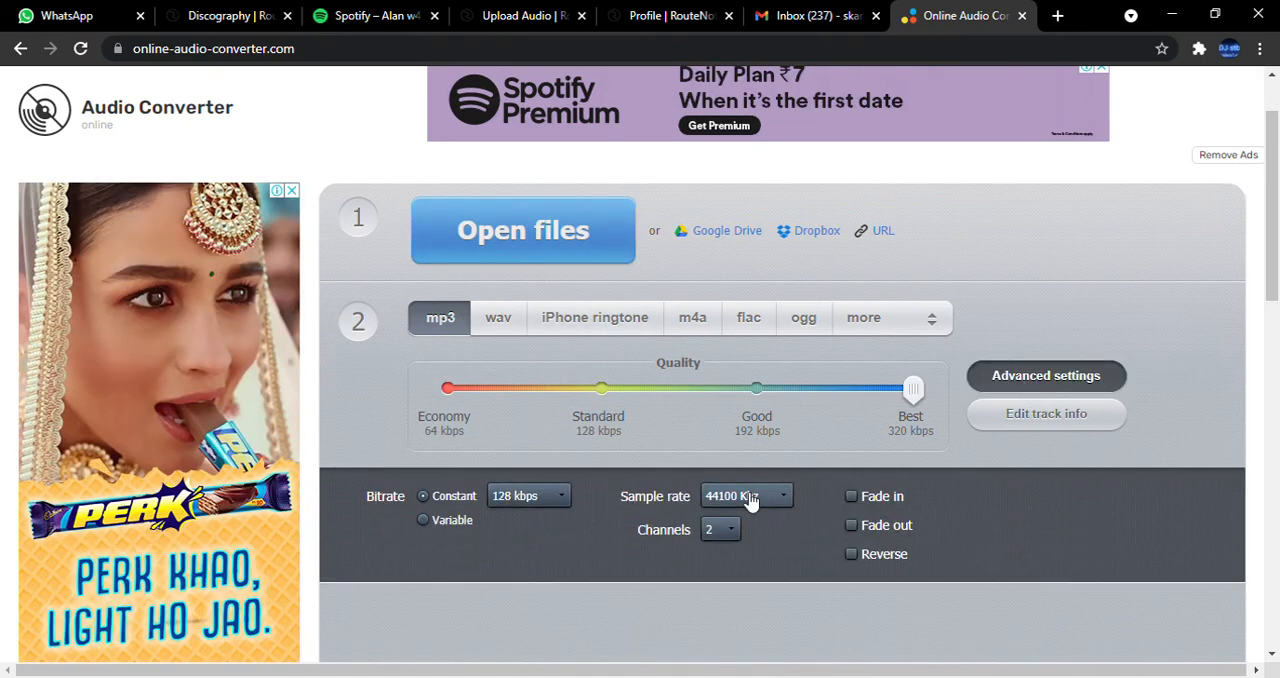
left_click(520, 496)
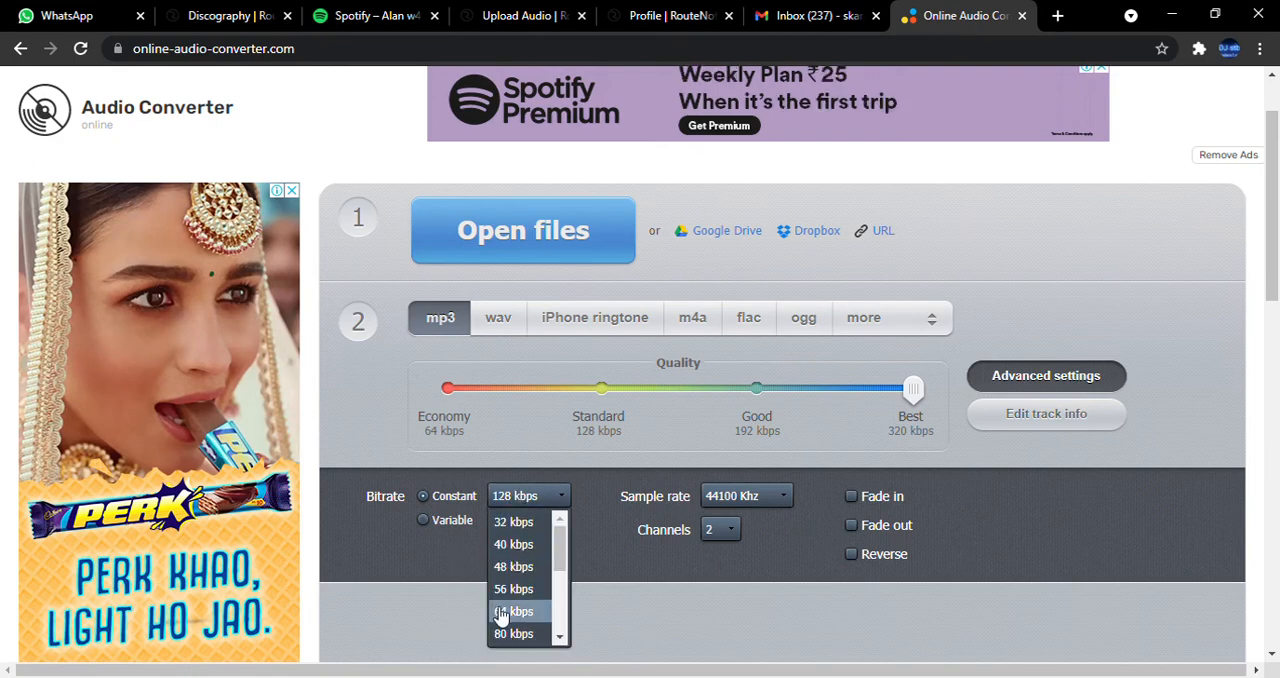
scroll(520, 600, "down", 5)
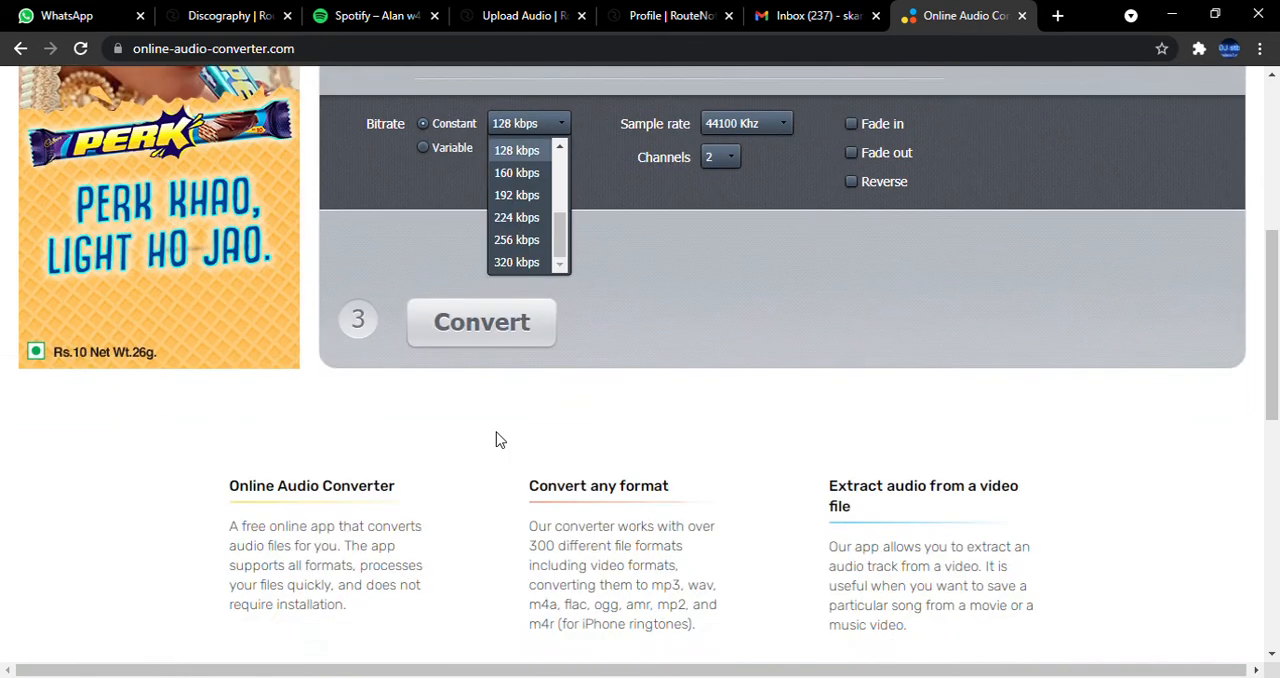
left_click(516, 262)
Review the converter's sample rate, channel and conversion options, and close the Online Audio Converter.
scroll(680, 340, "up", 3)
scroll(810, 395, "down", 1)
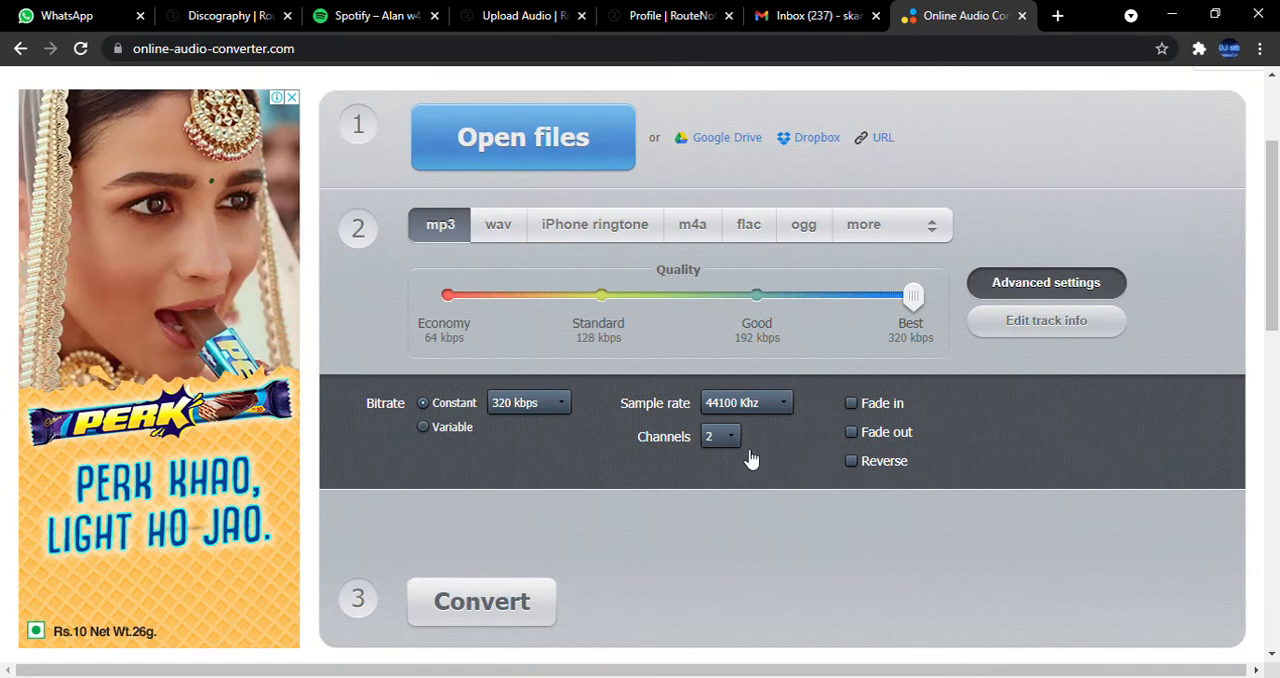
scroll(700, 450, "down", 2)
scroll(620, 420, "up", 5)
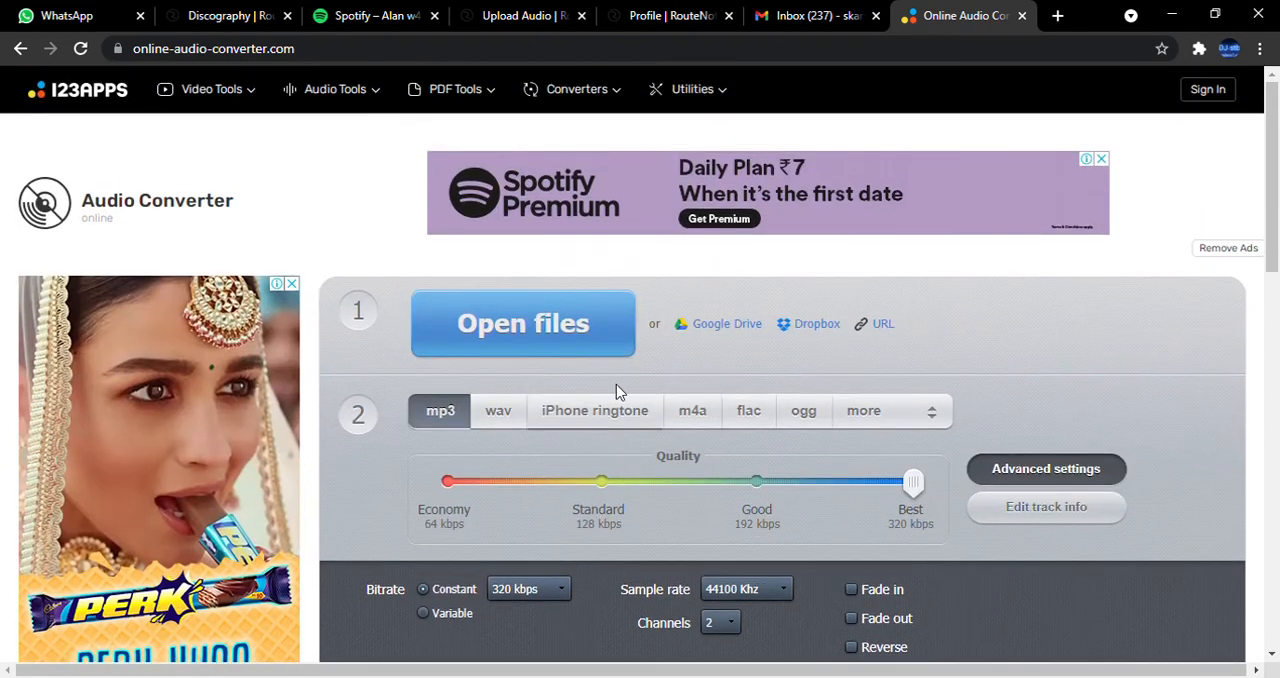
left_click(1021, 15)
Examine the Upload Audio form's file types and track fields, and return to the release overview.
scroll(786, 214, "up", 3)
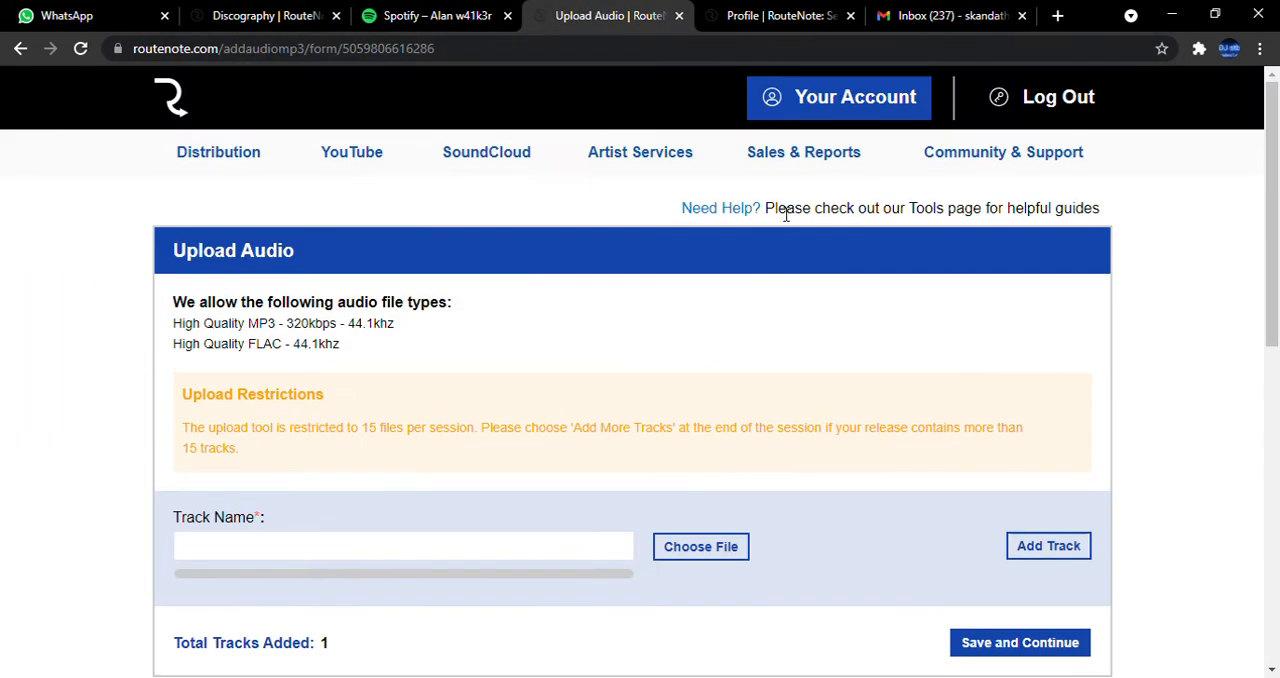
scroll(690, 440, "down", 3)
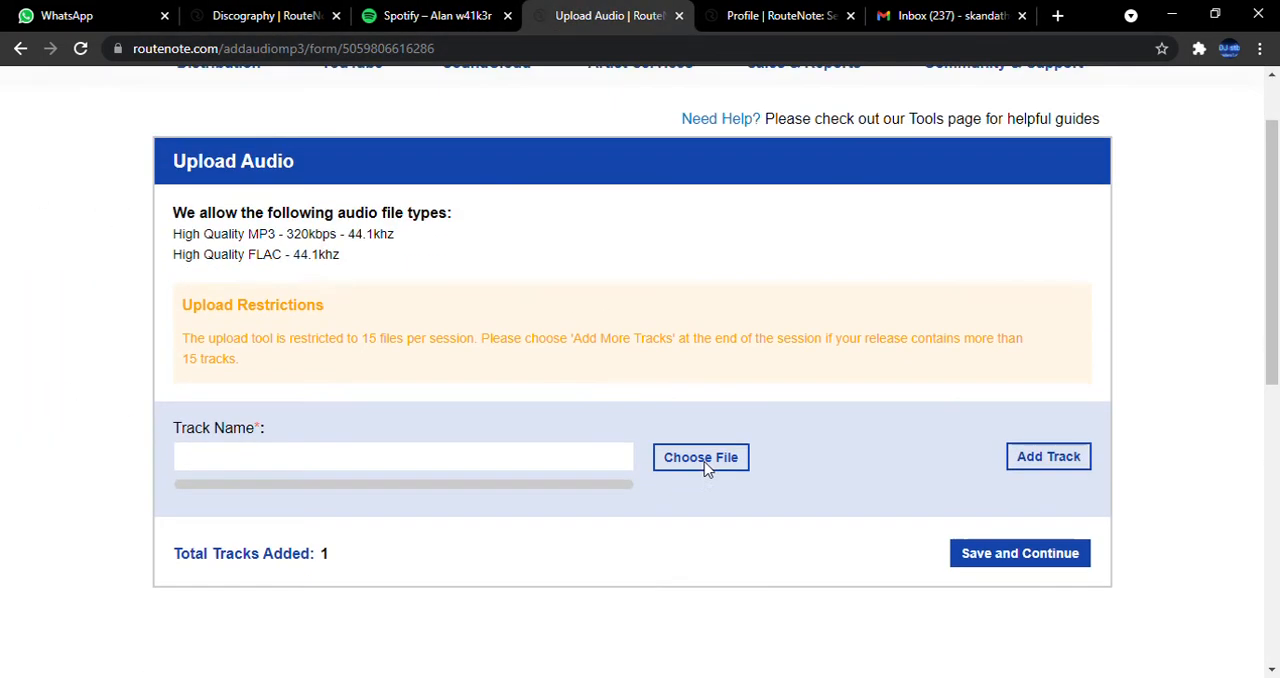
scroll(671, 451, "up", 3)
left_click(23, 49)
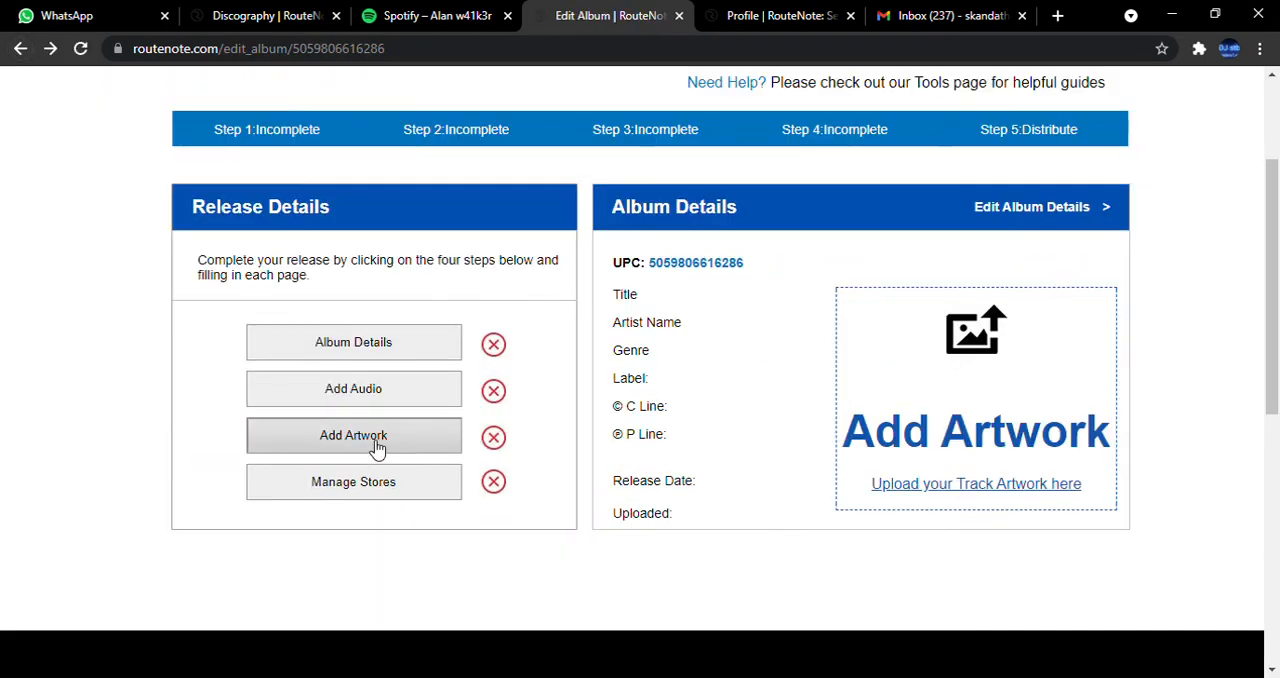
Check the album artwork upload page, and open the release's Manage Stores page.
left_click(372, 456)
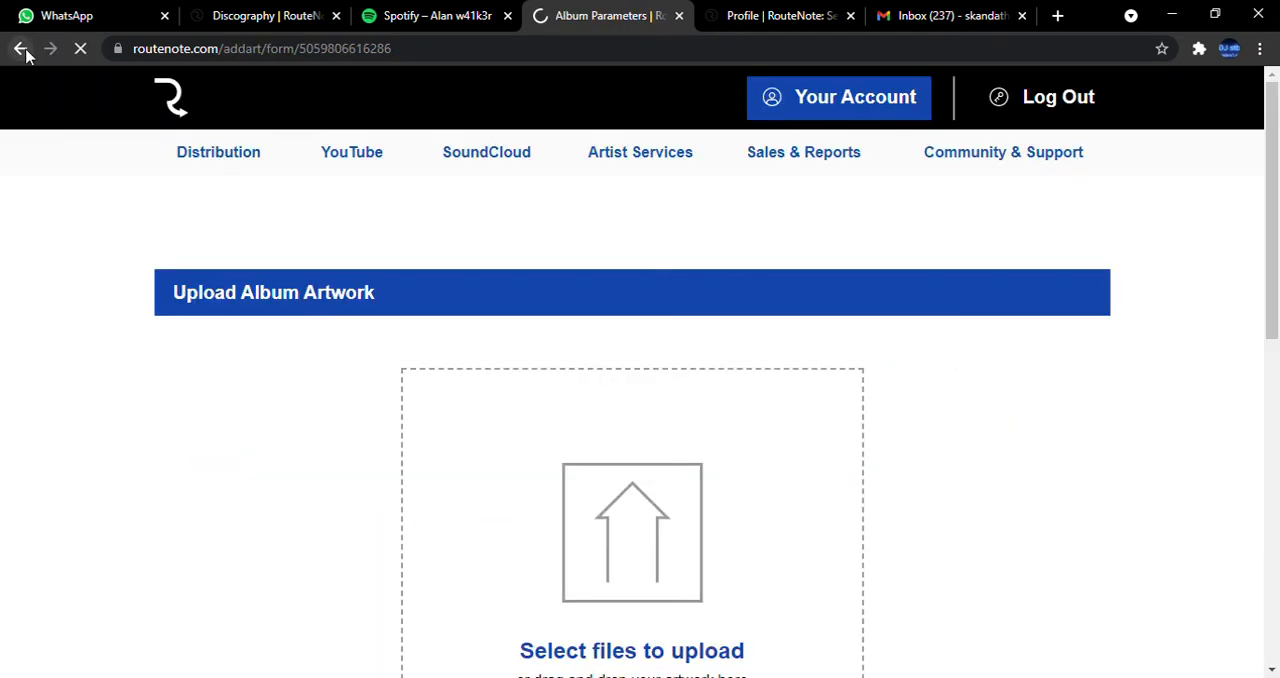
left_click(22, 49)
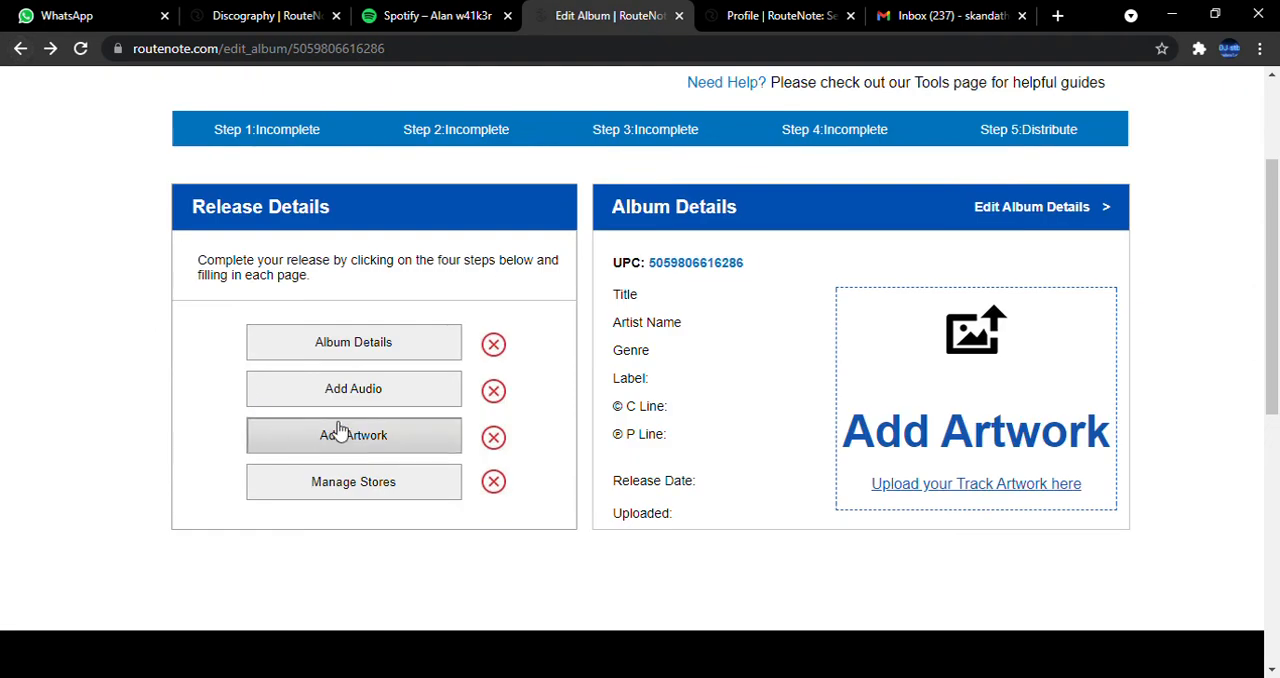
left_click(380, 498)
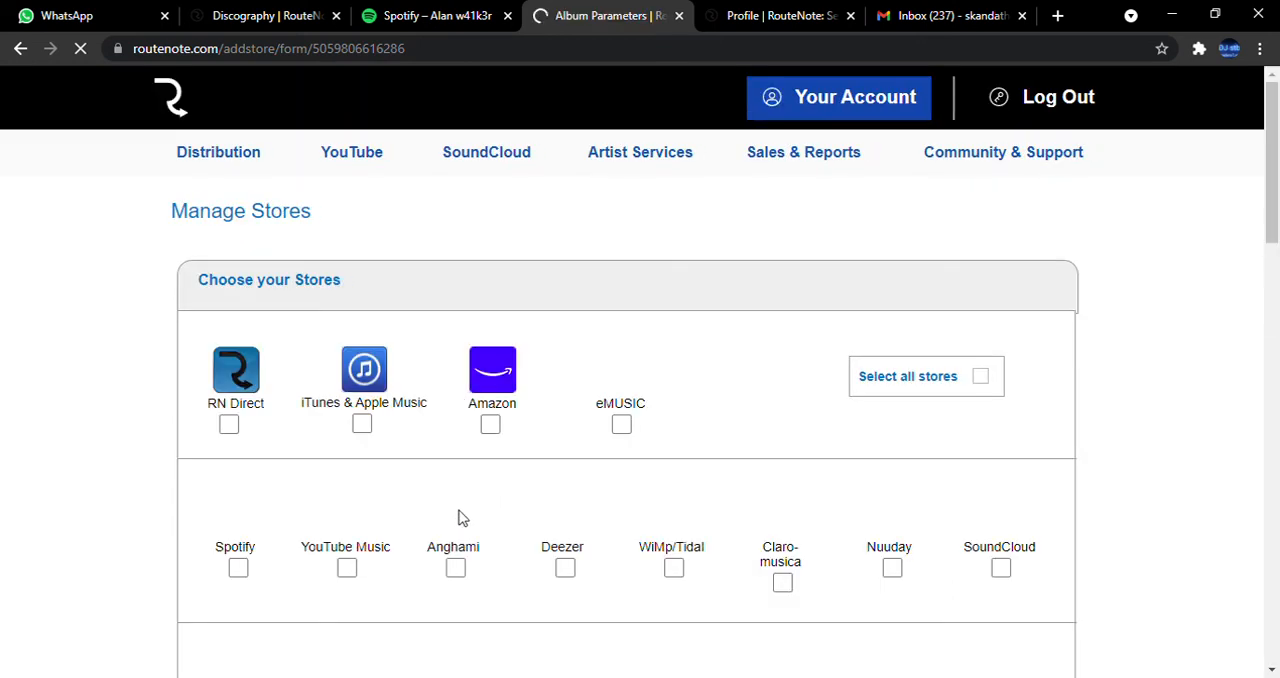
scroll(460, 517, "down", 3)
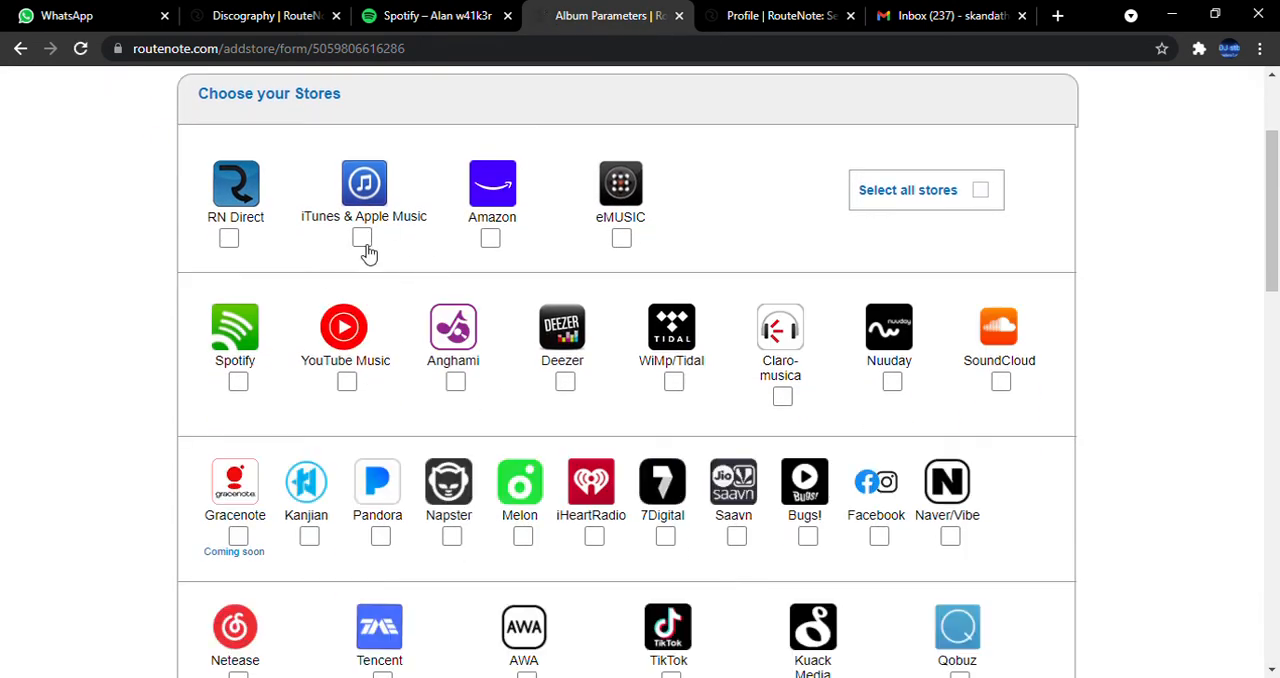
Select iTunes & Apple Music, Amazon, YouTube Music, Spotify, Deezer and SoundCloud as stores for the release.
left_click(363, 240)
left_click(490, 242)
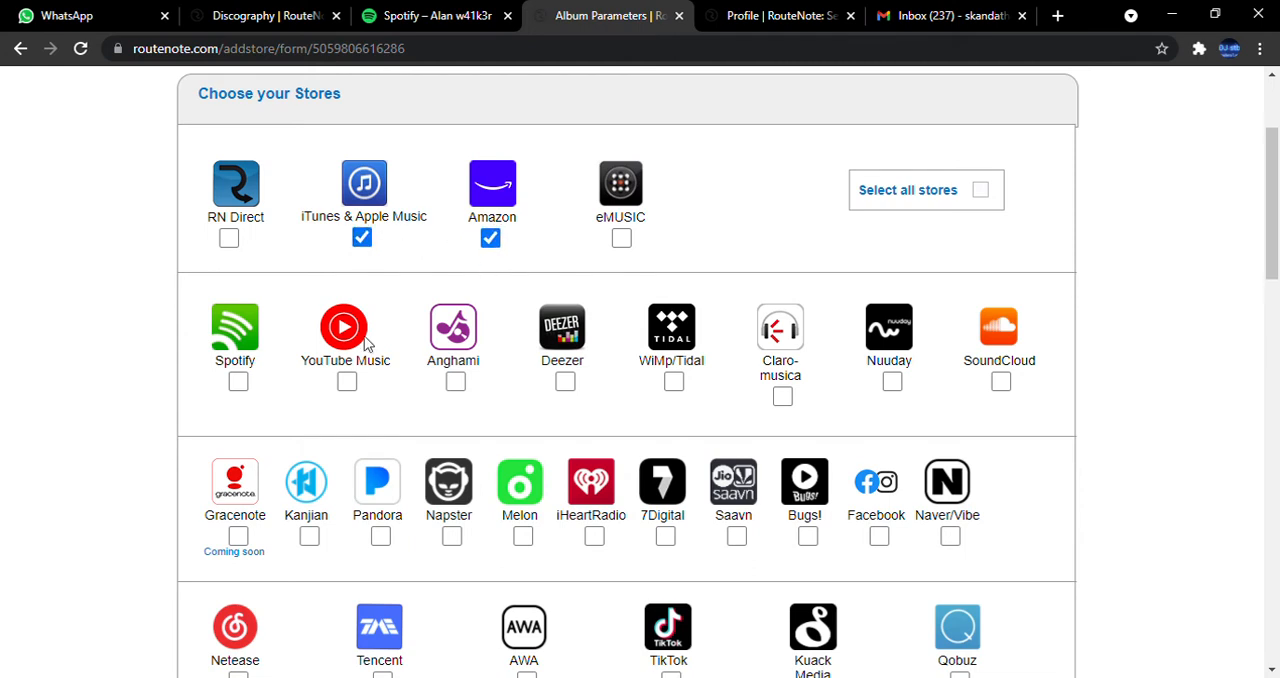
left_click(347, 384)
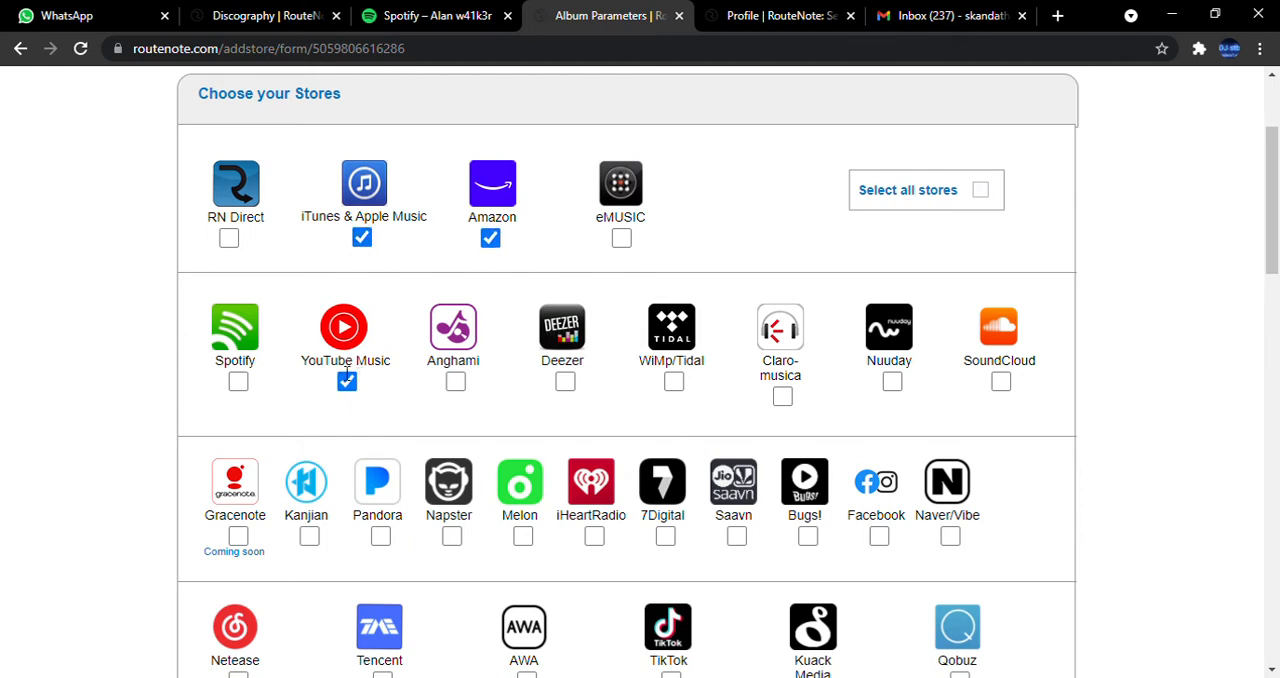
left_click(238, 384)
left_click(565, 382)
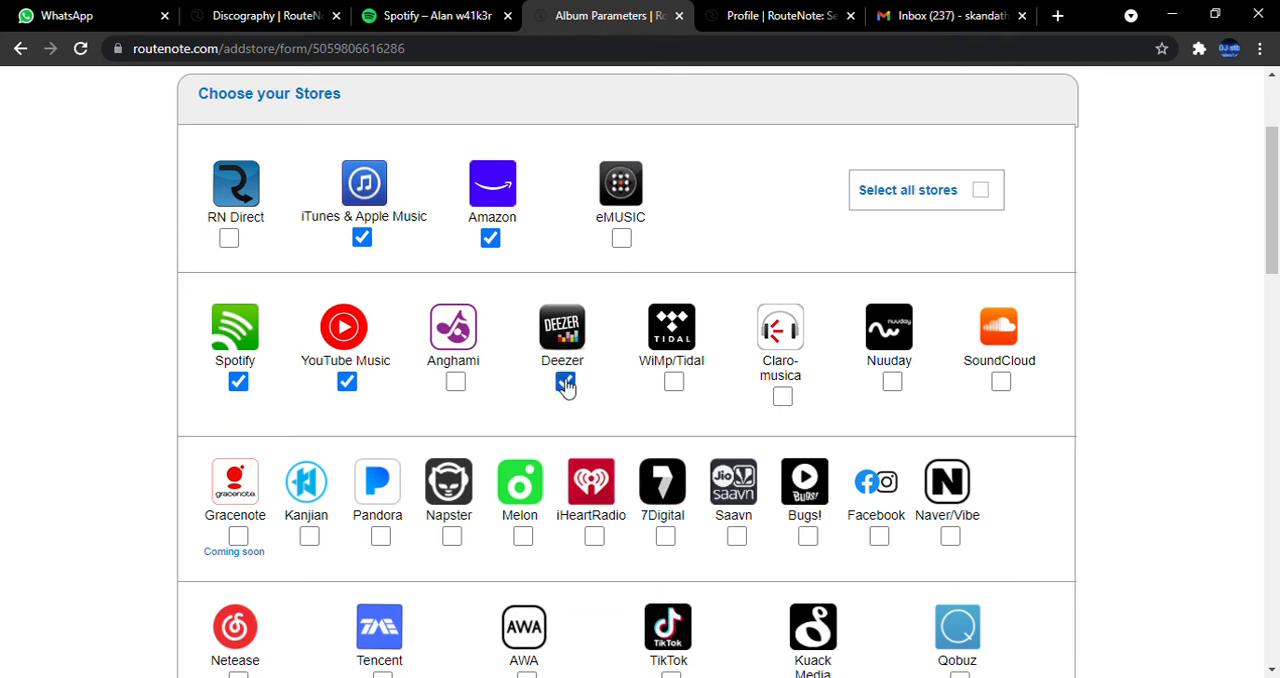
left_click(1001, 382)
Add TikTok, Pandora, iHeartRadio, Saavn, Facebook and YouTube to the selected stores.
scroll(1002, 388, "down", 2)
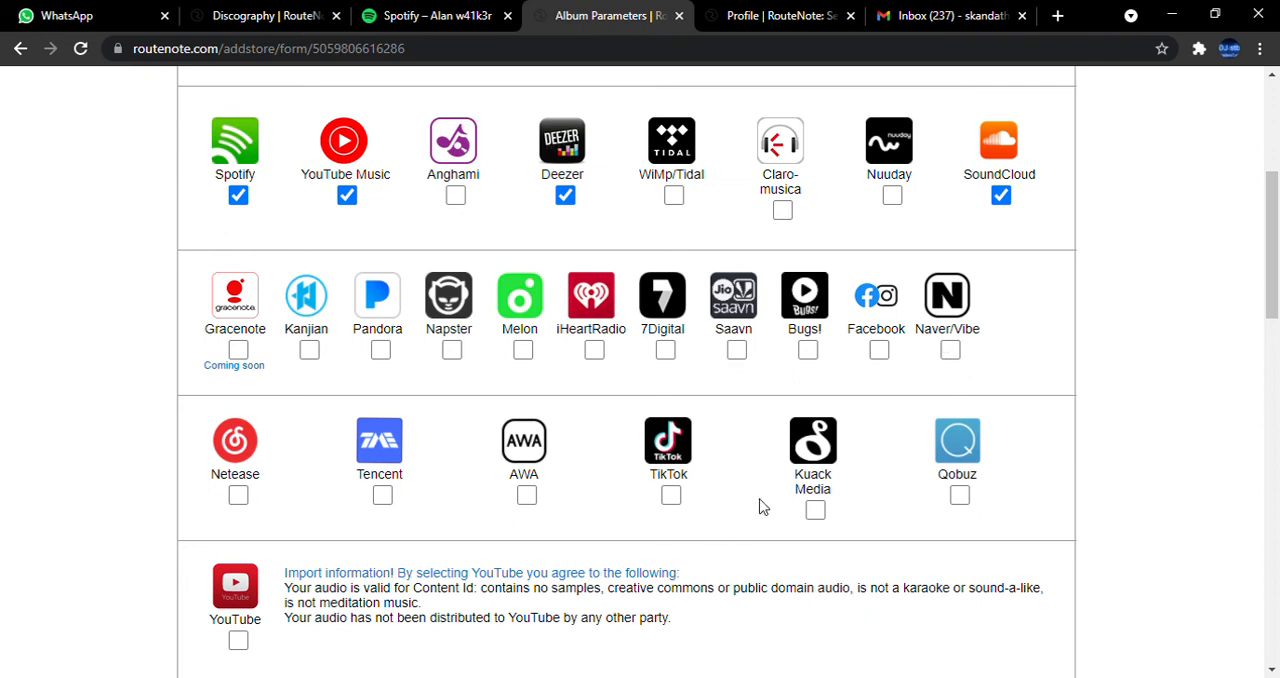
left_click(671, 496)
left_click(379, 350)
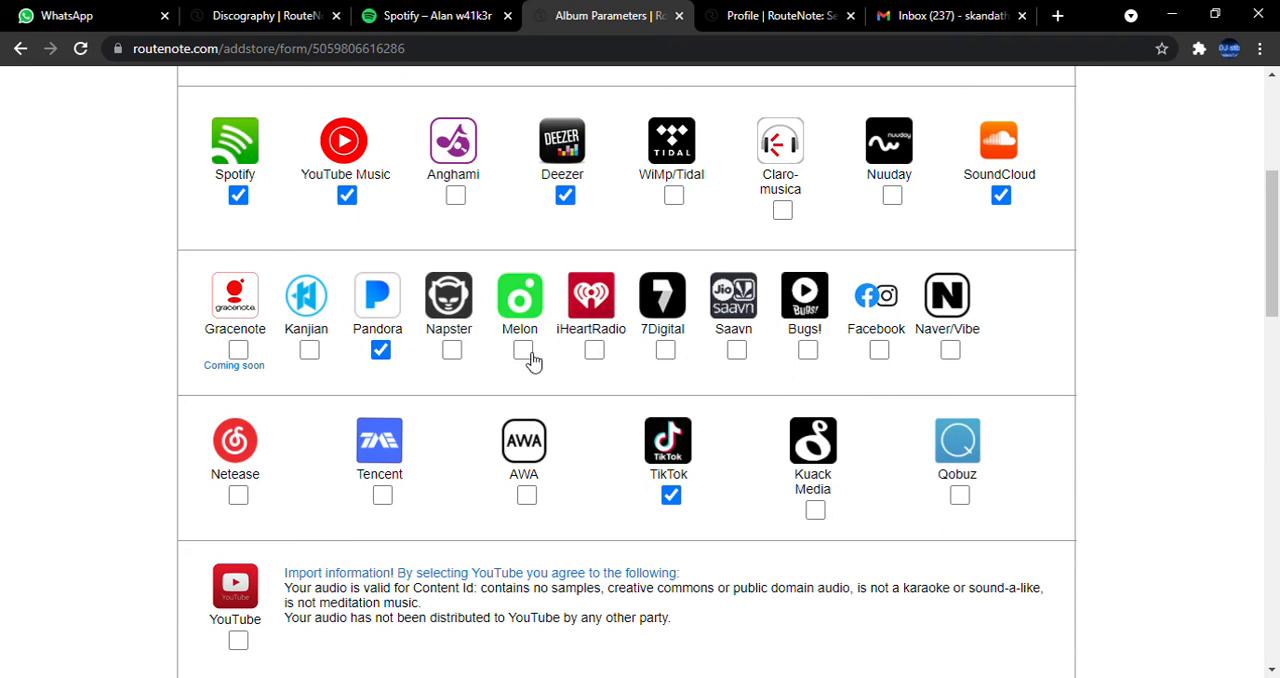
left_click(594, 351)
left_click(737, 352)
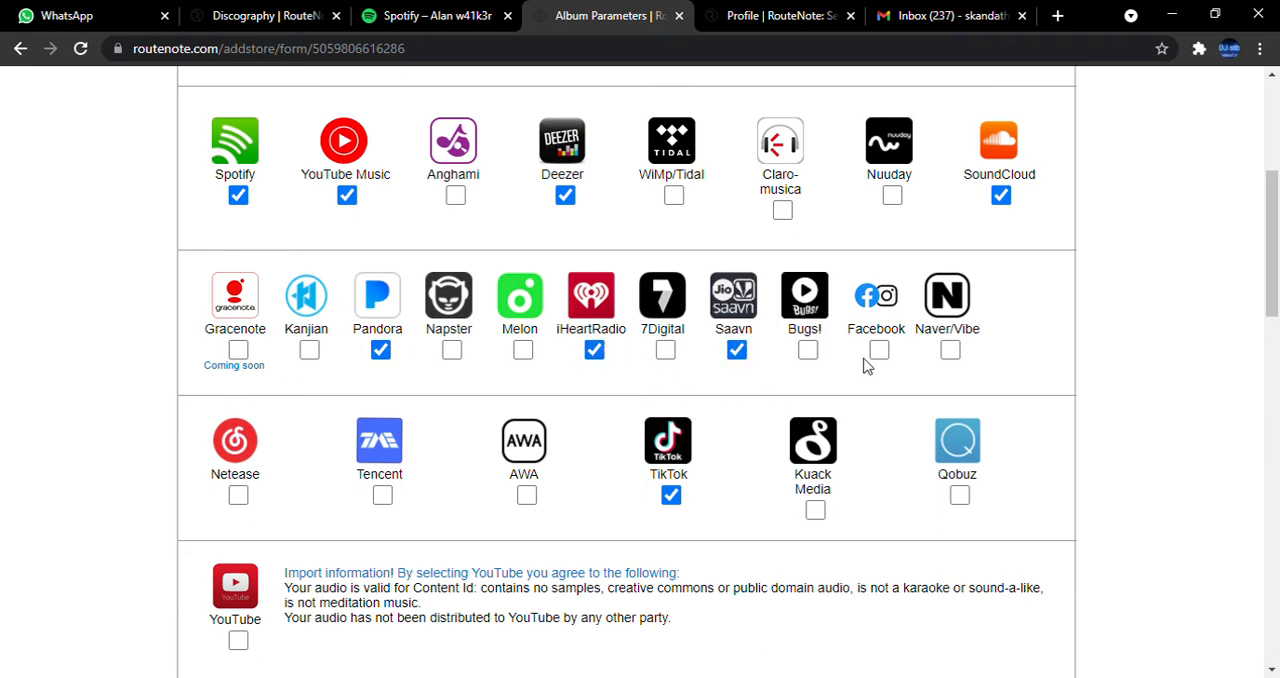
left_click(880, 352)
scroll(546, 489, "down", 4)
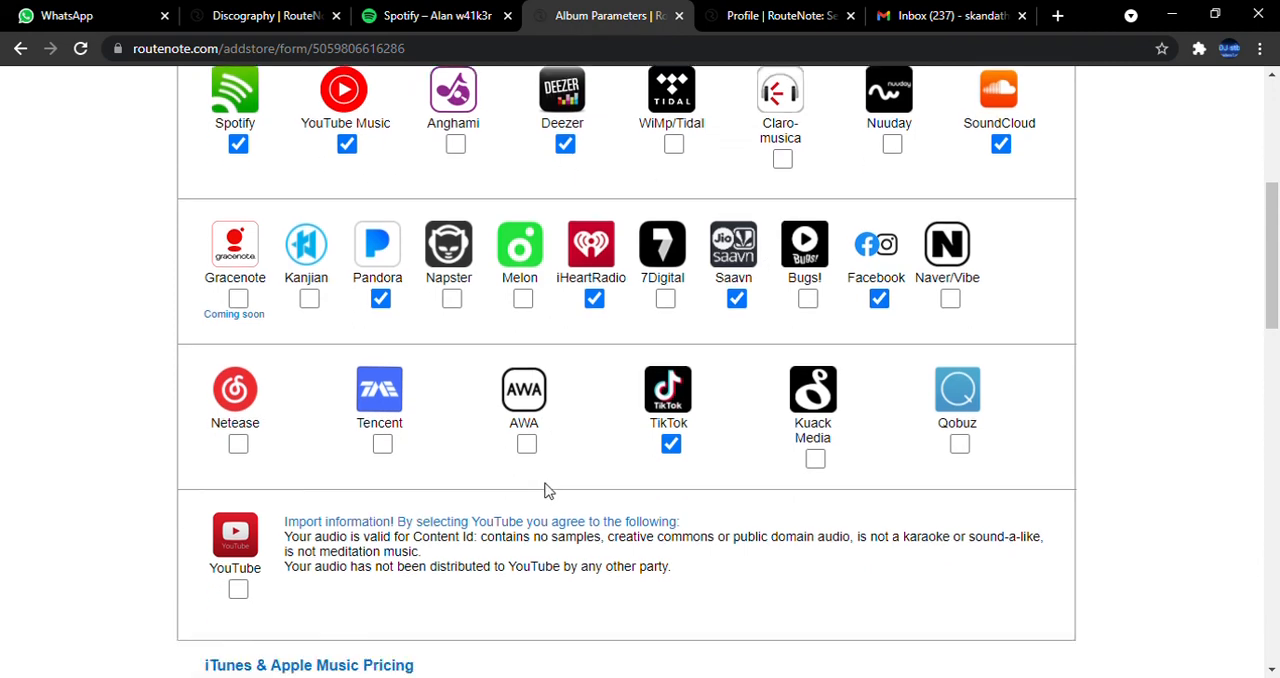
scroll(342, 276, "up", 1)
scroll(338, 276, "up", 1)
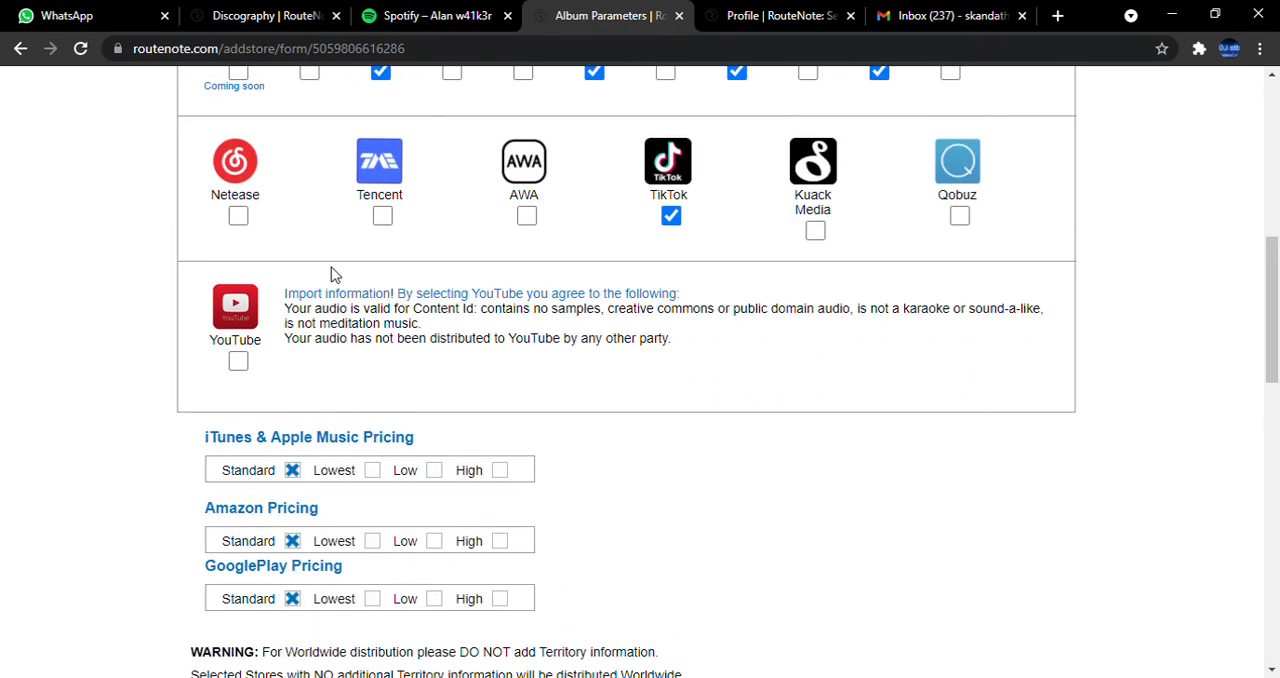
left_click(238, 360)
Try the Lowest option for iTunes & Apple Music pricing, and set it back to Standard.
scroll(340, 300, "down", 2)
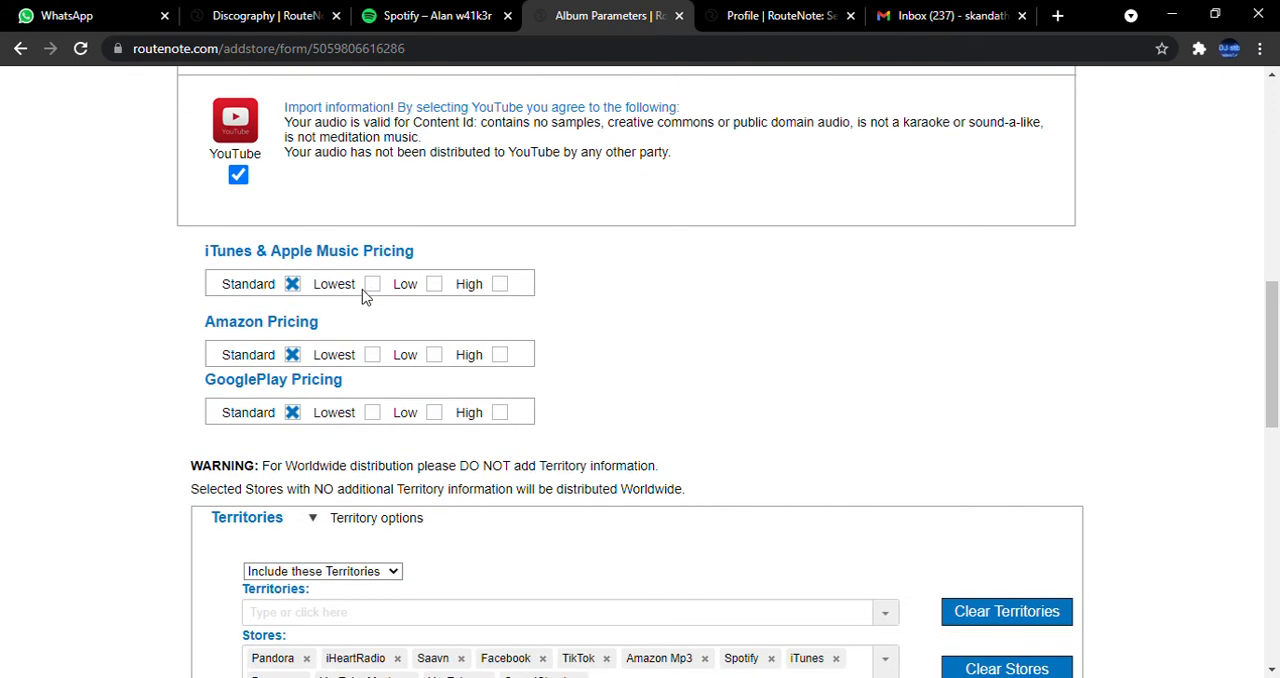
left_click(370, 289)
left_click(293, 288)
scroll(336, 299, "down", 2)
scroll(357, 203, "up", 3)
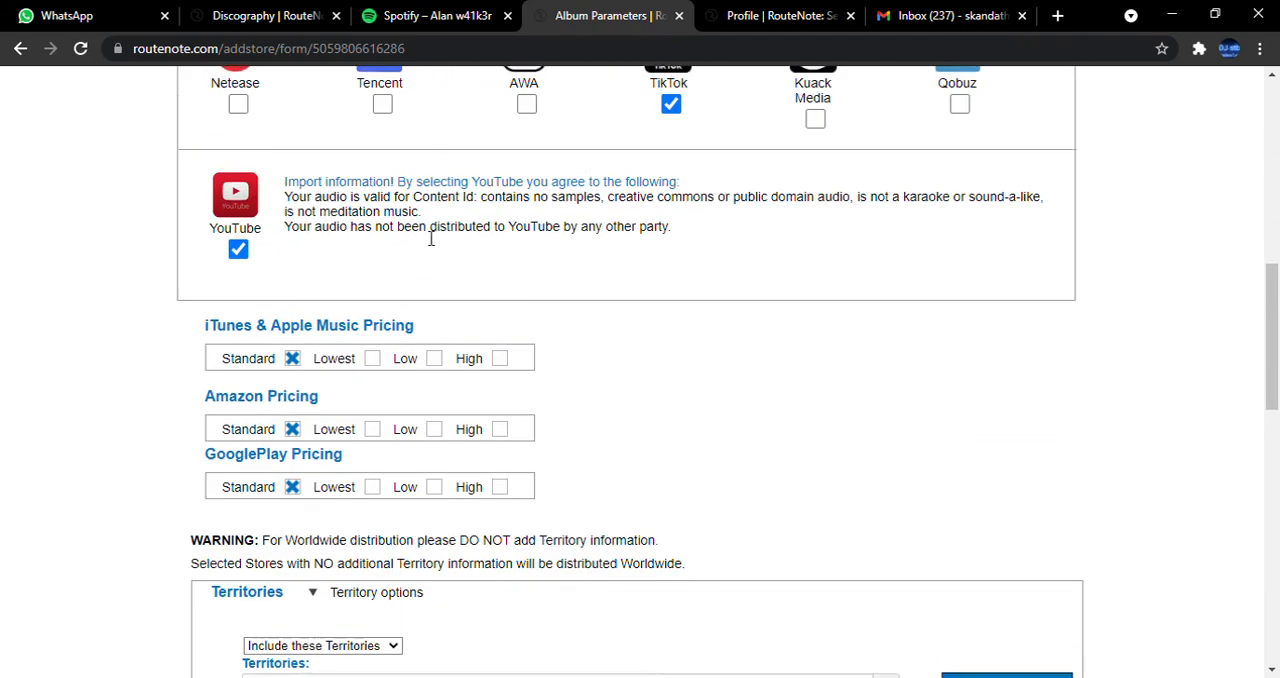
scroll(417, 477, "down", 4)
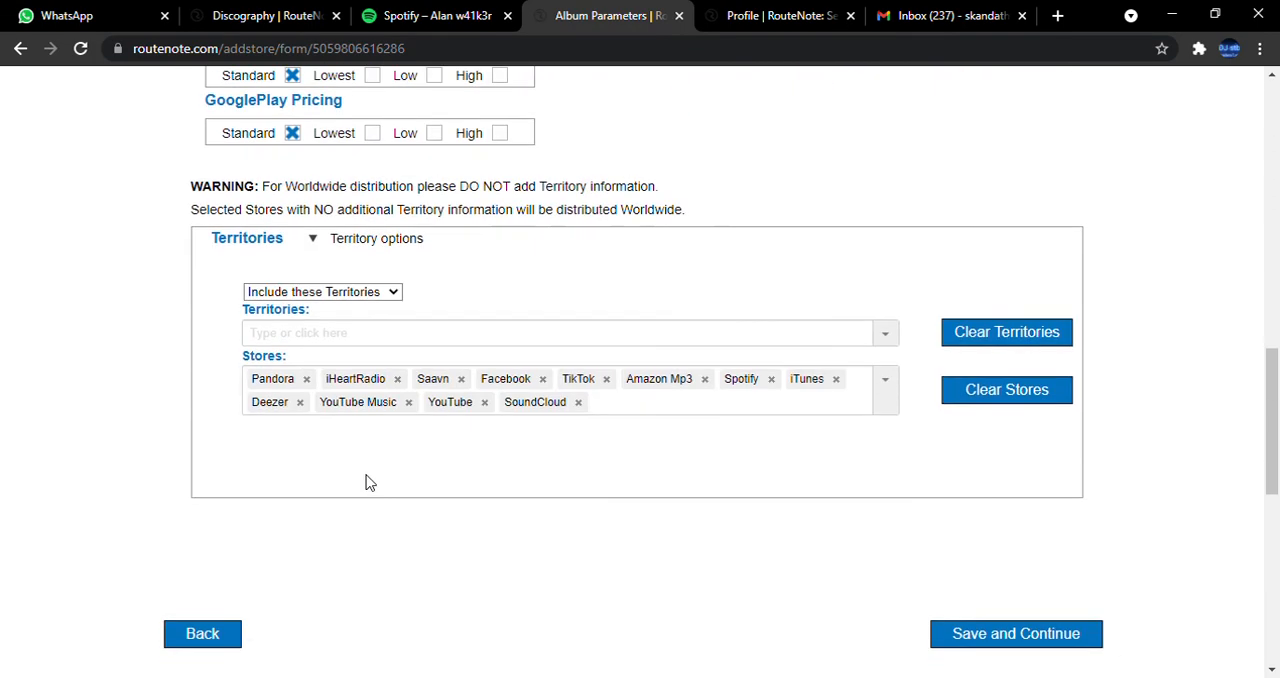
Try filtering the Territories list with "inda" and "amer", and leave the field empty.
scroll(323, 329, "down", 3)
scroll(430, 383, "up", 3)
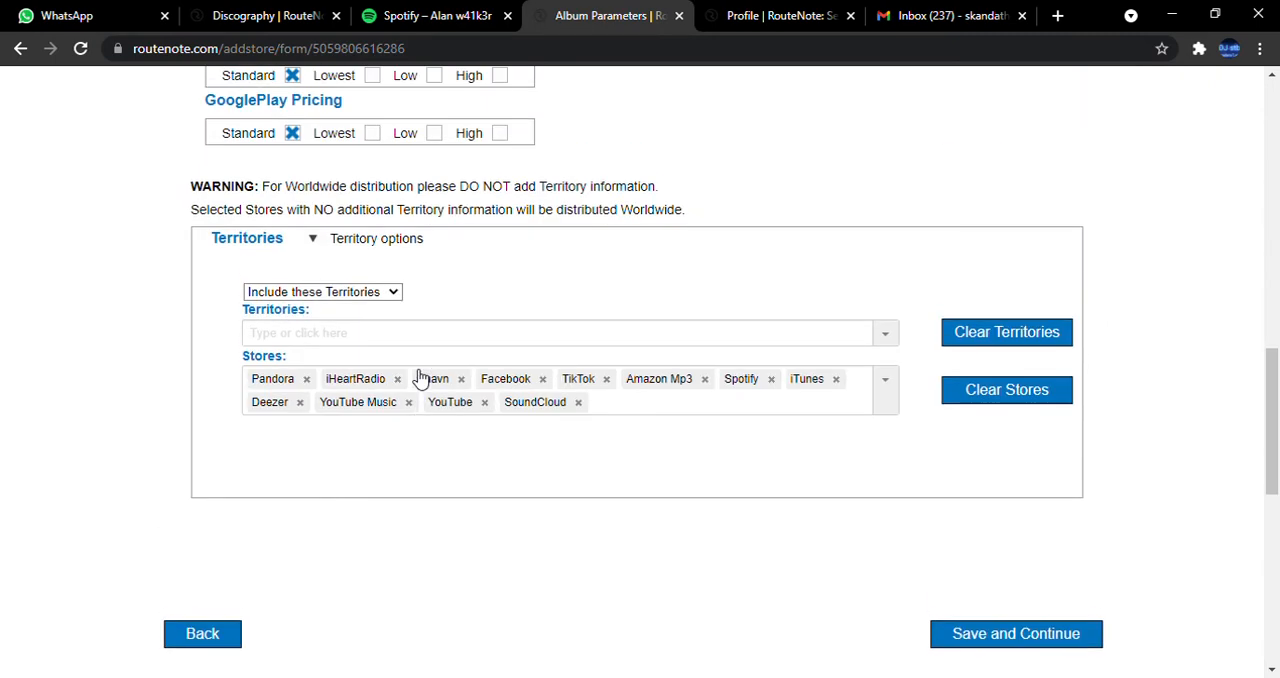
left_click(334, 345)
type("i")
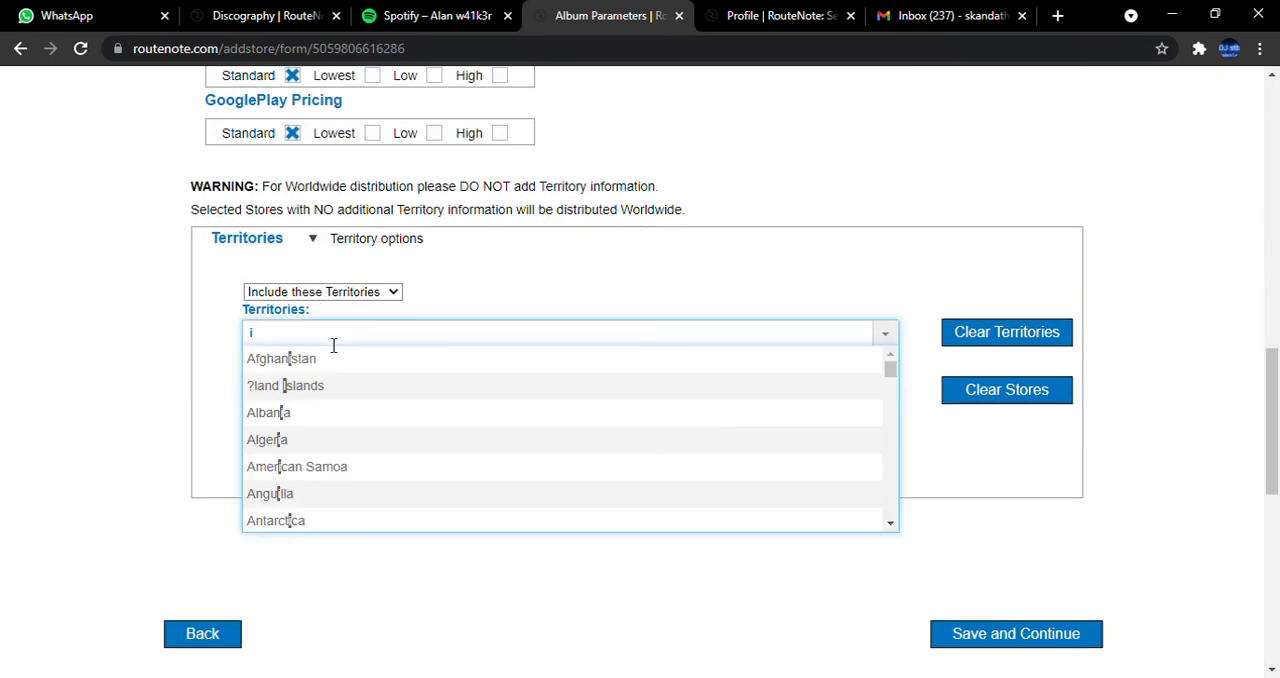
type("nda")
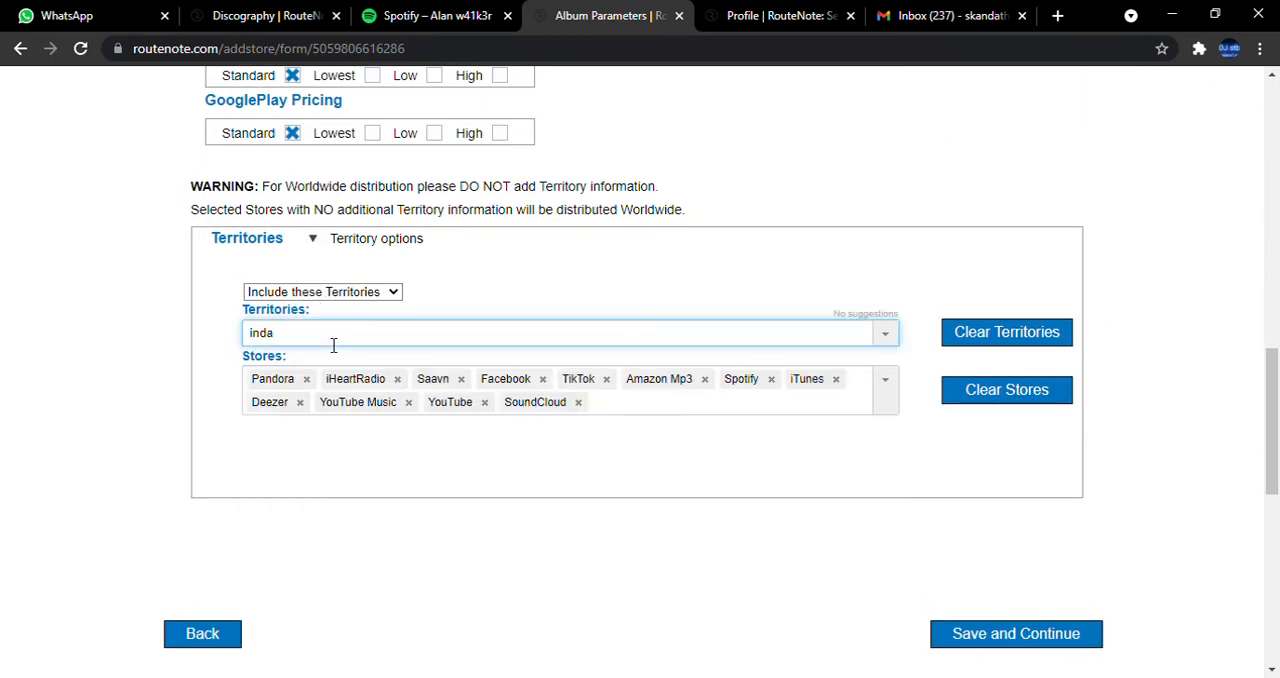
key("BackSpace")
key("BackSpace")
key("BackSpace")
left_click(334, 345)
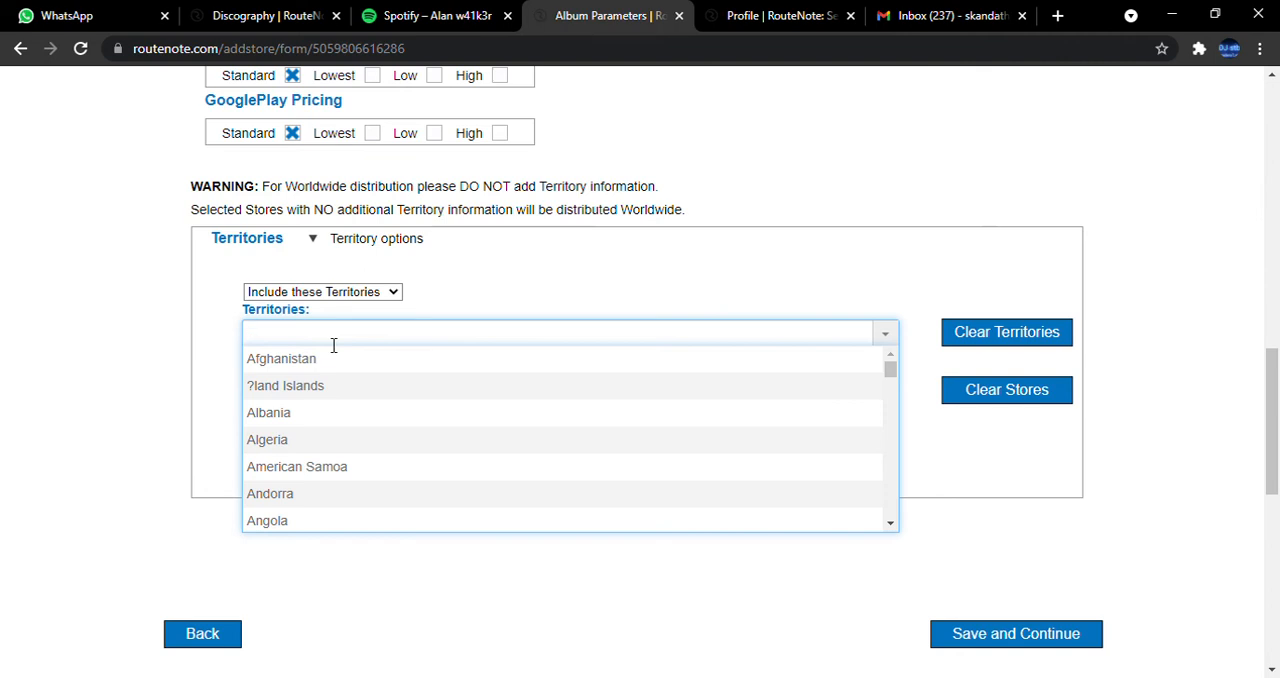
type("amer")
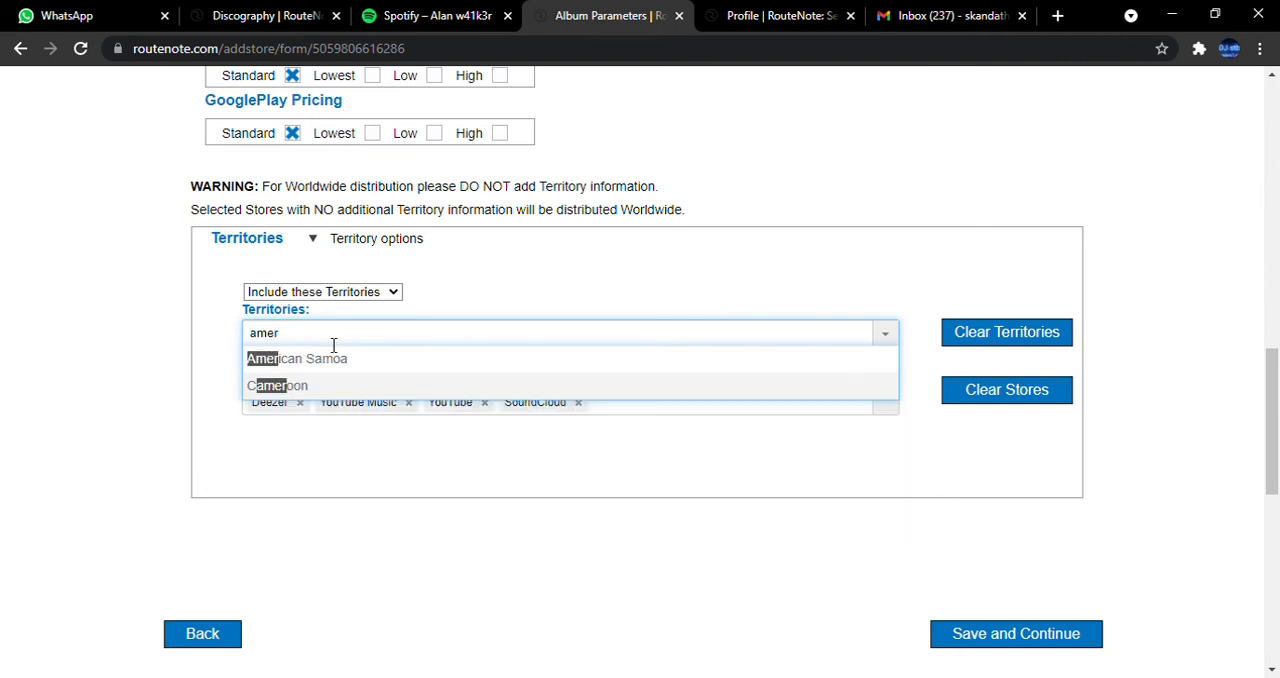
key("BackSpace")
key("BackSpace")
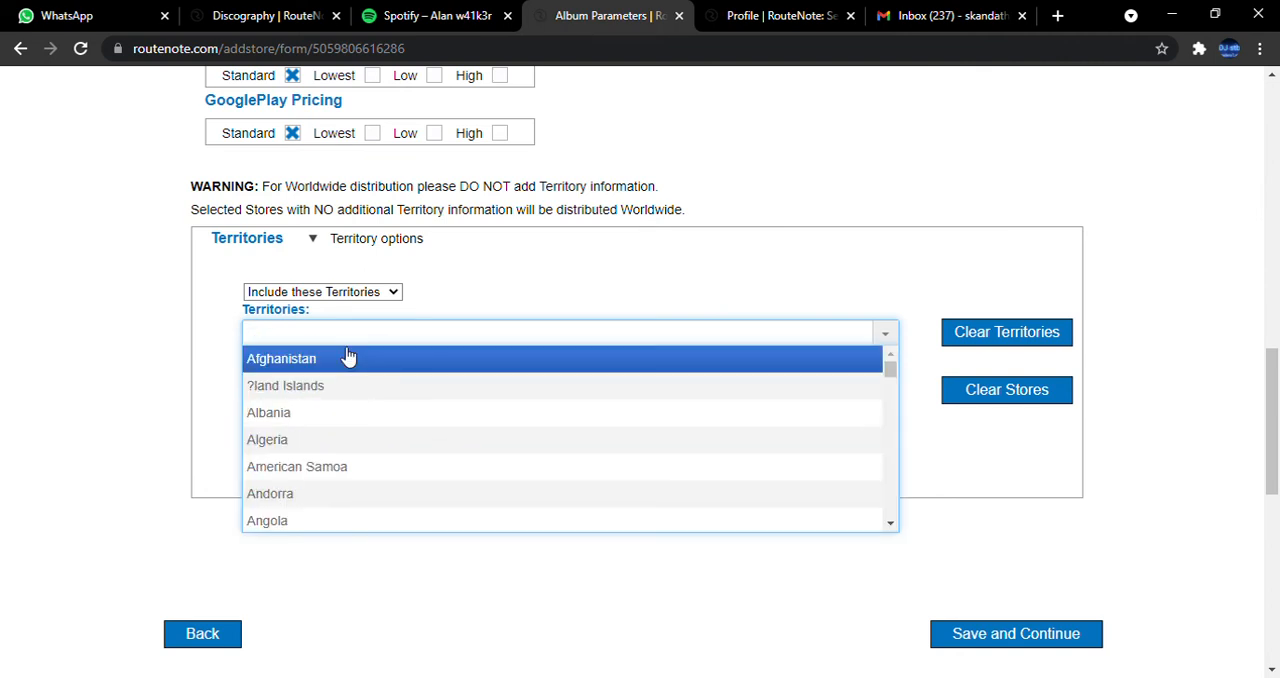
left_click(750, 265)
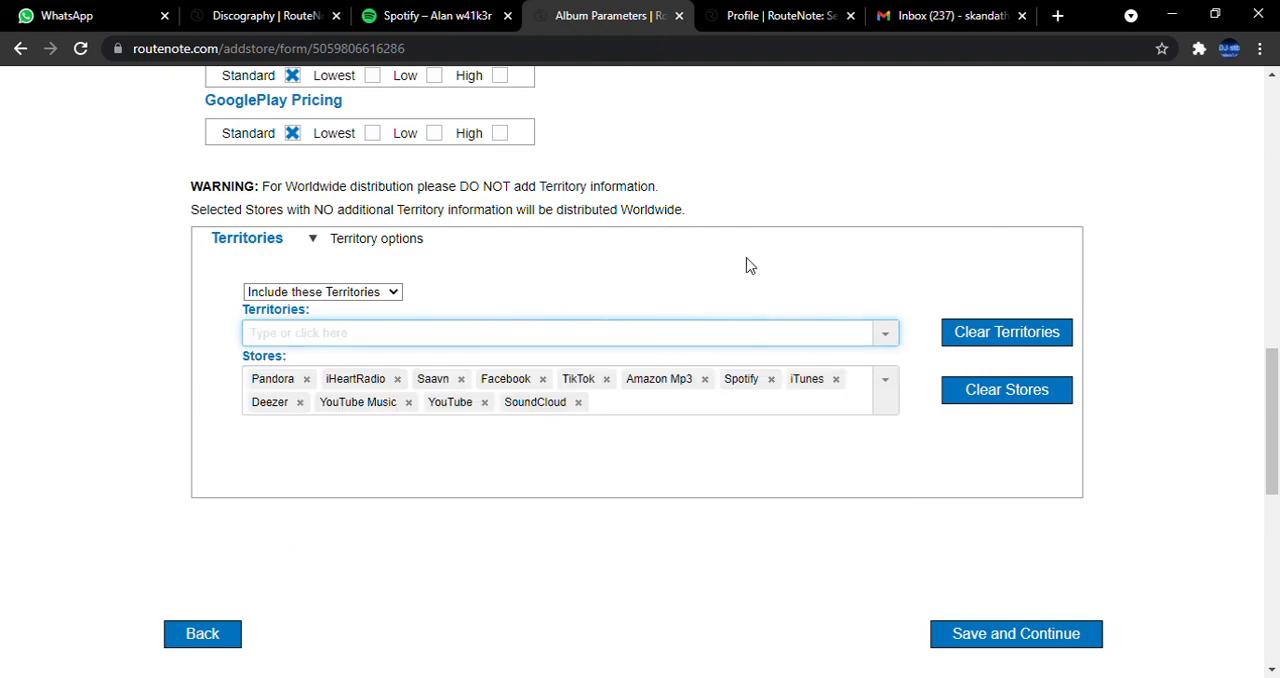
Review the chosen stores and pricing, and return to the release overview without saving.
scroll(755, 266, "down", 1)
scroll(780, 368, "down", 3)
scroll(30, 345, "up", 20)
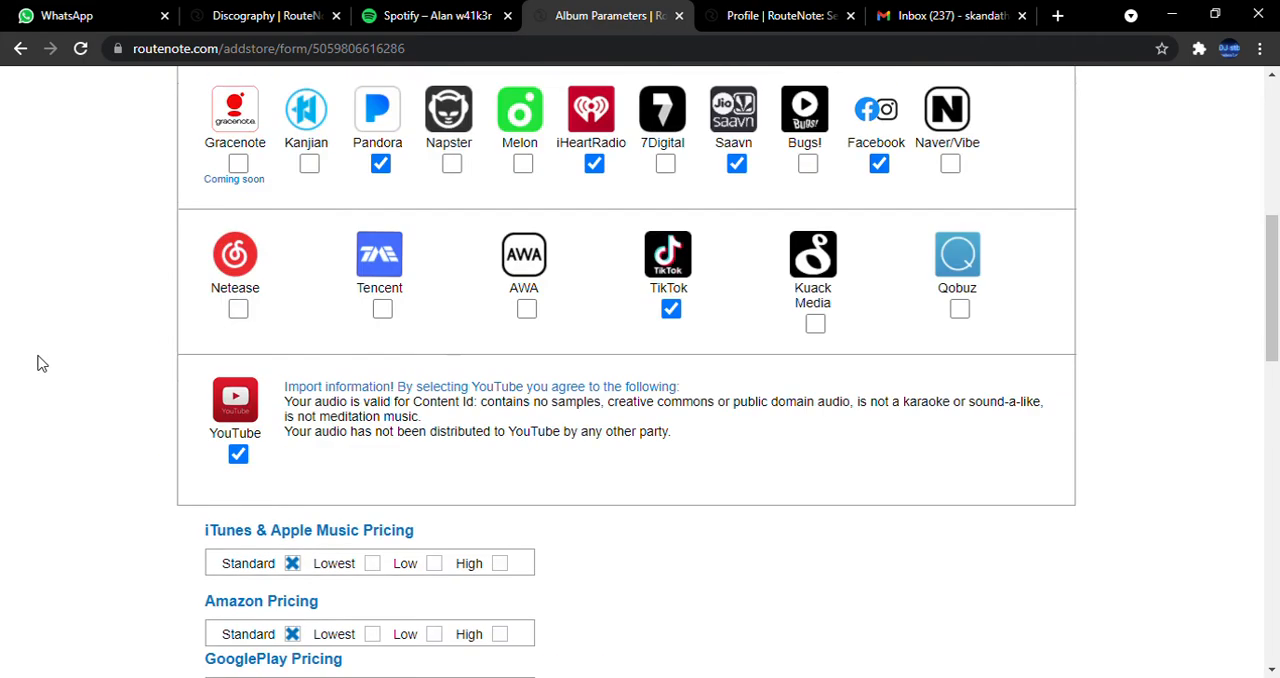
scroll(66, 344, "up", 1)
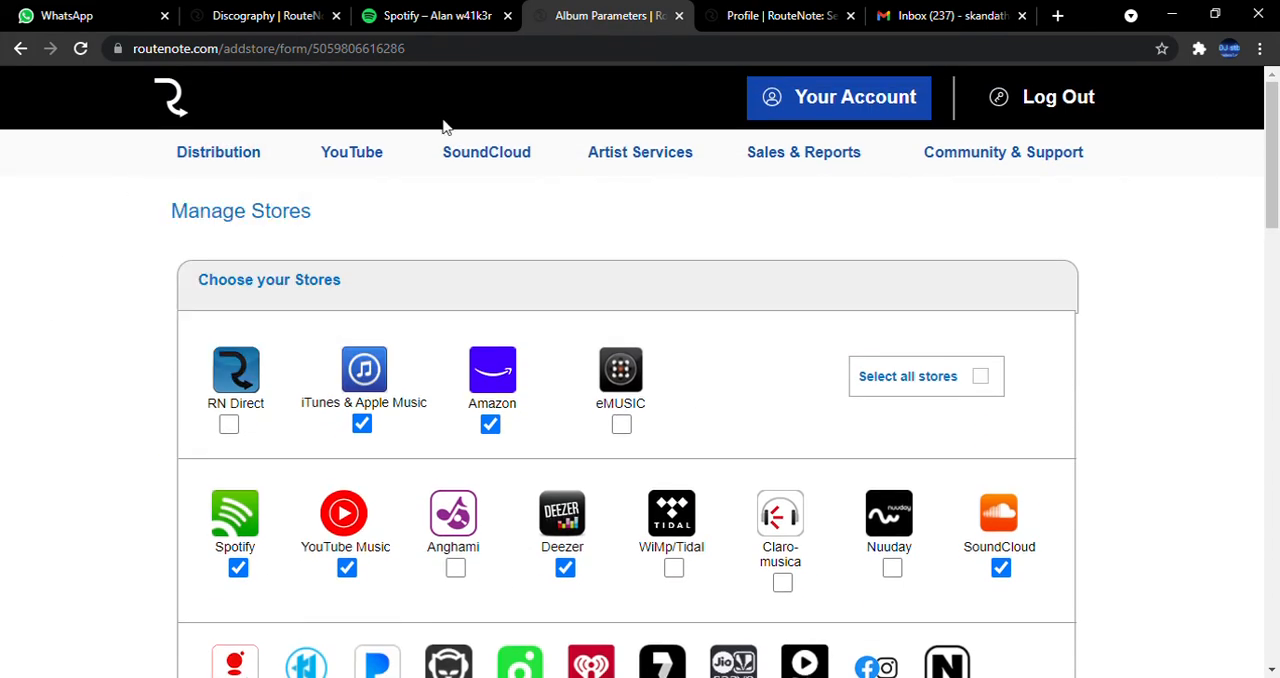
left_click(20, 48)
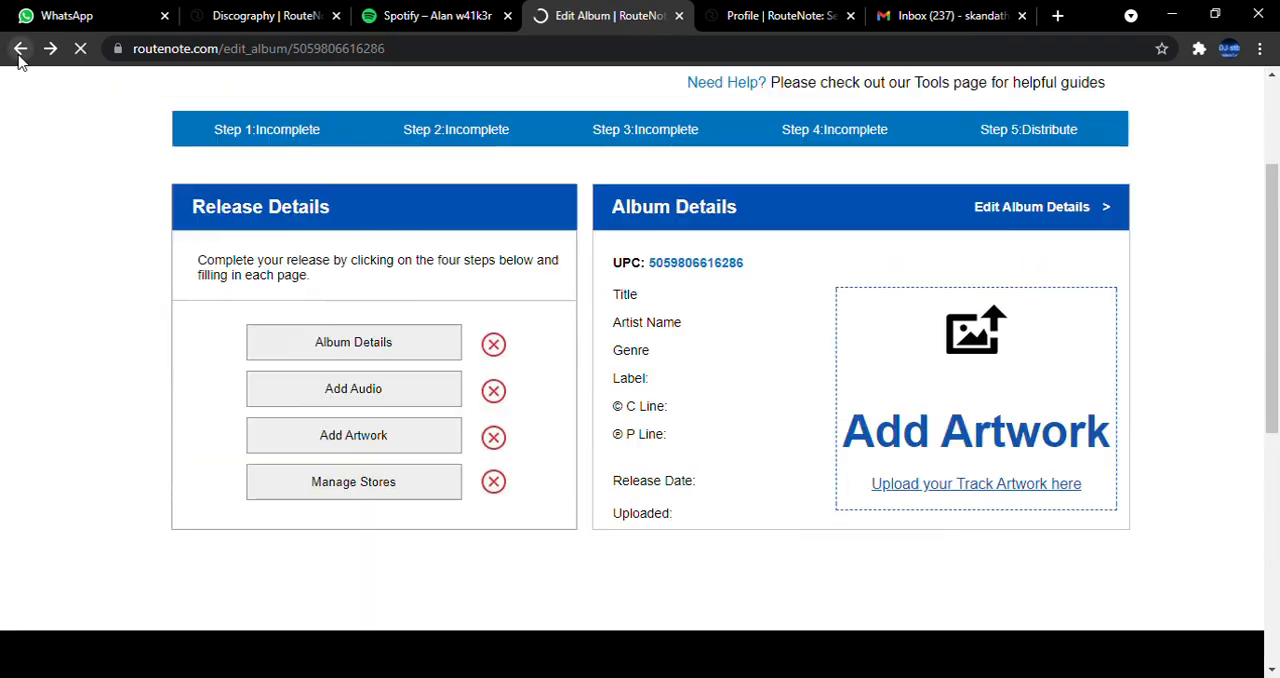
Open the Album Details form of the release at its artist, genre and copyright fields.
scroll(582, 506, "down", 2)
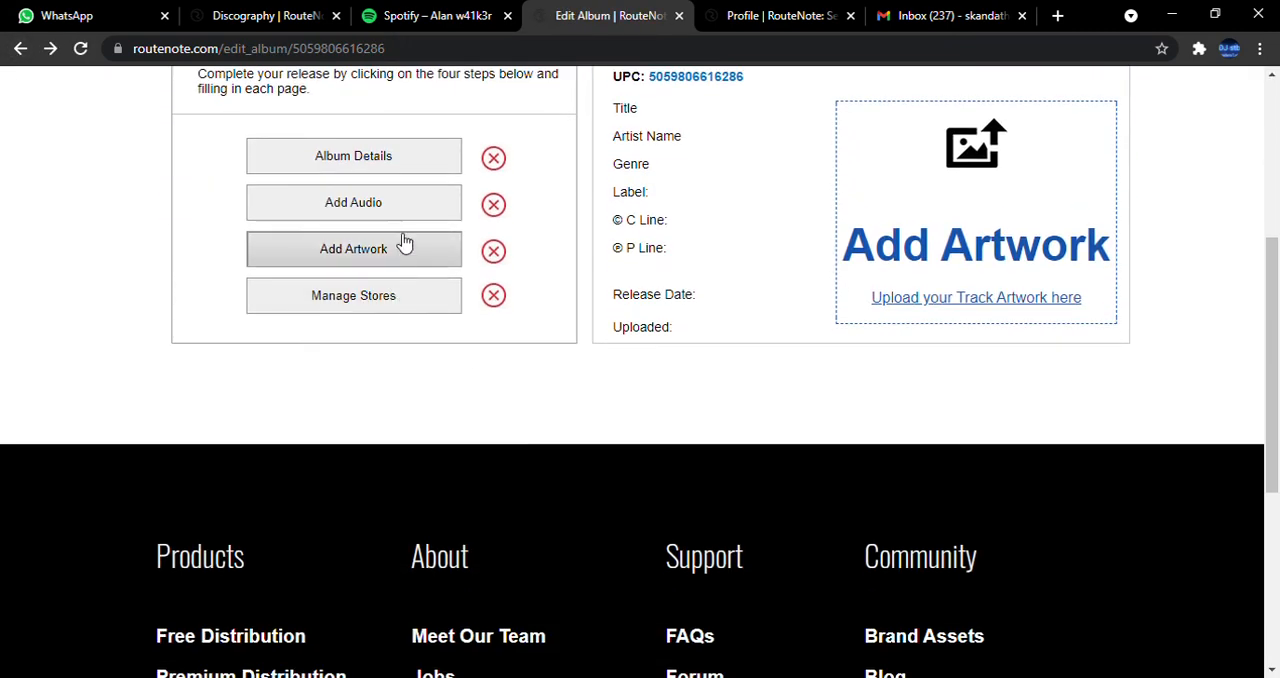
left_click(432, 160)
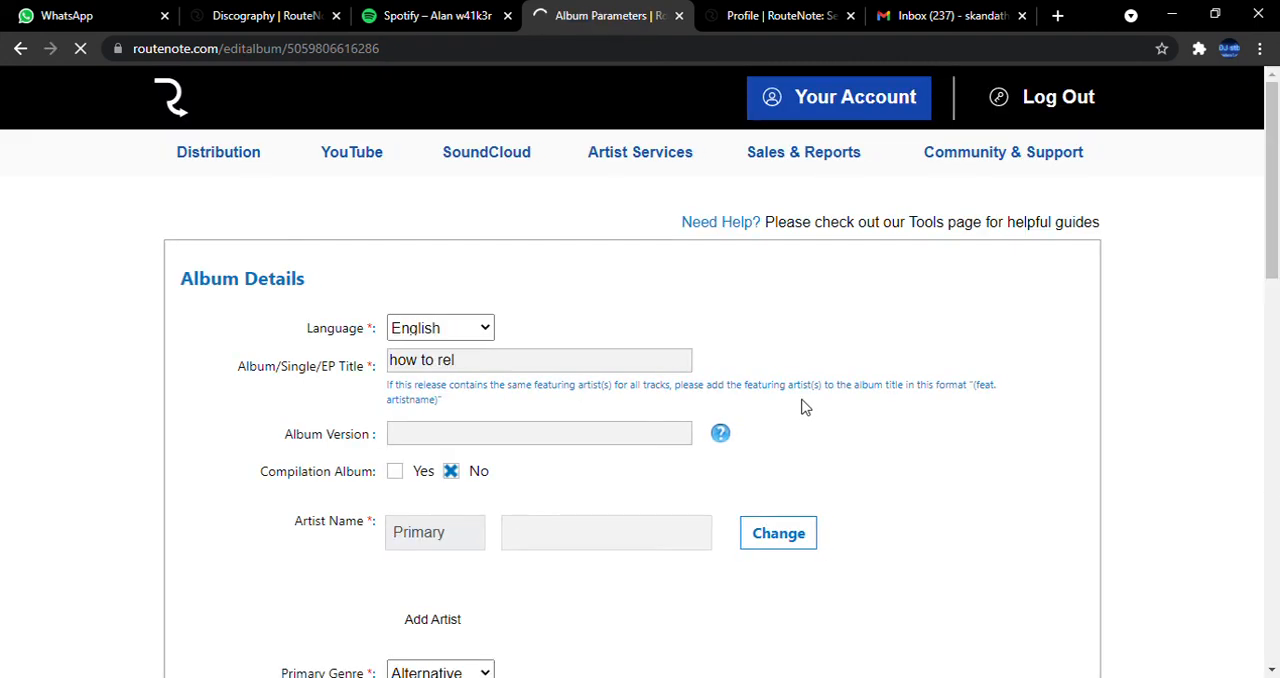
scroll(663, 329, "down", 2)
scroll(489, 249, "down", 1)
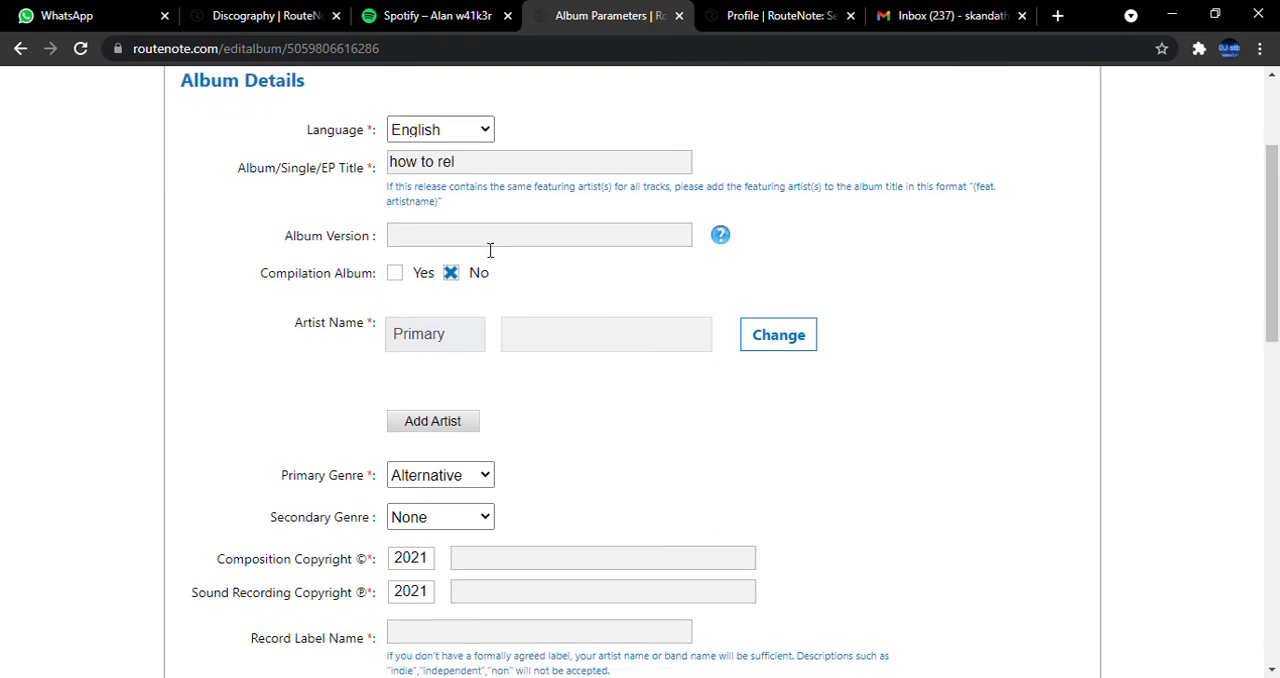
Enter the primary artist's name, check the suggested artist profiles, and choose "None of these artists".
left_click(539, 262)
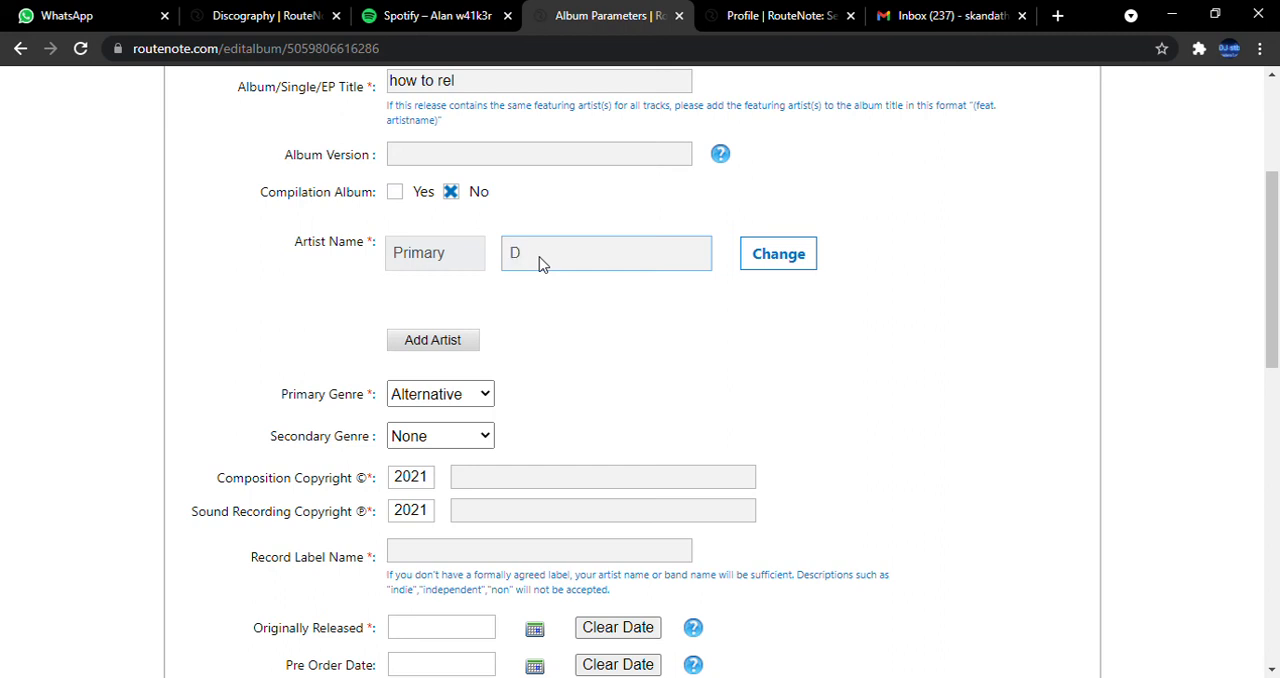
type("TB")
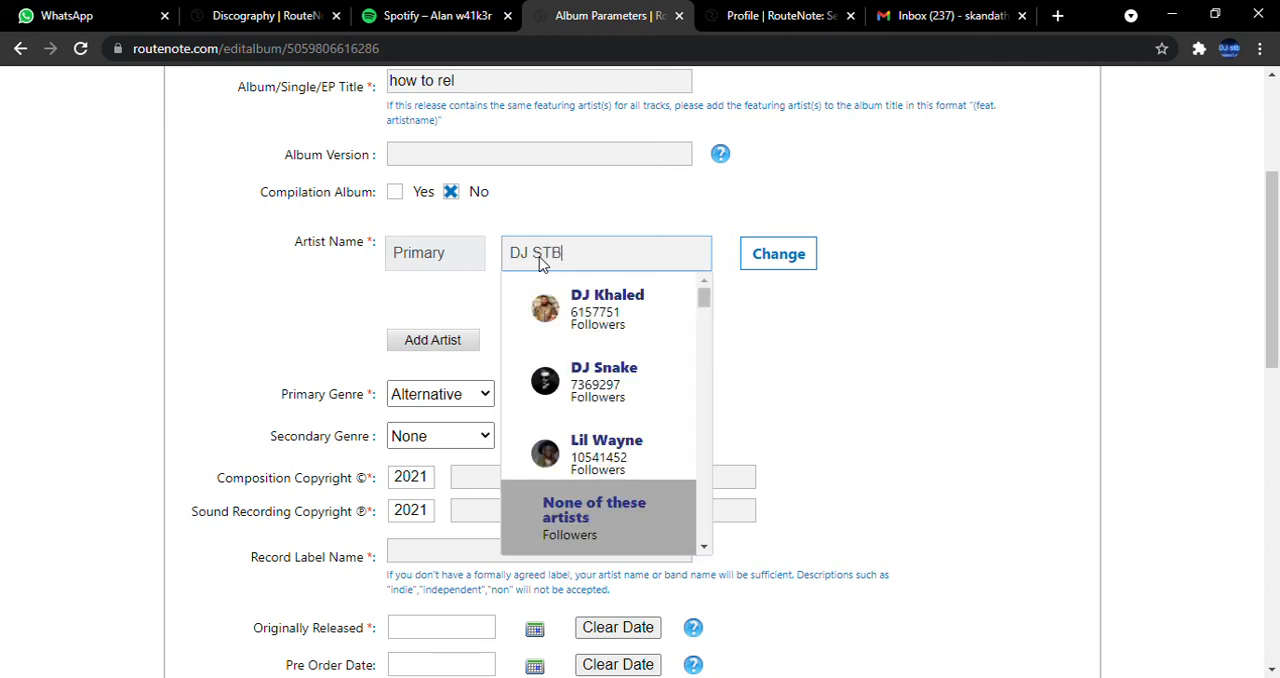
scroll(617, 383, "down", 3)
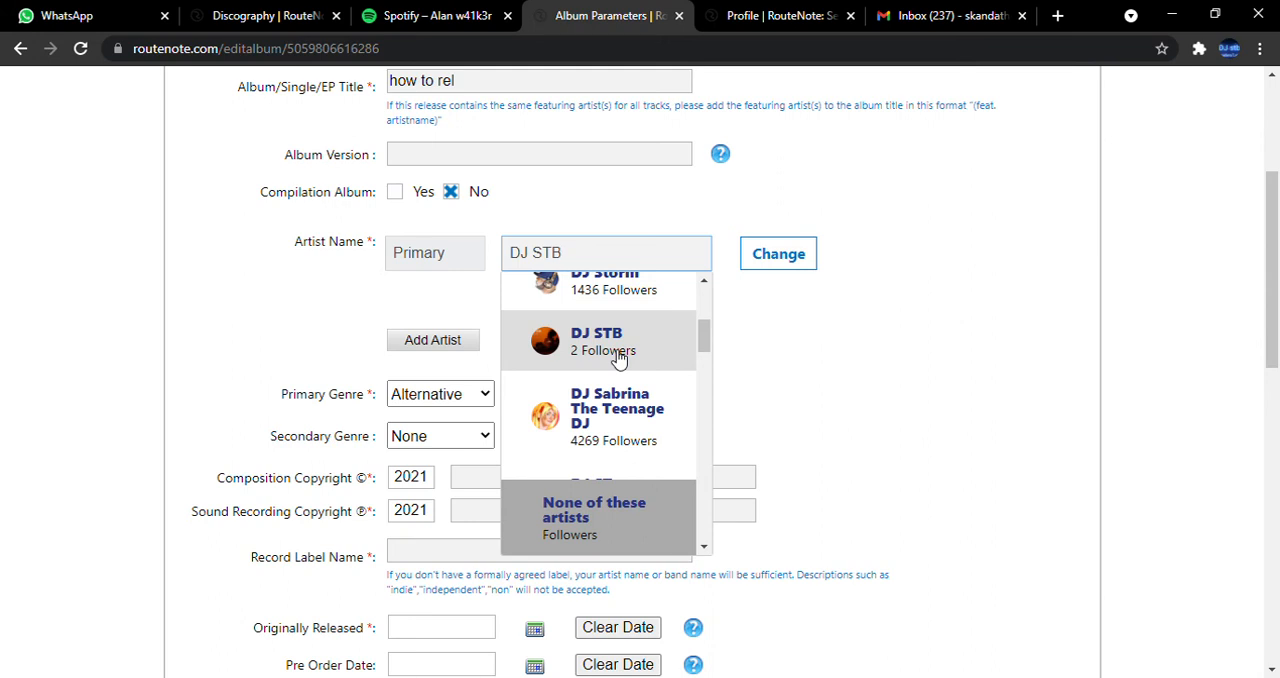
scroll(618, 360, "up", 3)
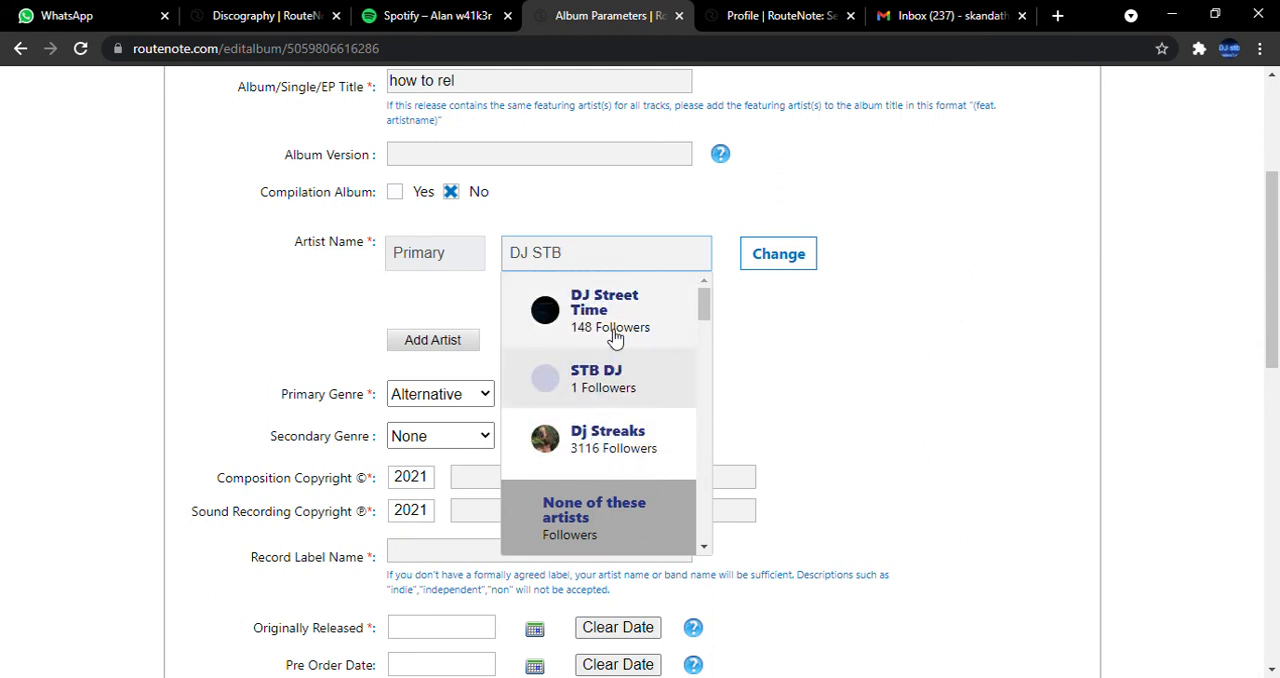
scroll(609, 328, "down", 2)
scroll(609, 328, "up", 2)
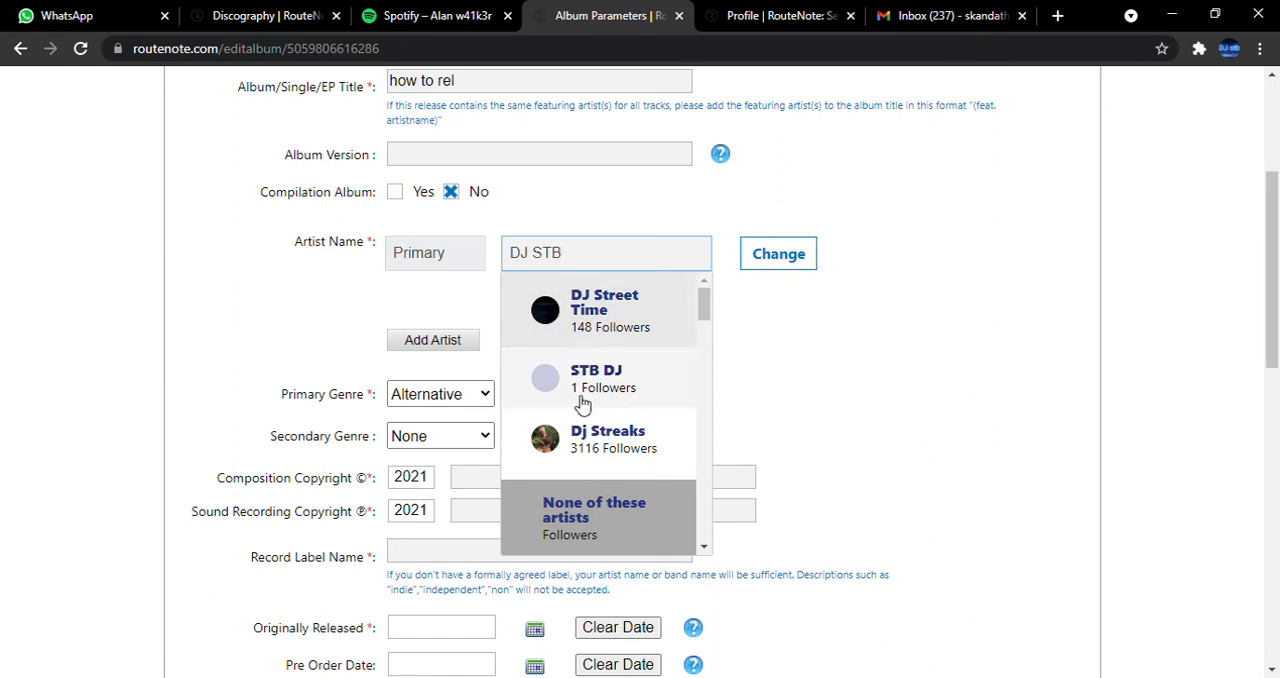
scroll(586, 405, "down", 5)
scroll(605, 408, "down", 8)
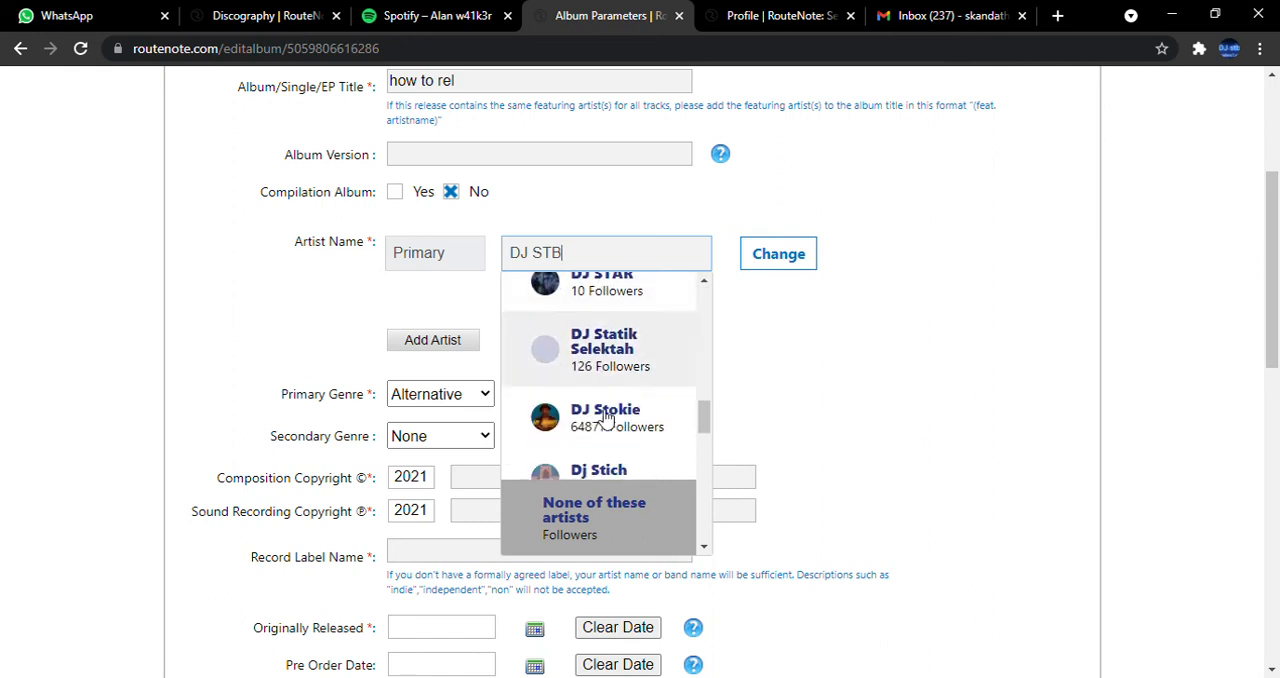
scroll(609, 420, "down", 6)
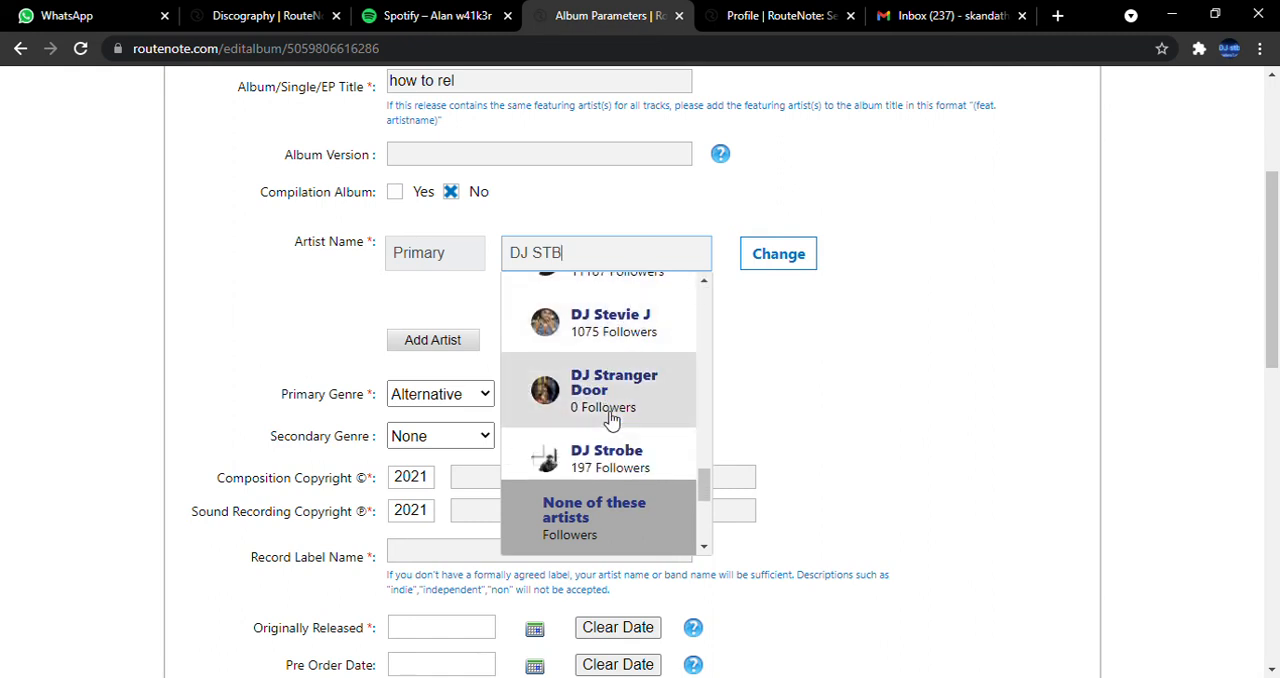
left_click(585, 530)
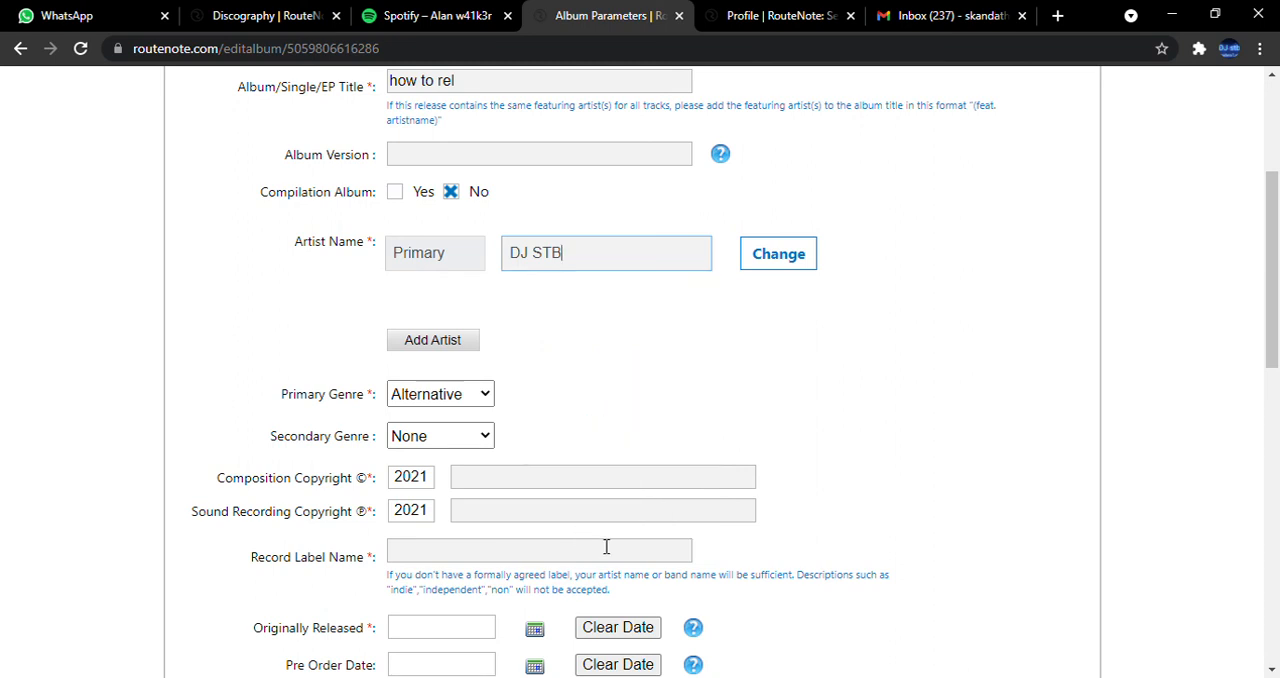
Fill the composition copyright, sound recording copyright and record label fields with the artist's name, leaving the original release date empty.
scroll(896, 528, "down", 3)
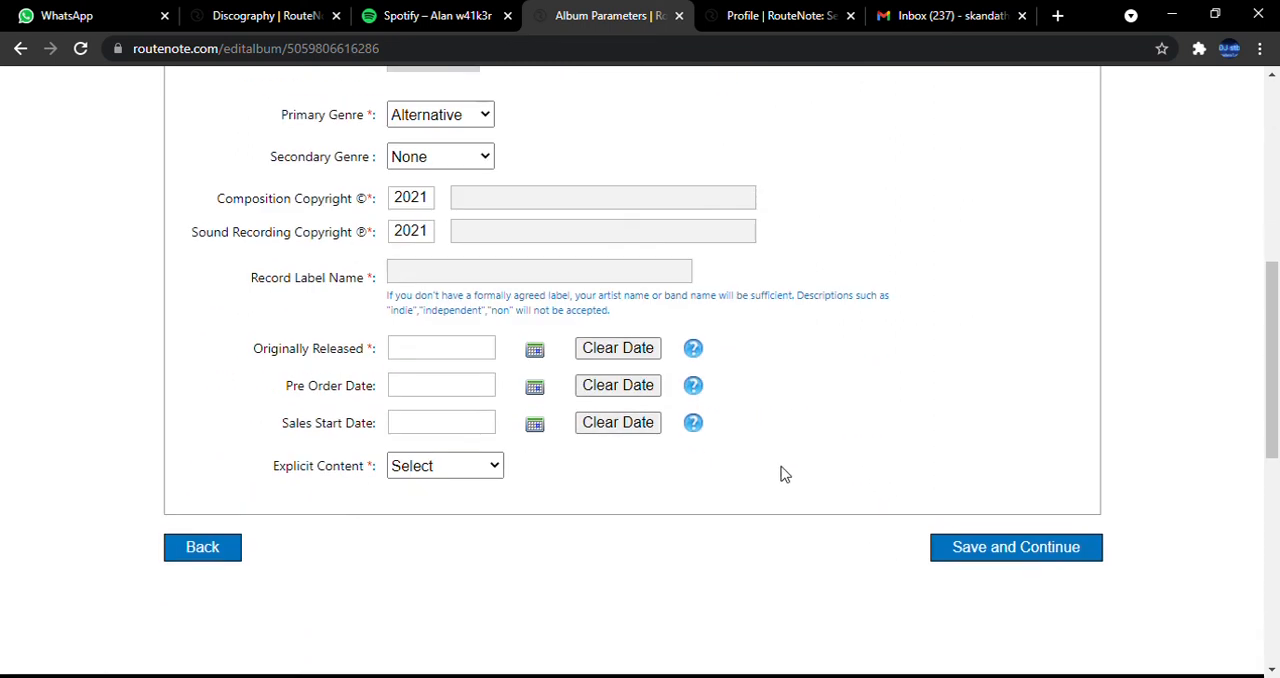
left_click(666, 203)
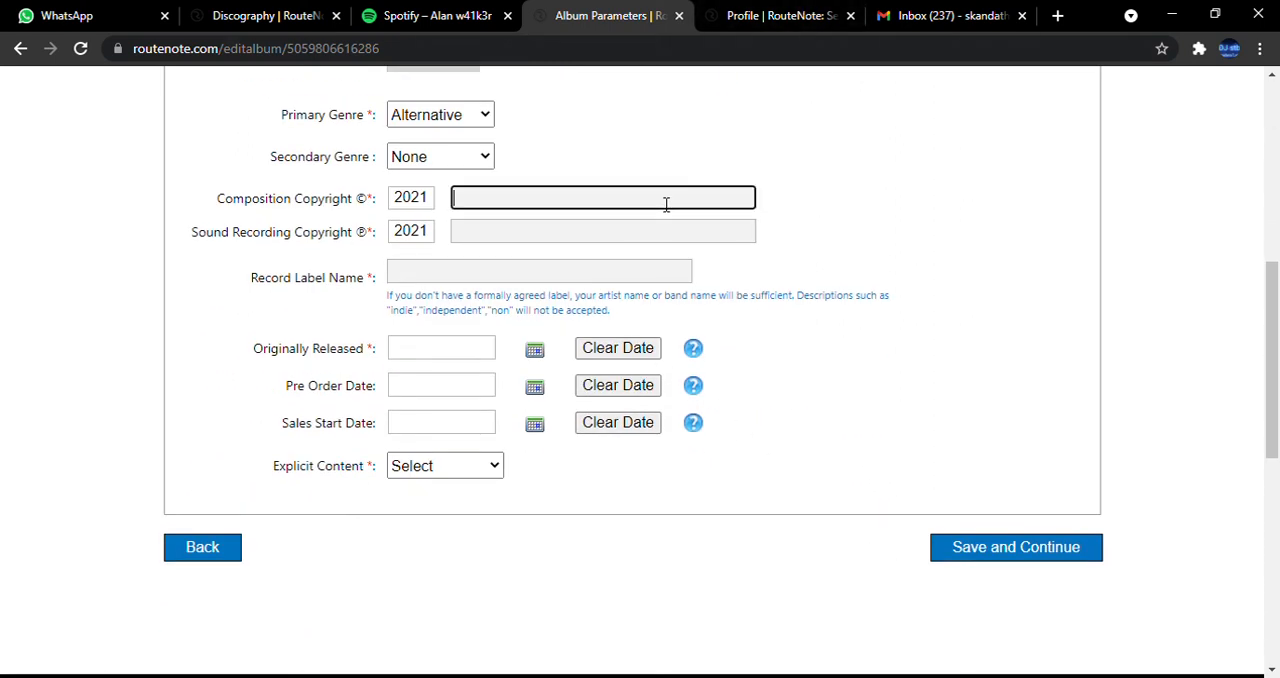
left_click(620, 249)
left_click(604, 240)
left_click(557, 280)
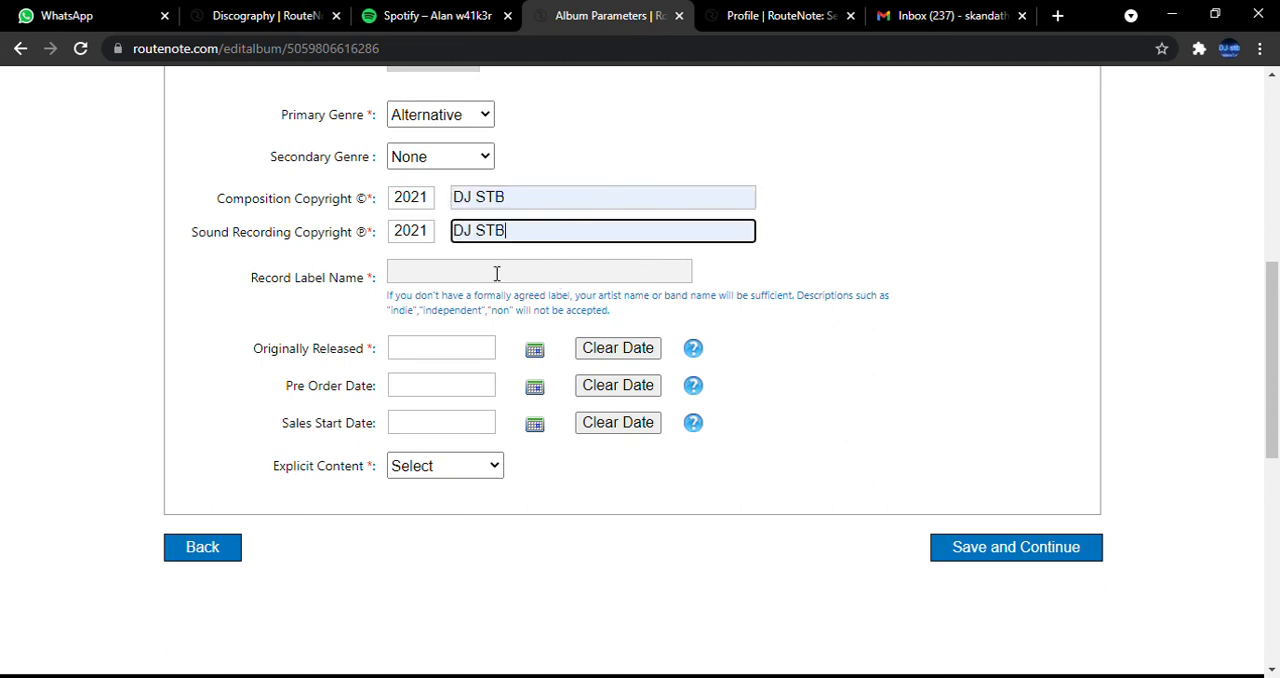
left_click(495, 274)
left_click(480, 314)
left_click(439, 349)
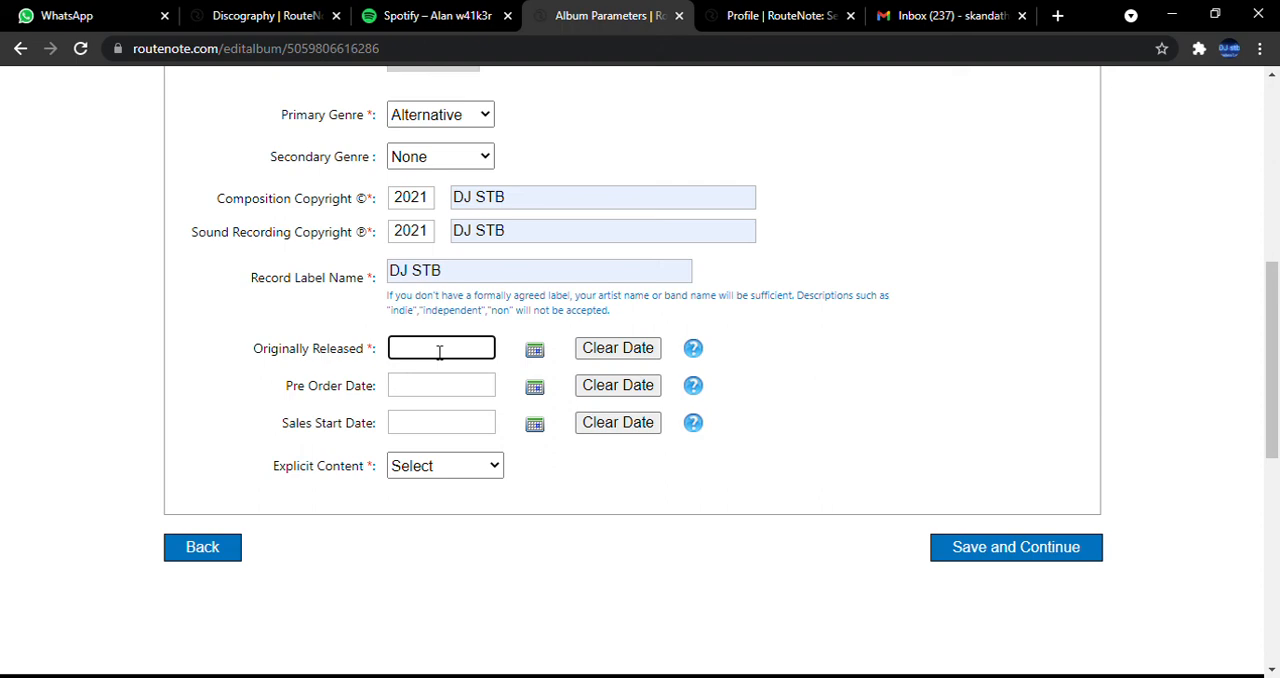
Return to the release overview without saving the album details, and review the release steps through to Distribute.
scroll(503, 243, "up", 5)
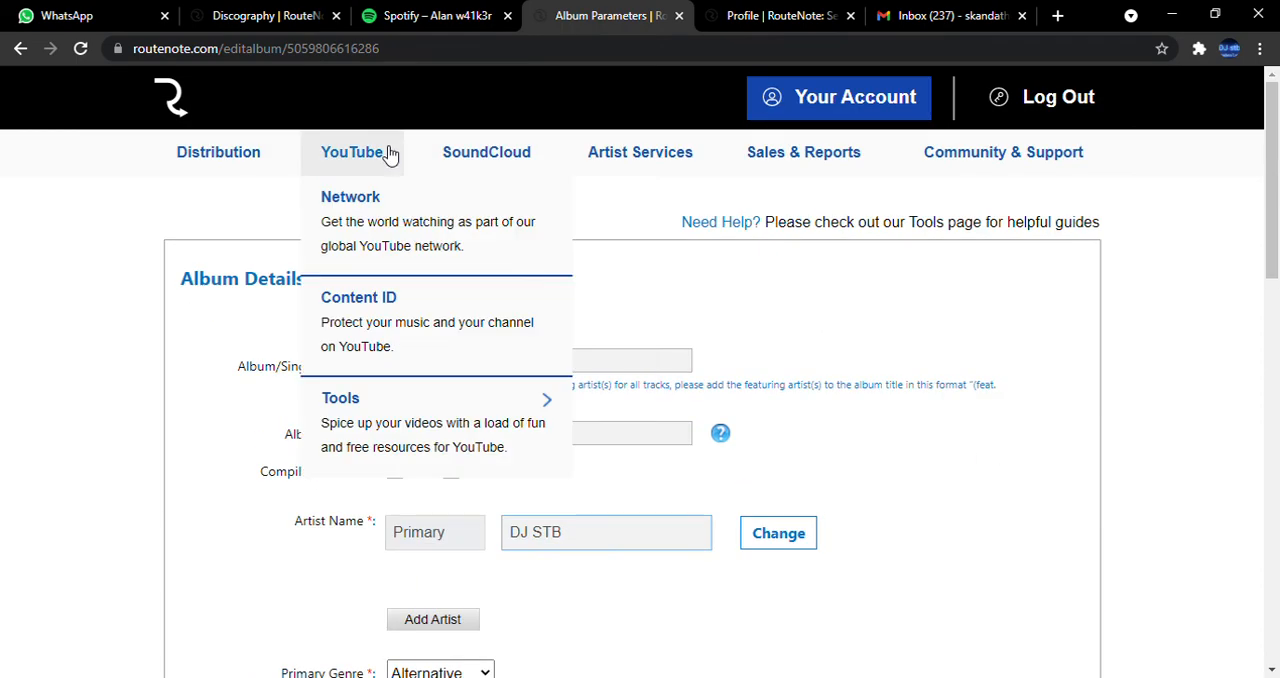
mouse_move(333, 168)
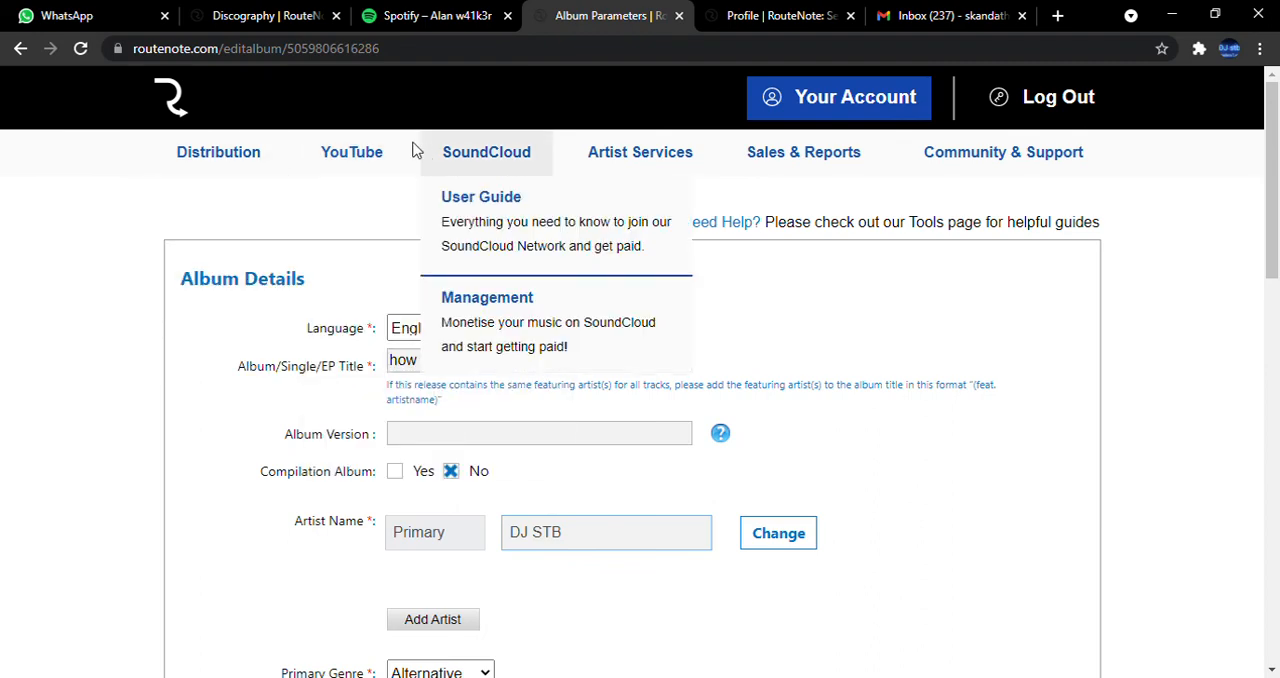
left_click(20, 52)
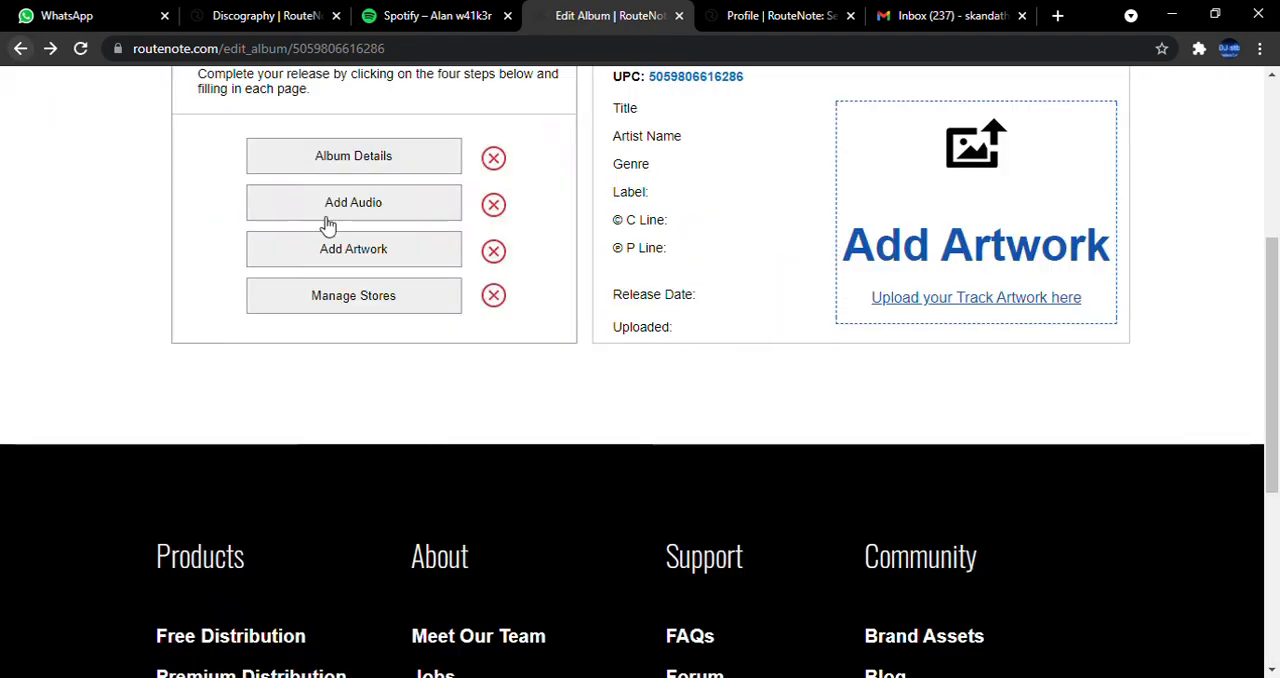
scroll(660, 317, "down", 1)
scroll(680, 340, "up", 5)
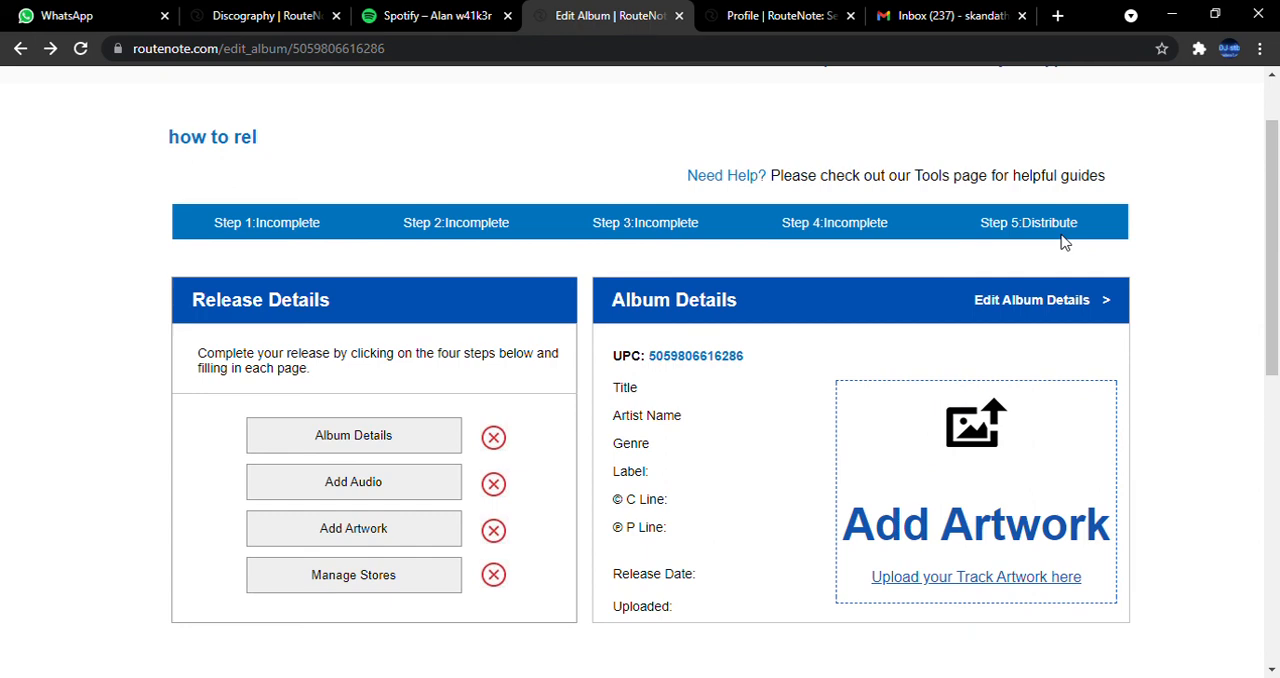
scroll(1063, 242, "down", 4)
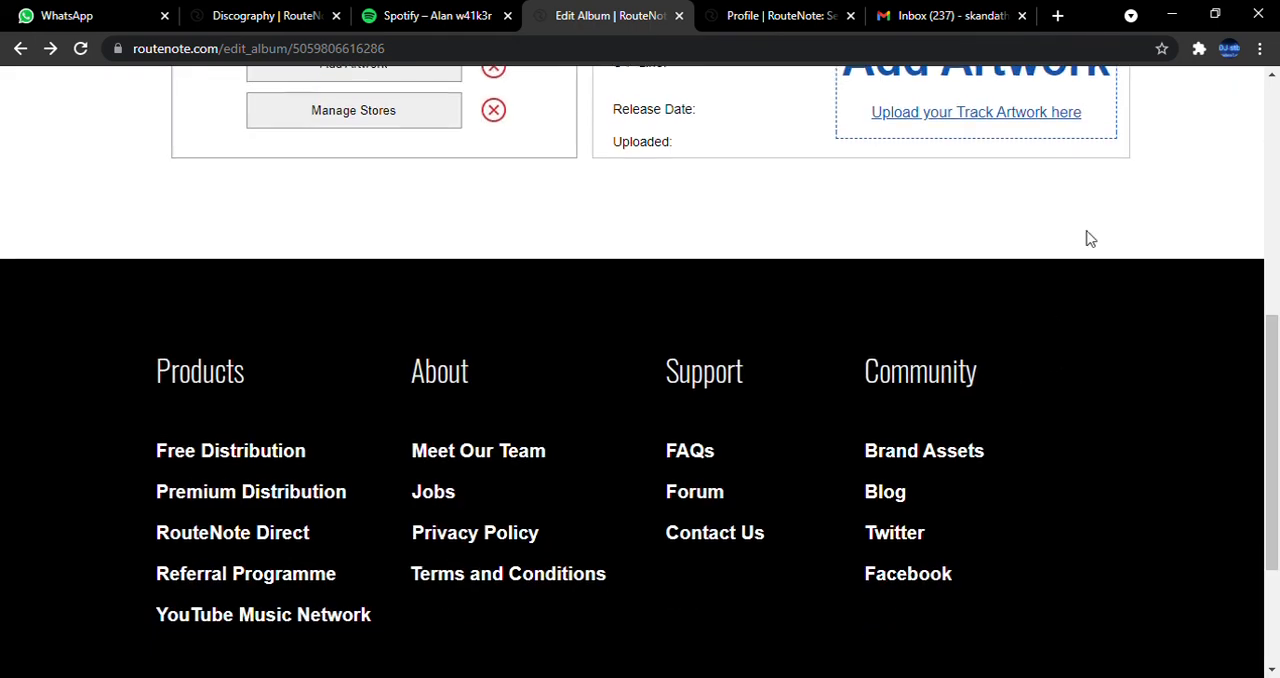
scroll(1086, 237, "up", 1)
scroll(1082, 228, "up", 4)
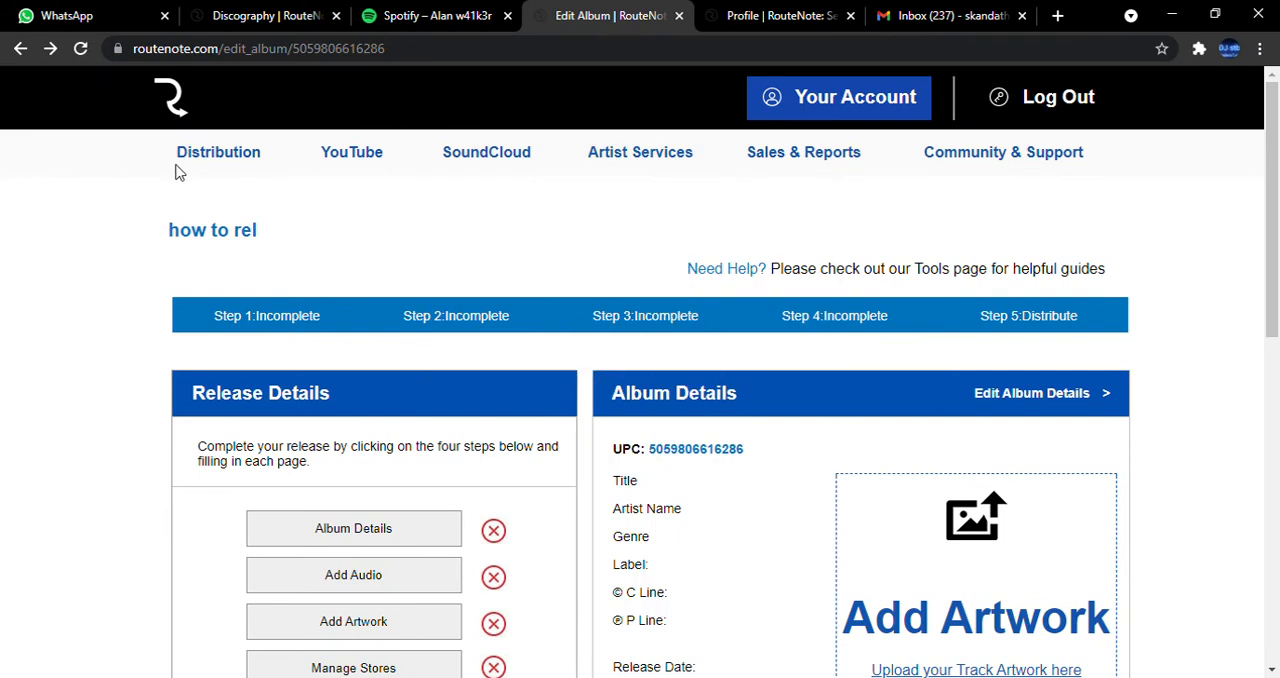
Open the Discography and review the releases listed under Action Needed and In Review.
mouse_move(190, 165)
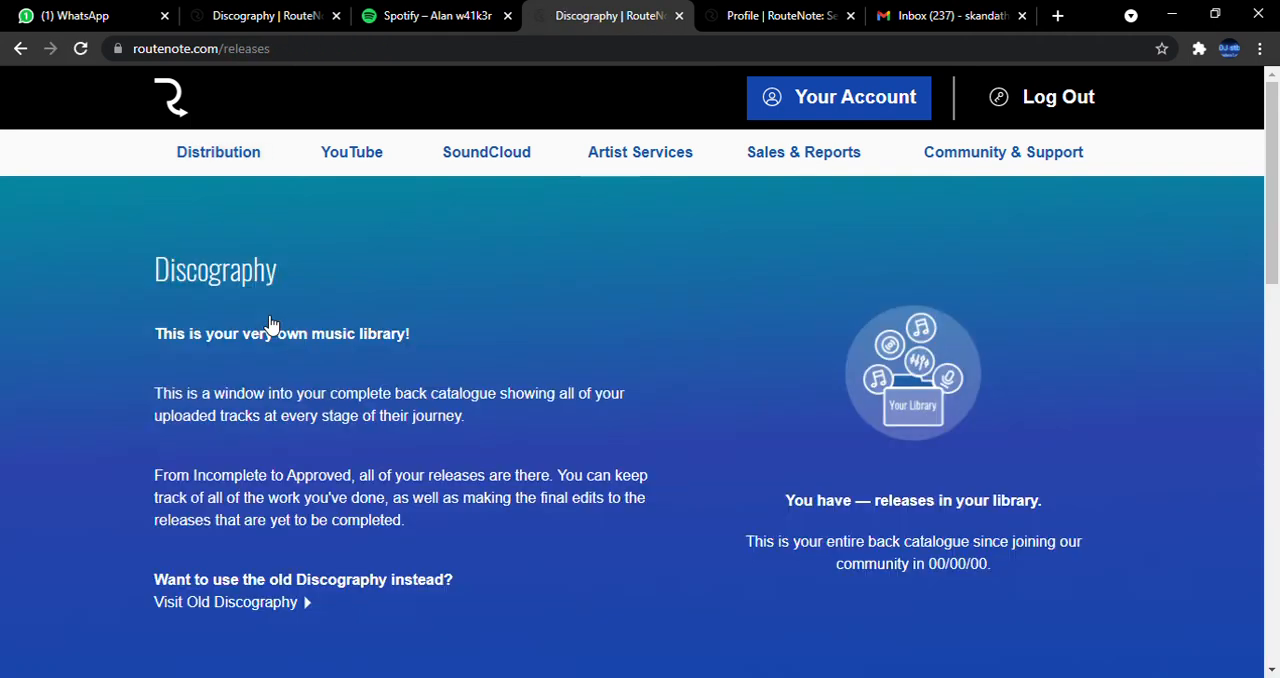
scroll(668, 420, "down", 2)
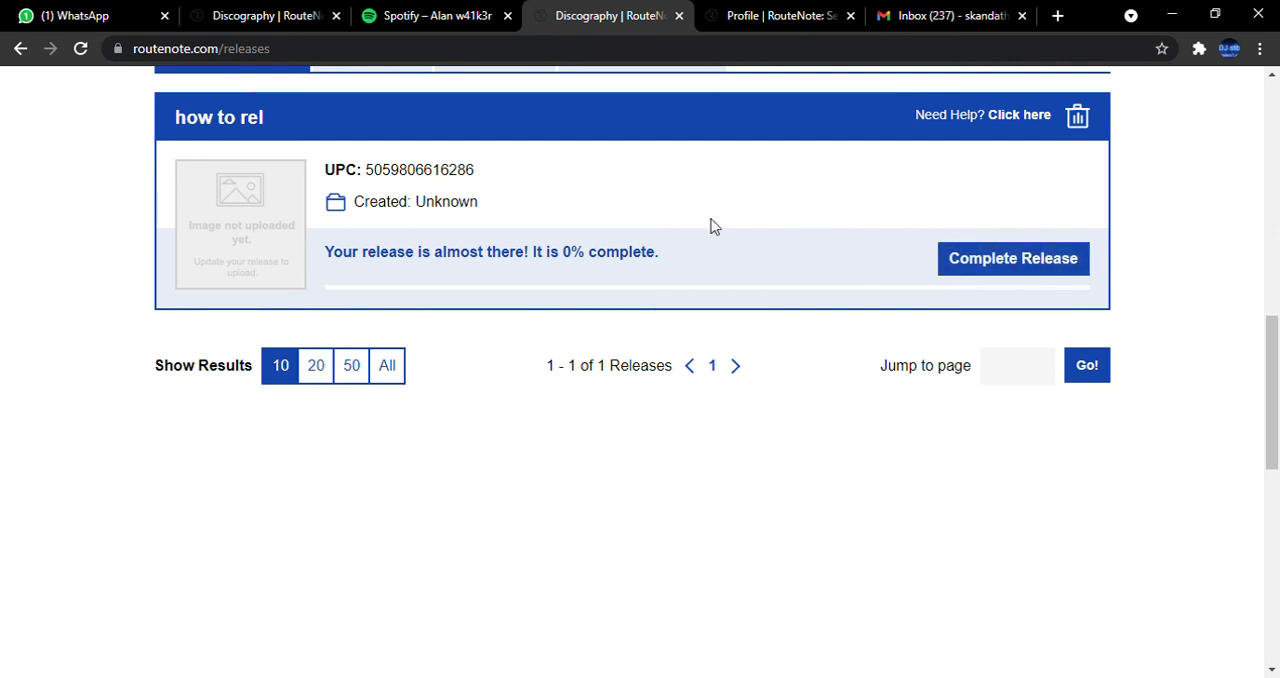
scroll(757, 215, "up", 1)
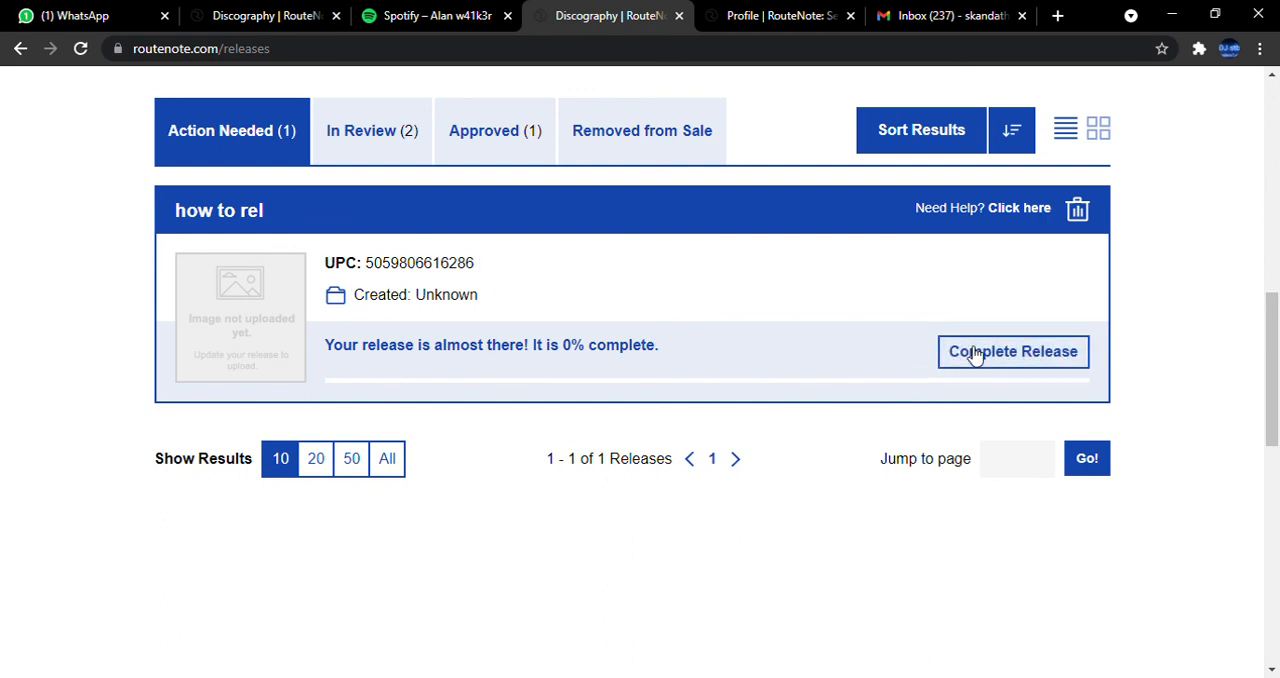
left_click(327, 132)
scroll(401, 390, "down", 1)
scroll(401, 390, "up", 5)
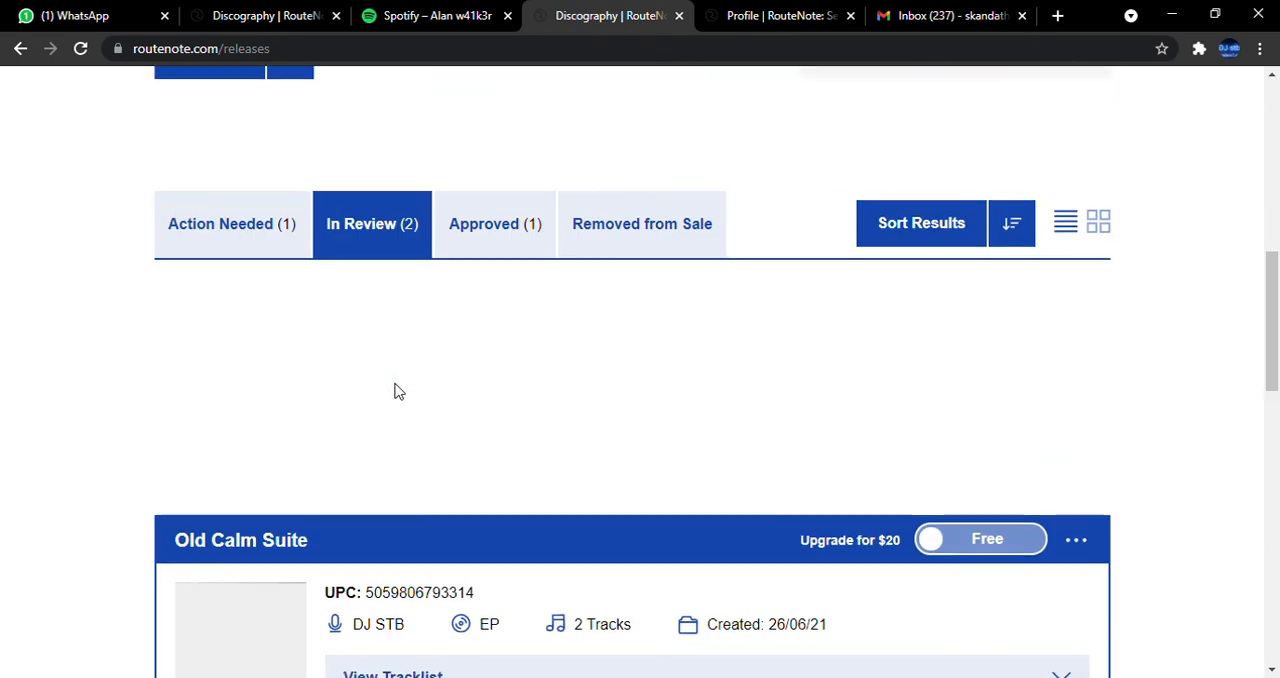
scroll(489, 373, "down", 1)
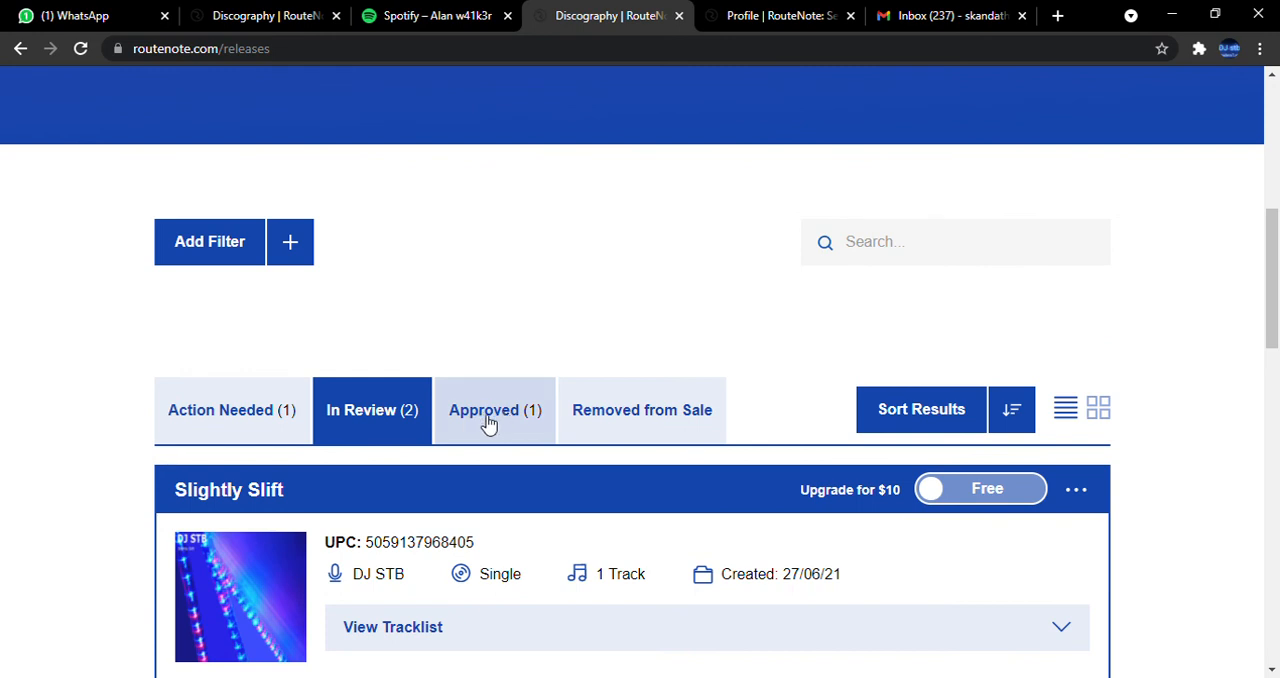
Check the Approved and Removed from Sale releases, and return to the In Review list.
left_click(505, 418)
scroll(510, 410, "down", 4)
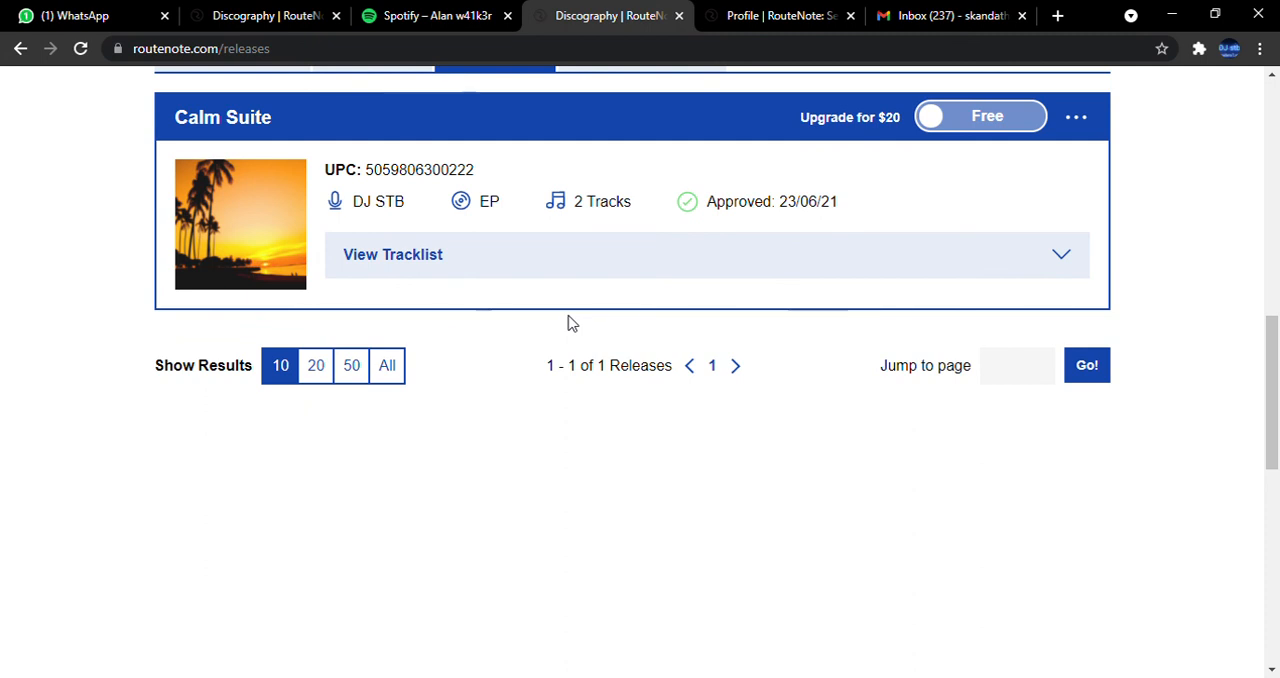
scroll(609, 294, "up", 3)
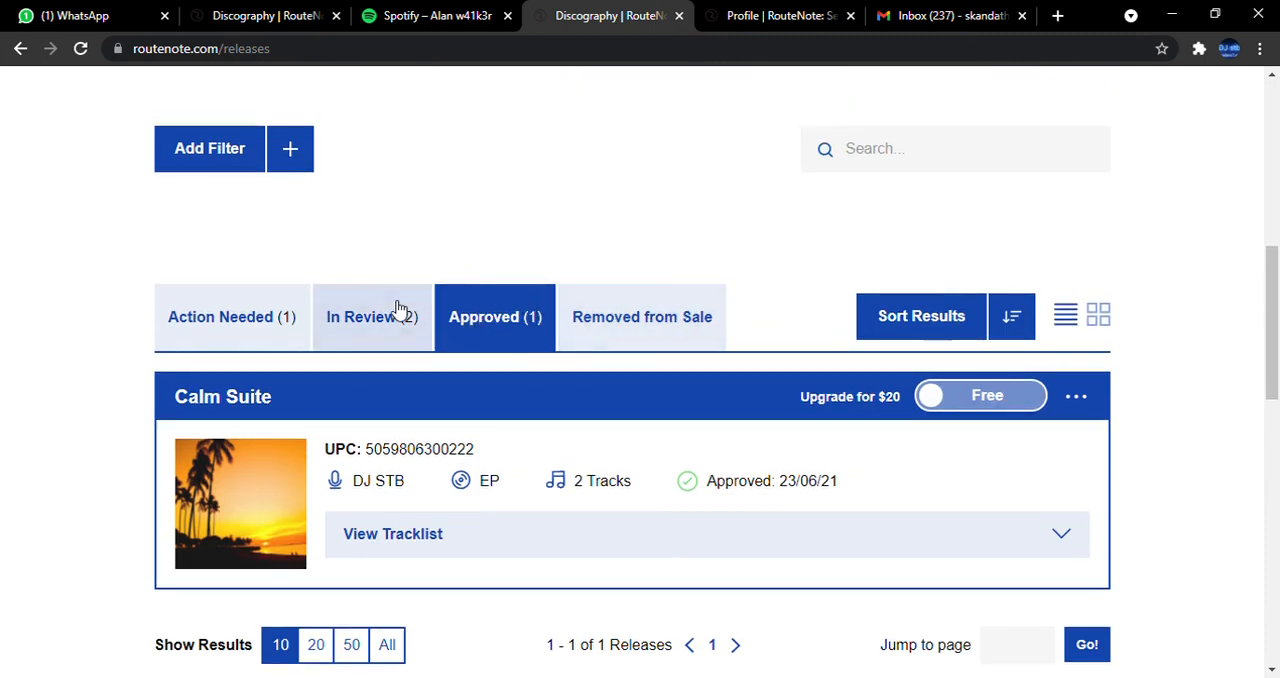
left_click(573, 340)
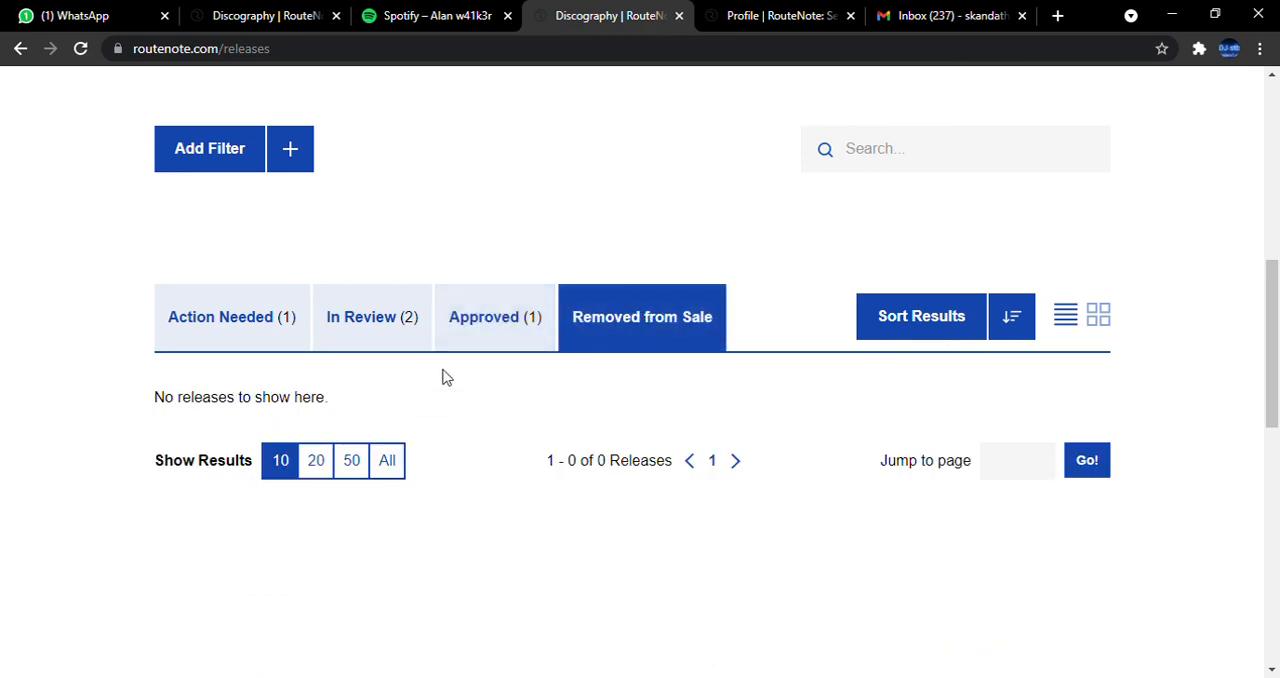
left_click(400, 322)
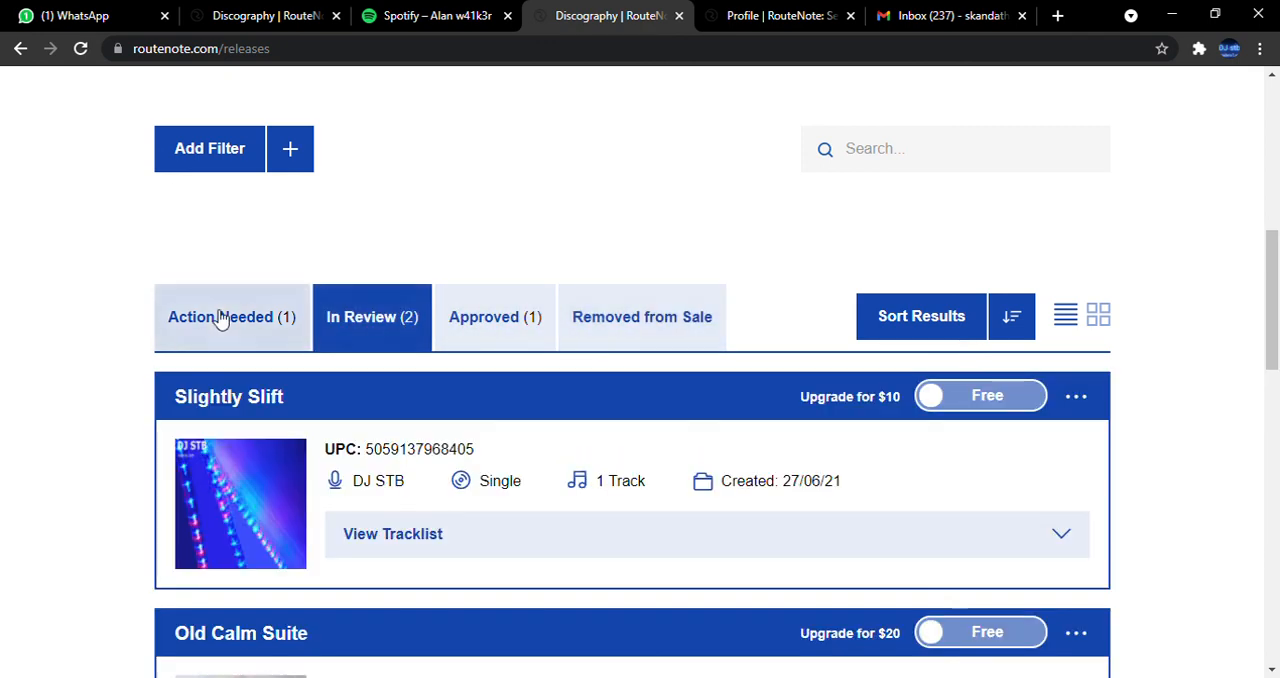
Delete the release "how to rel" from the Action Needed list and confirm the deletion.
left_click(226, 318)
scroll(274, 335, "down", 2)
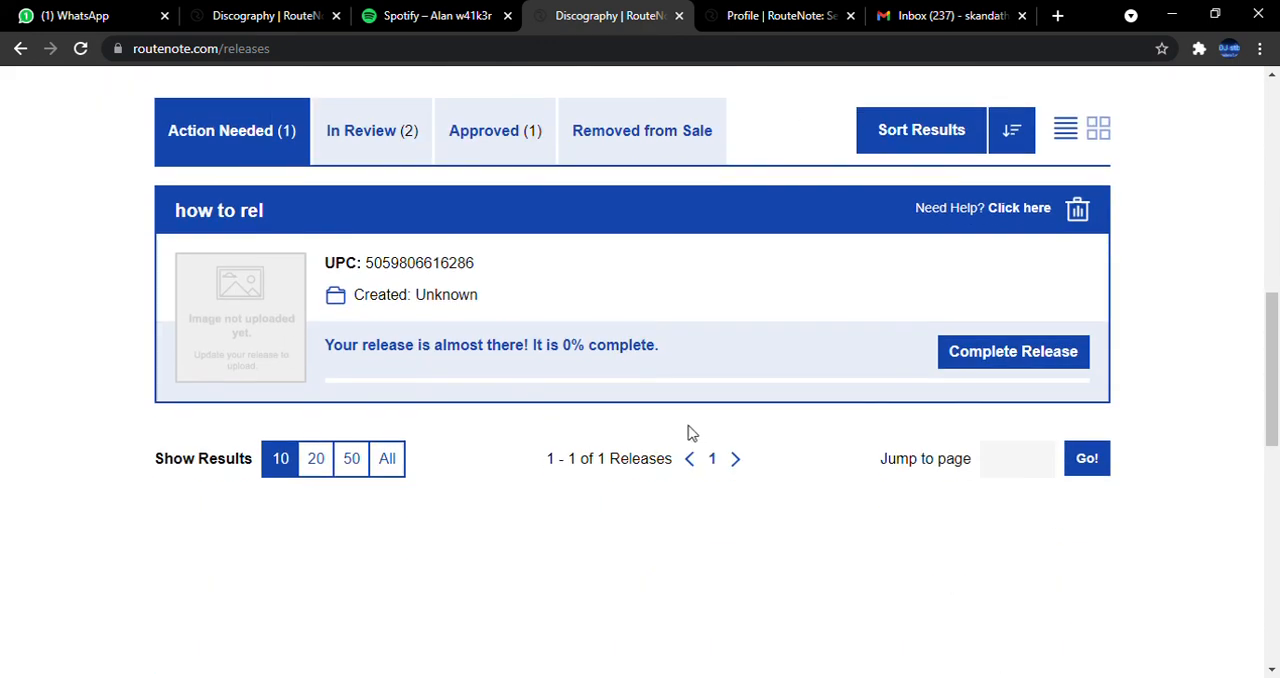
left_click(1077, 209)
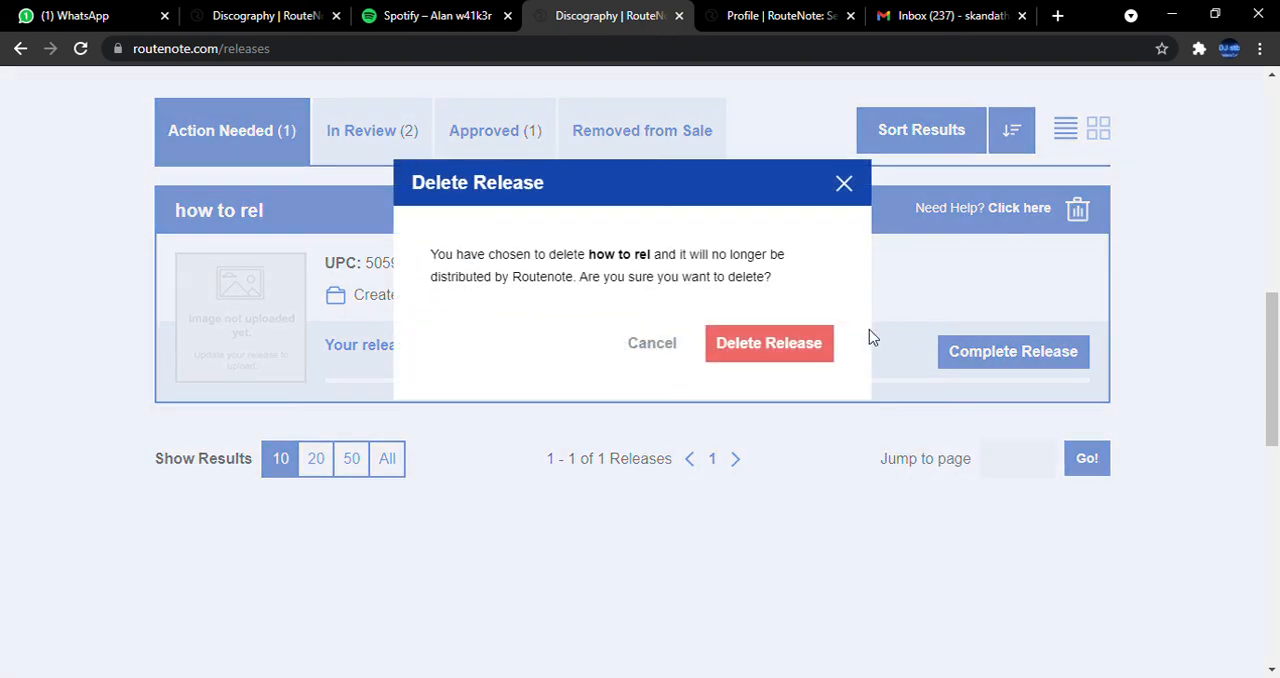
left_click(830, 346)
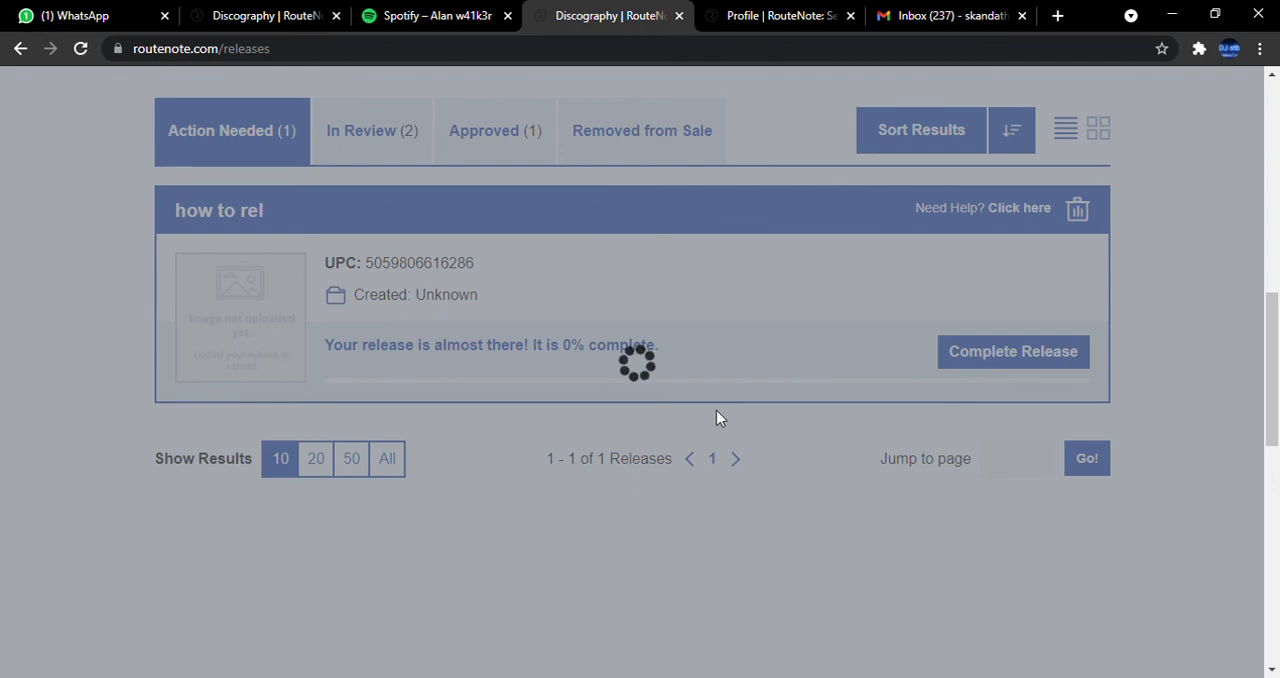
scroll(1000, 134, "up", 4)
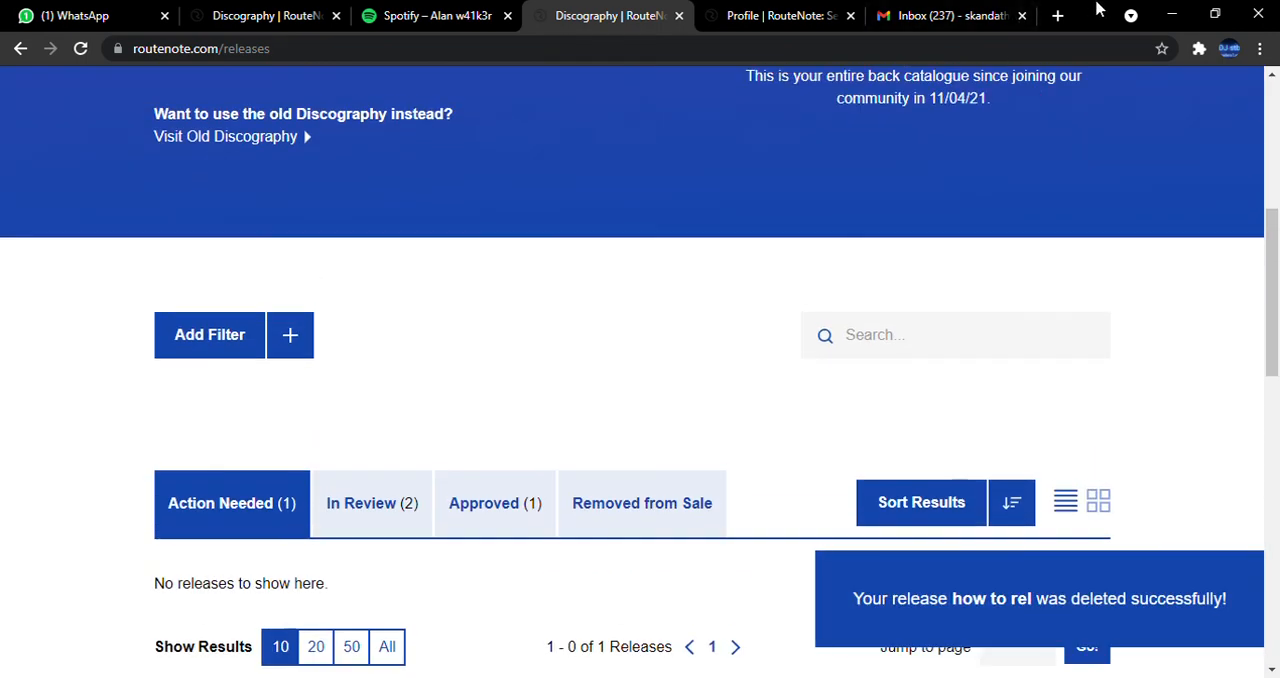
left_click(1058, 18)
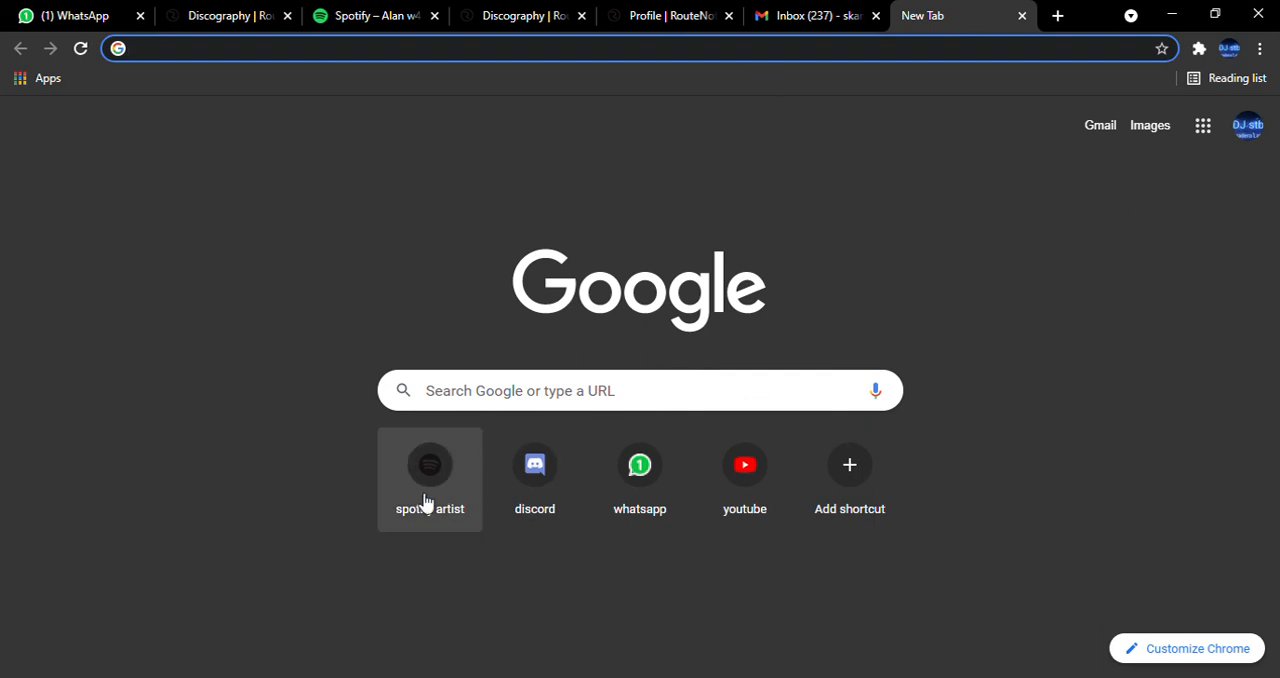
type("spotify.com")
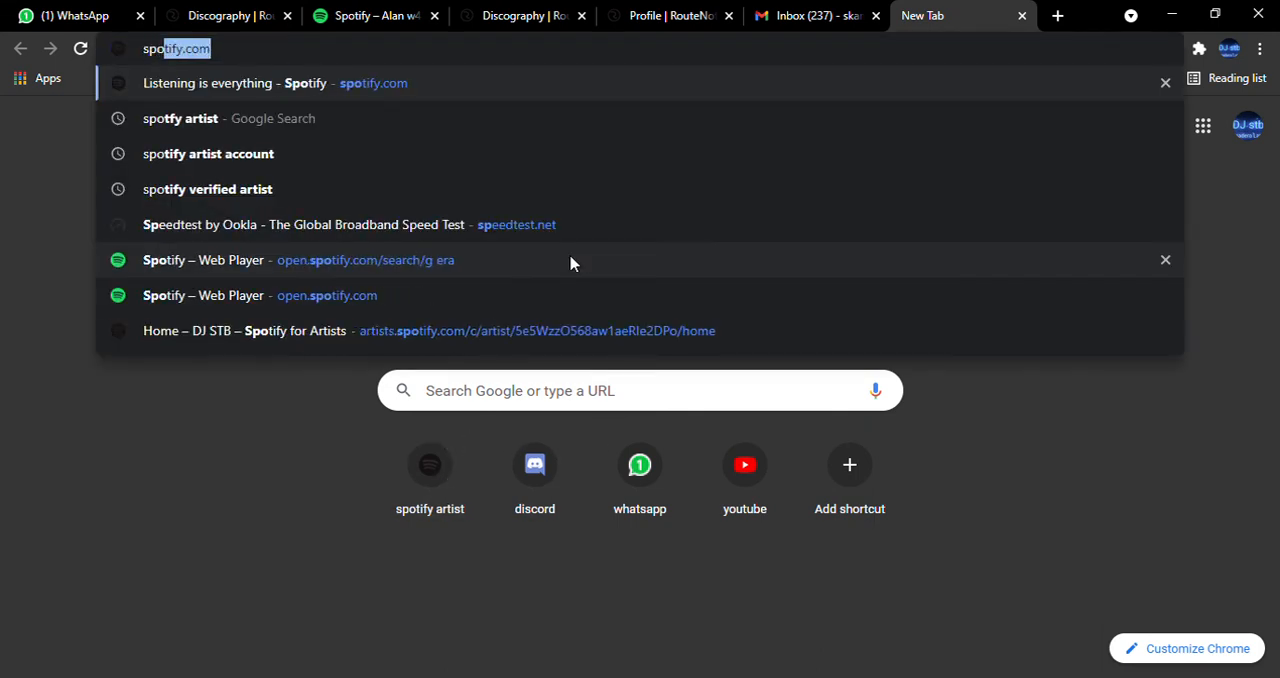
key("Return")
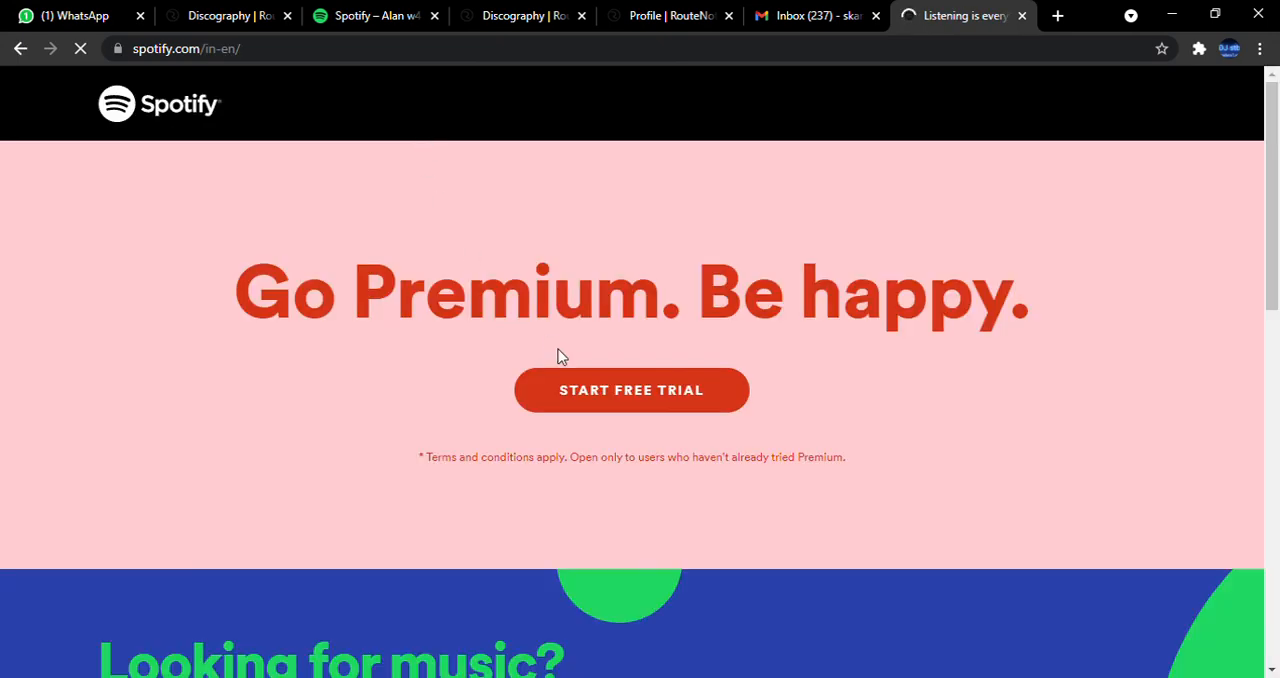
scroll(600, 355, "down", 2)
scroll(614, 345, "up", 3)
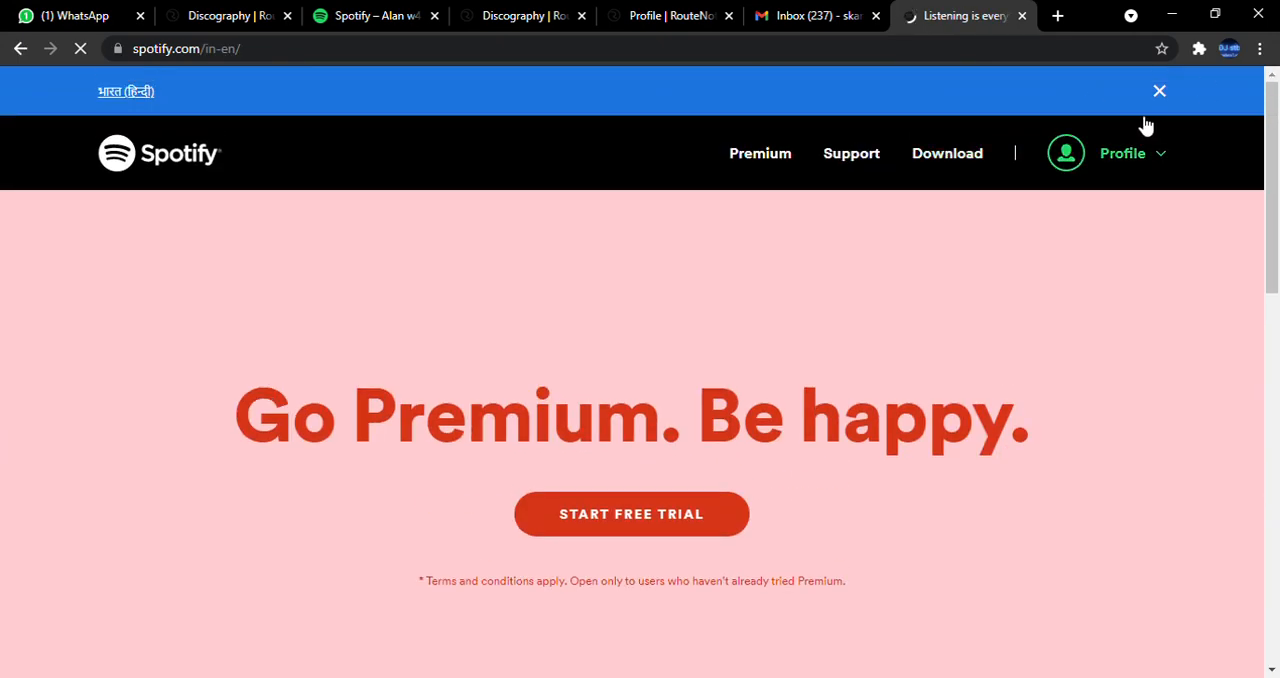
left_click(1021, 15)
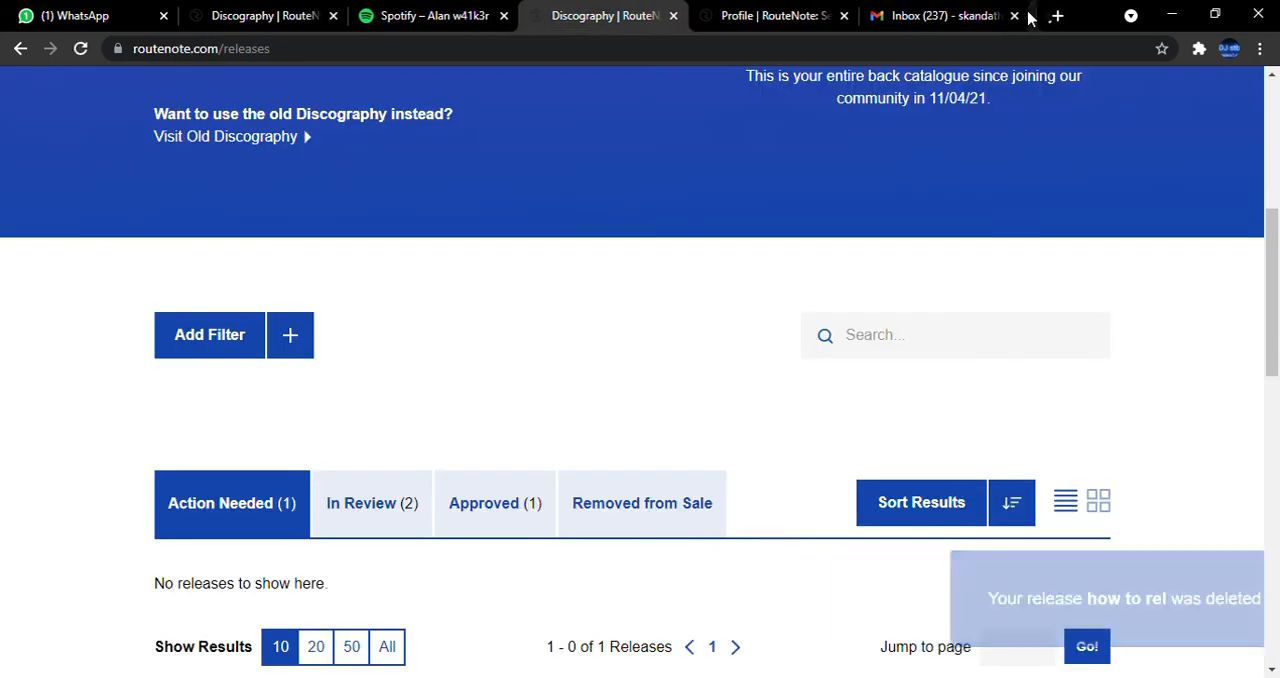
Open the Spotify for Artists dashboard in a new tab, review its home page, and close the tab.
left_click(1055, 15)
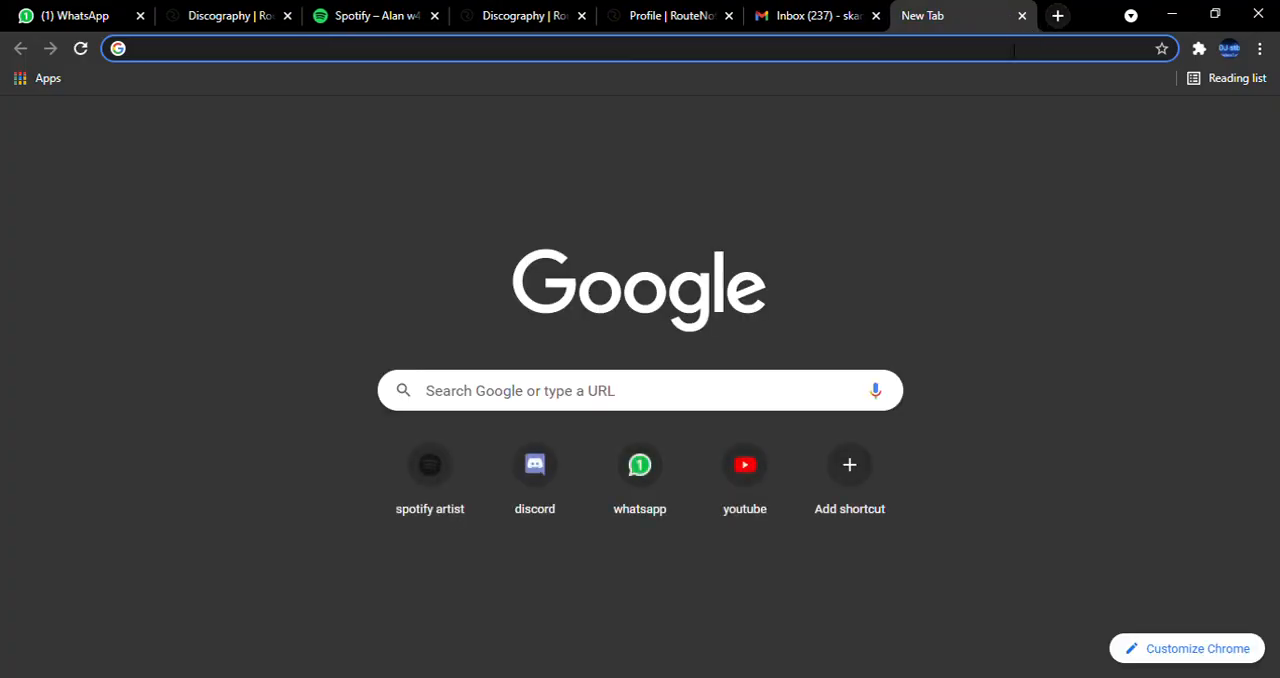
left_click(428, 494)
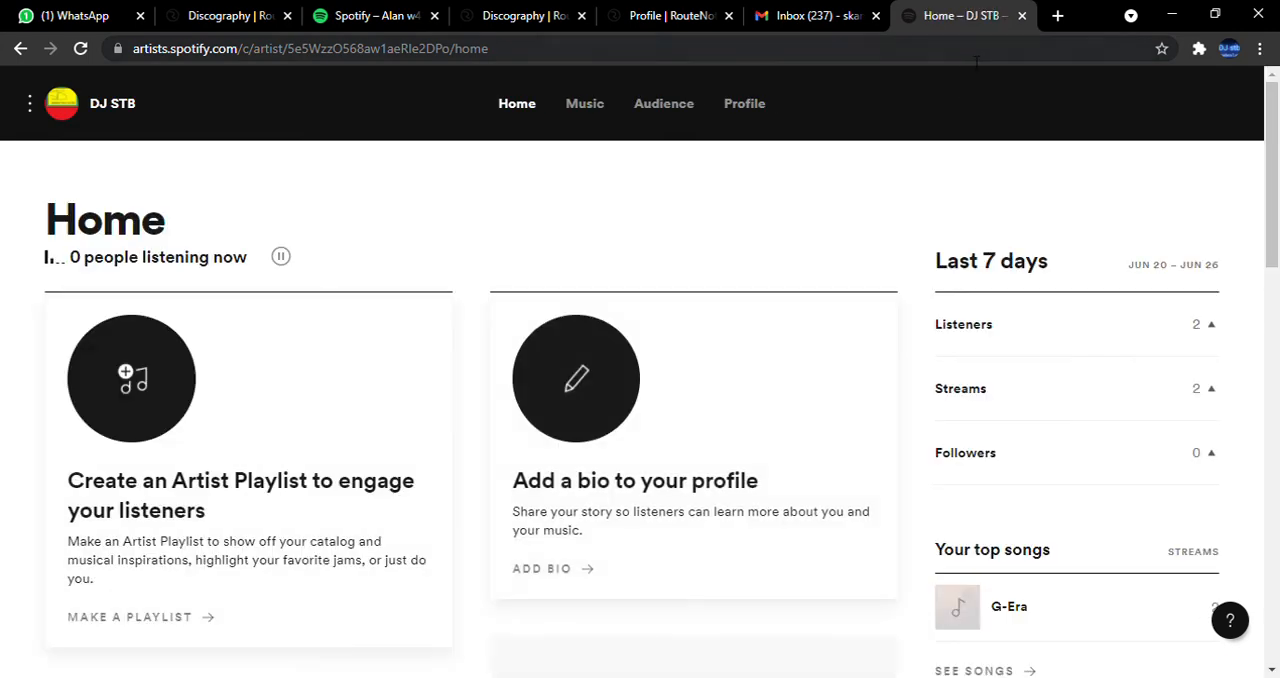
scroll(503, 472, "down", 3)
scroll(503, 472, "down", 9)
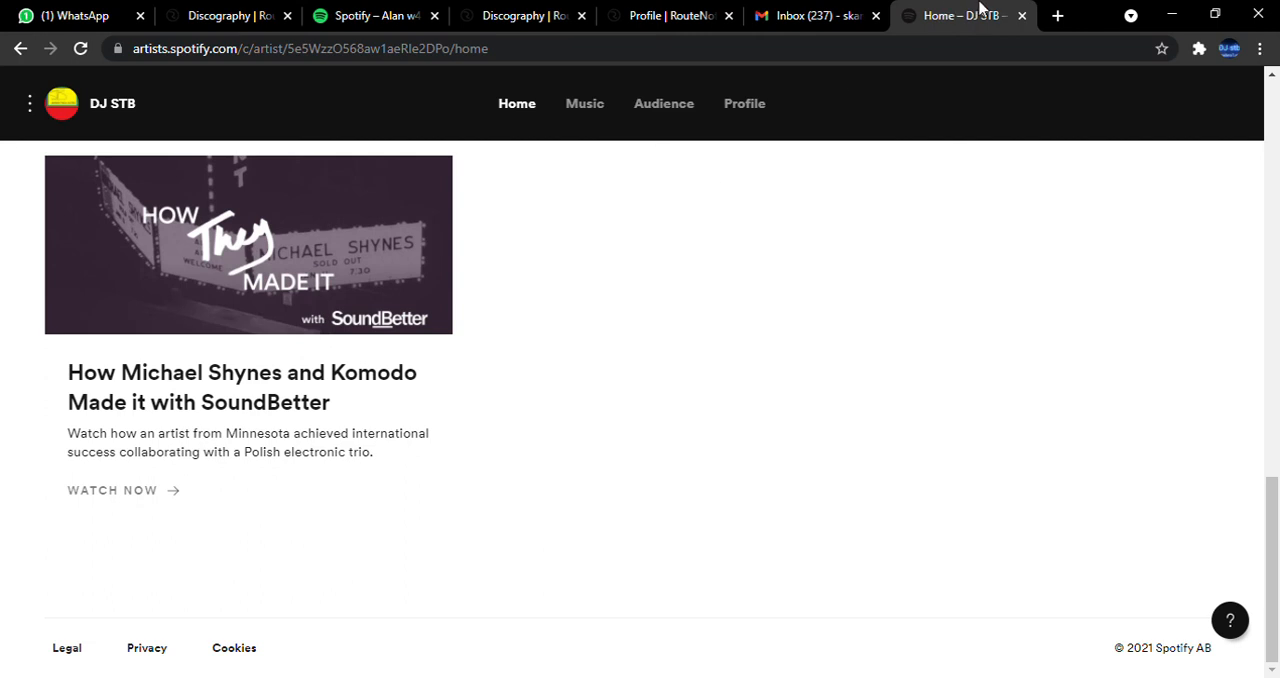
left_click(1022, 16)
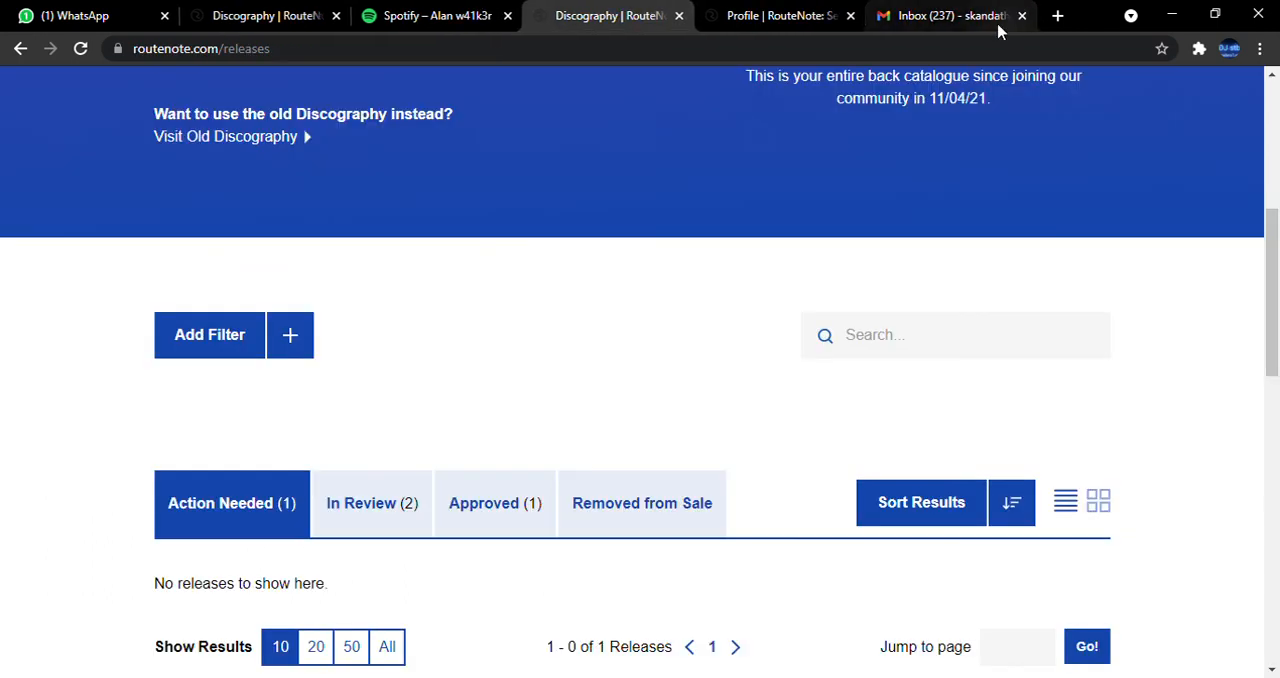